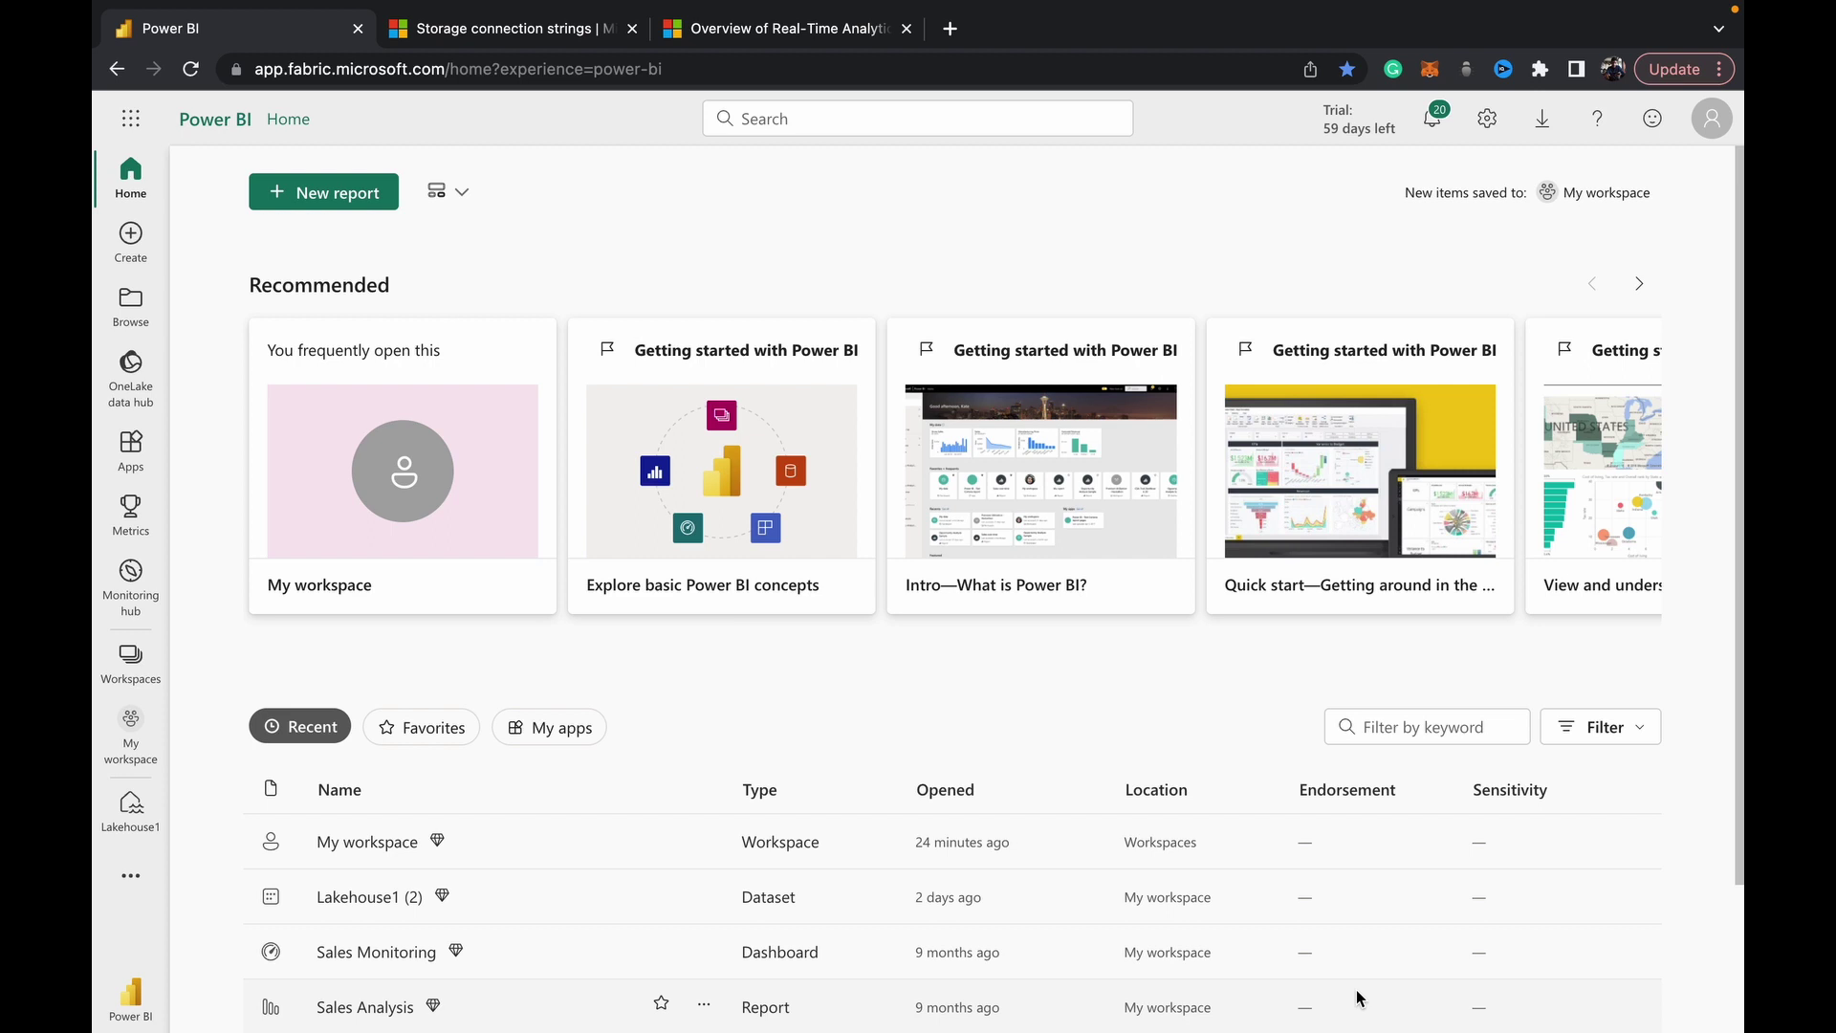
# Switch from the Fabric home page to the 'Overview of Real-Time Analytics' article
pyautogui.click(796, 38)
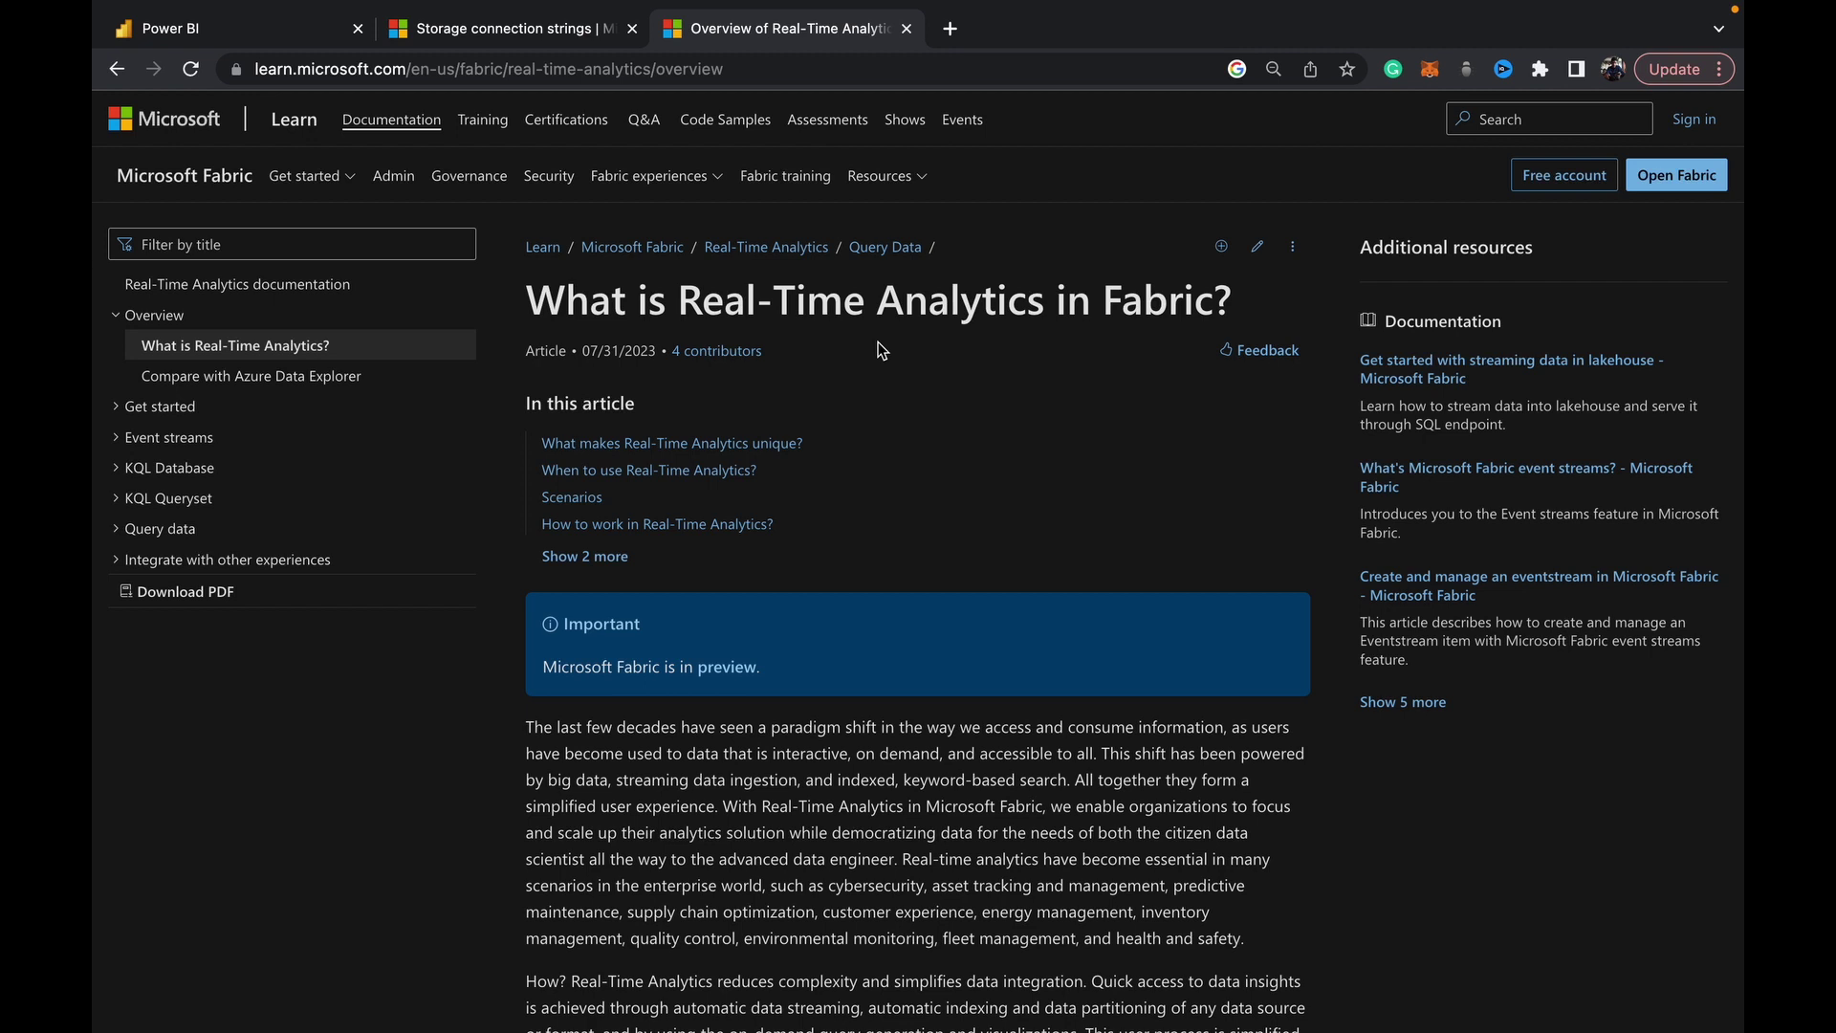
# Skim the Real-Time Analytics overview, then expand KQL Database in the left contents
pyautogui.scroll(-15, 683, 602)
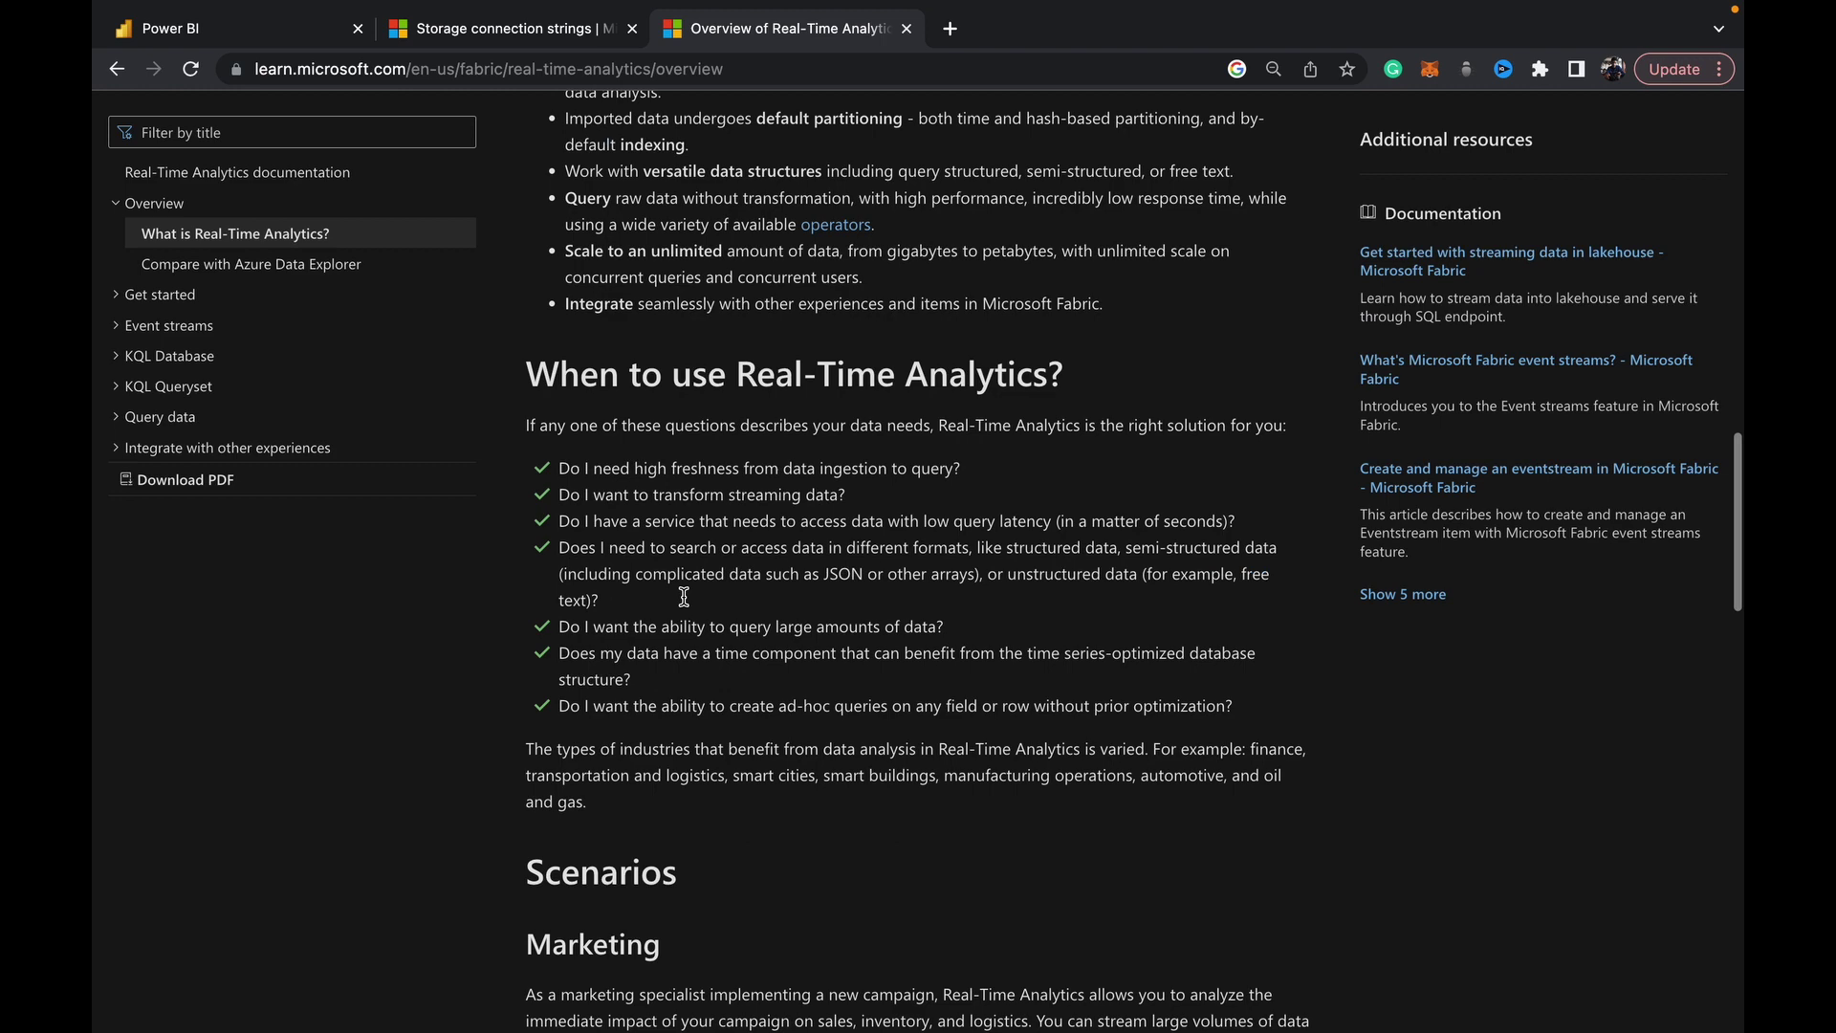
pyautogui.scroll(6, 683, 603)
pyautogui.scroll(10, 683, 595)
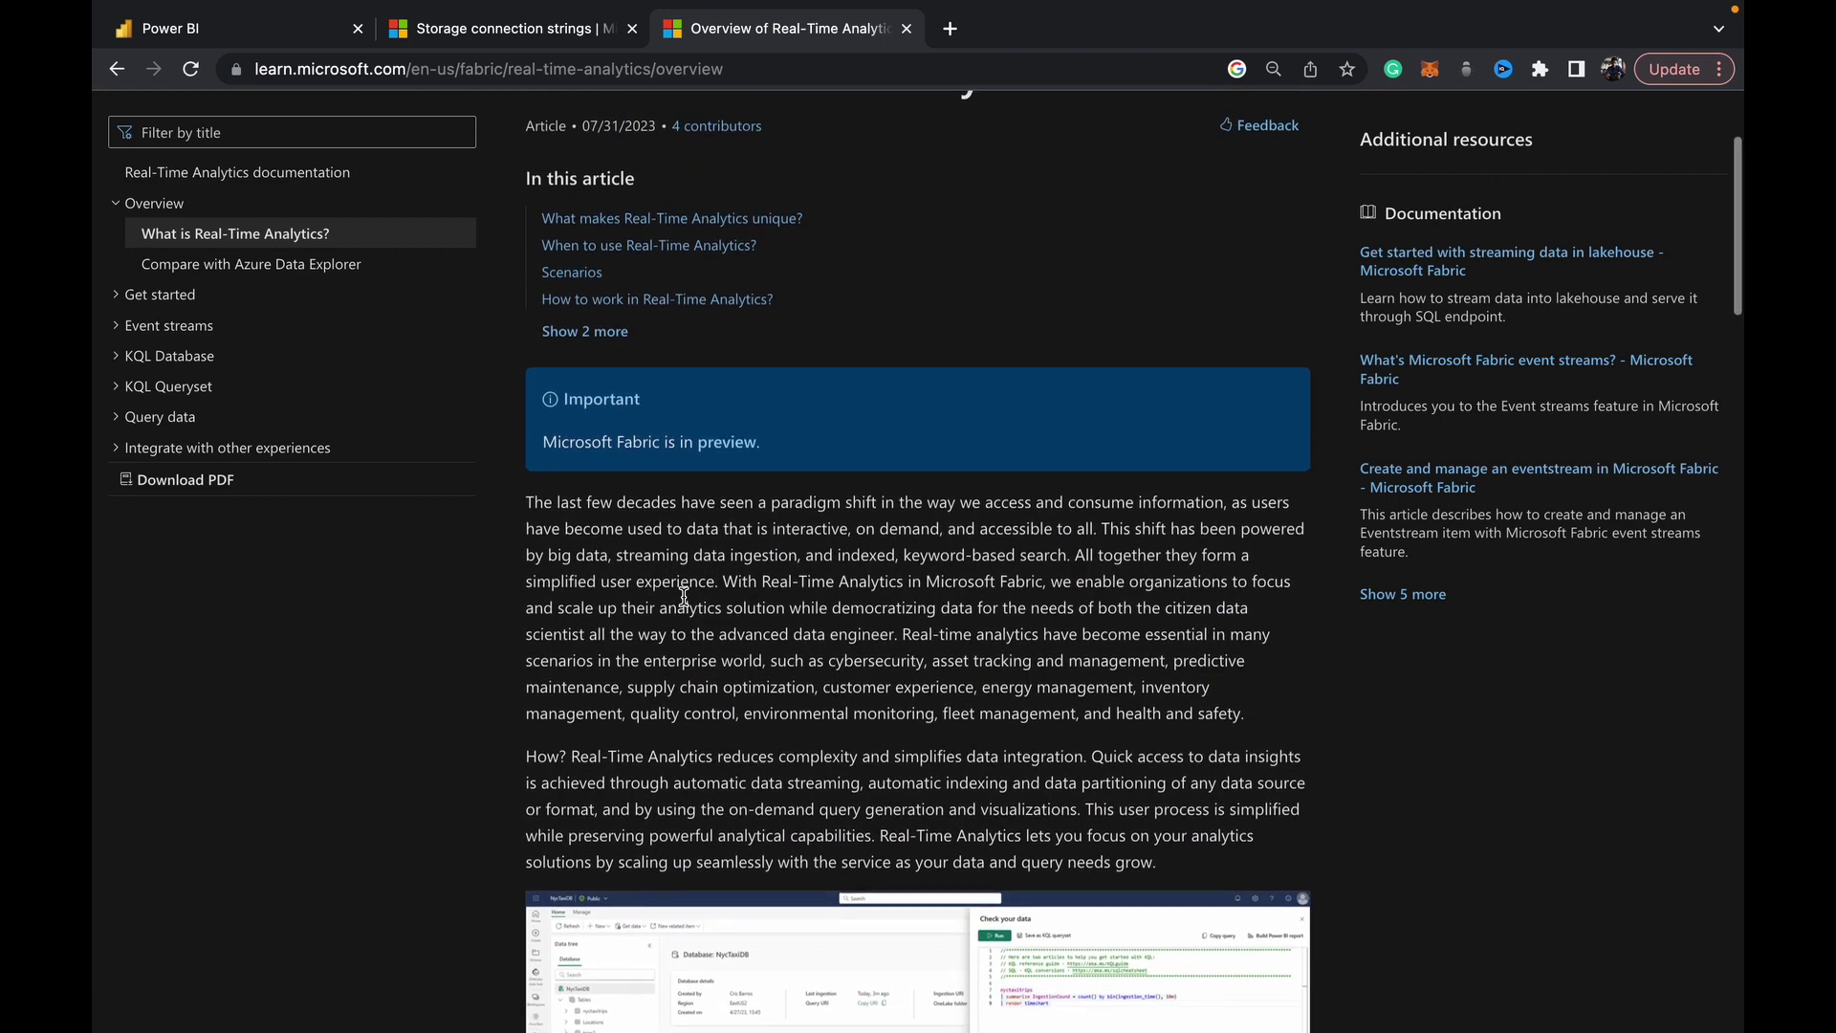
pyautogui.scroll(1, 683, 596)
pyautogui.scroll(3, 683, 596)
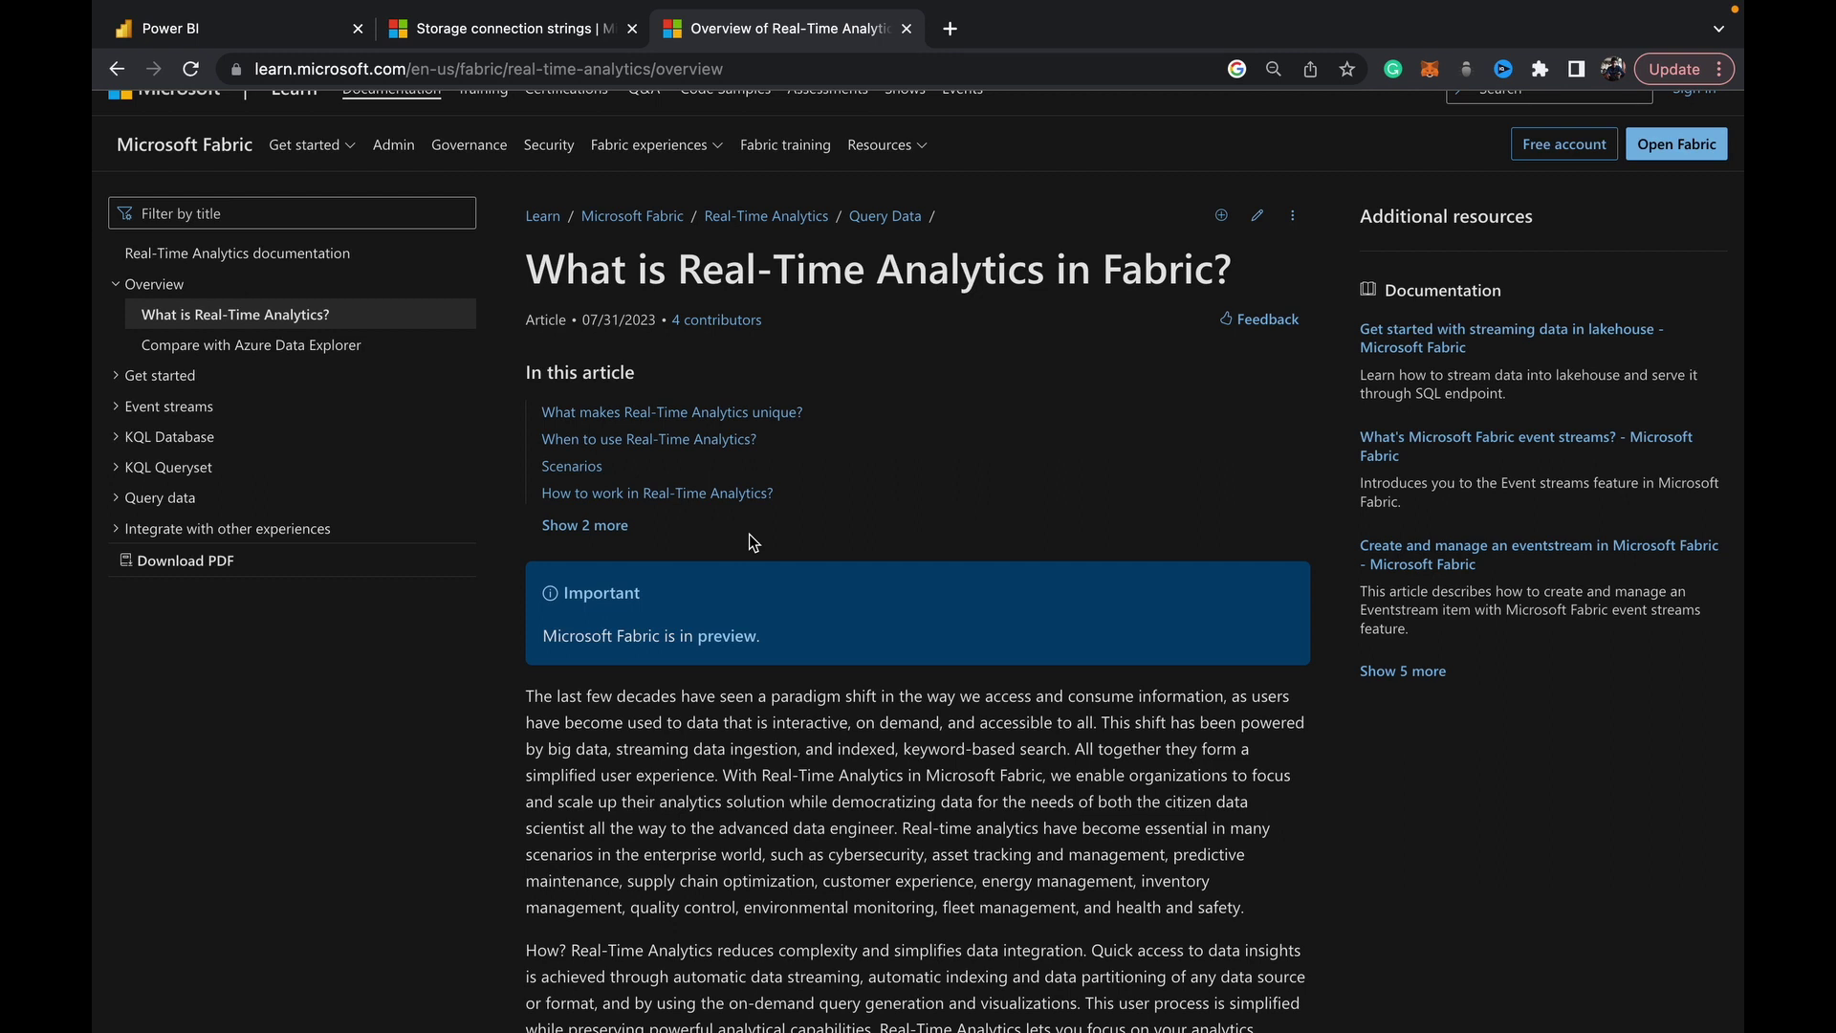
pyautogui.scroll(1, 803, 539)
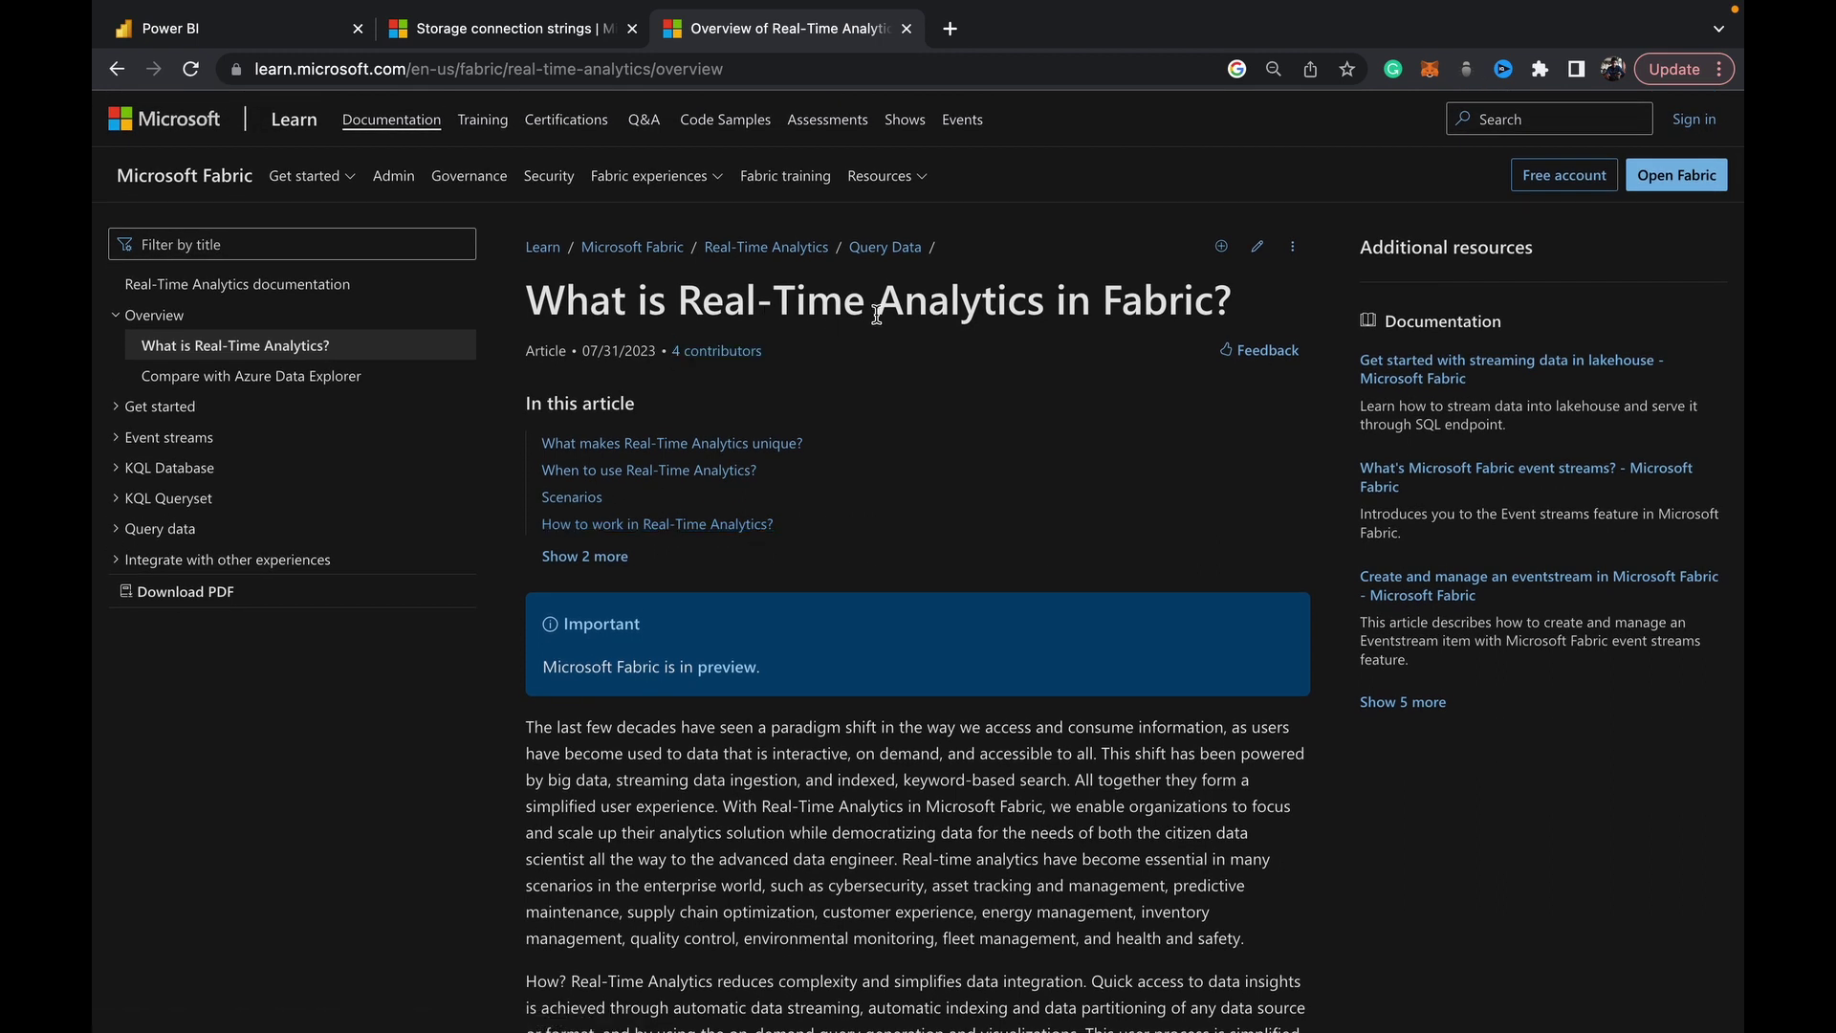
pyautogui.click(148, 470)
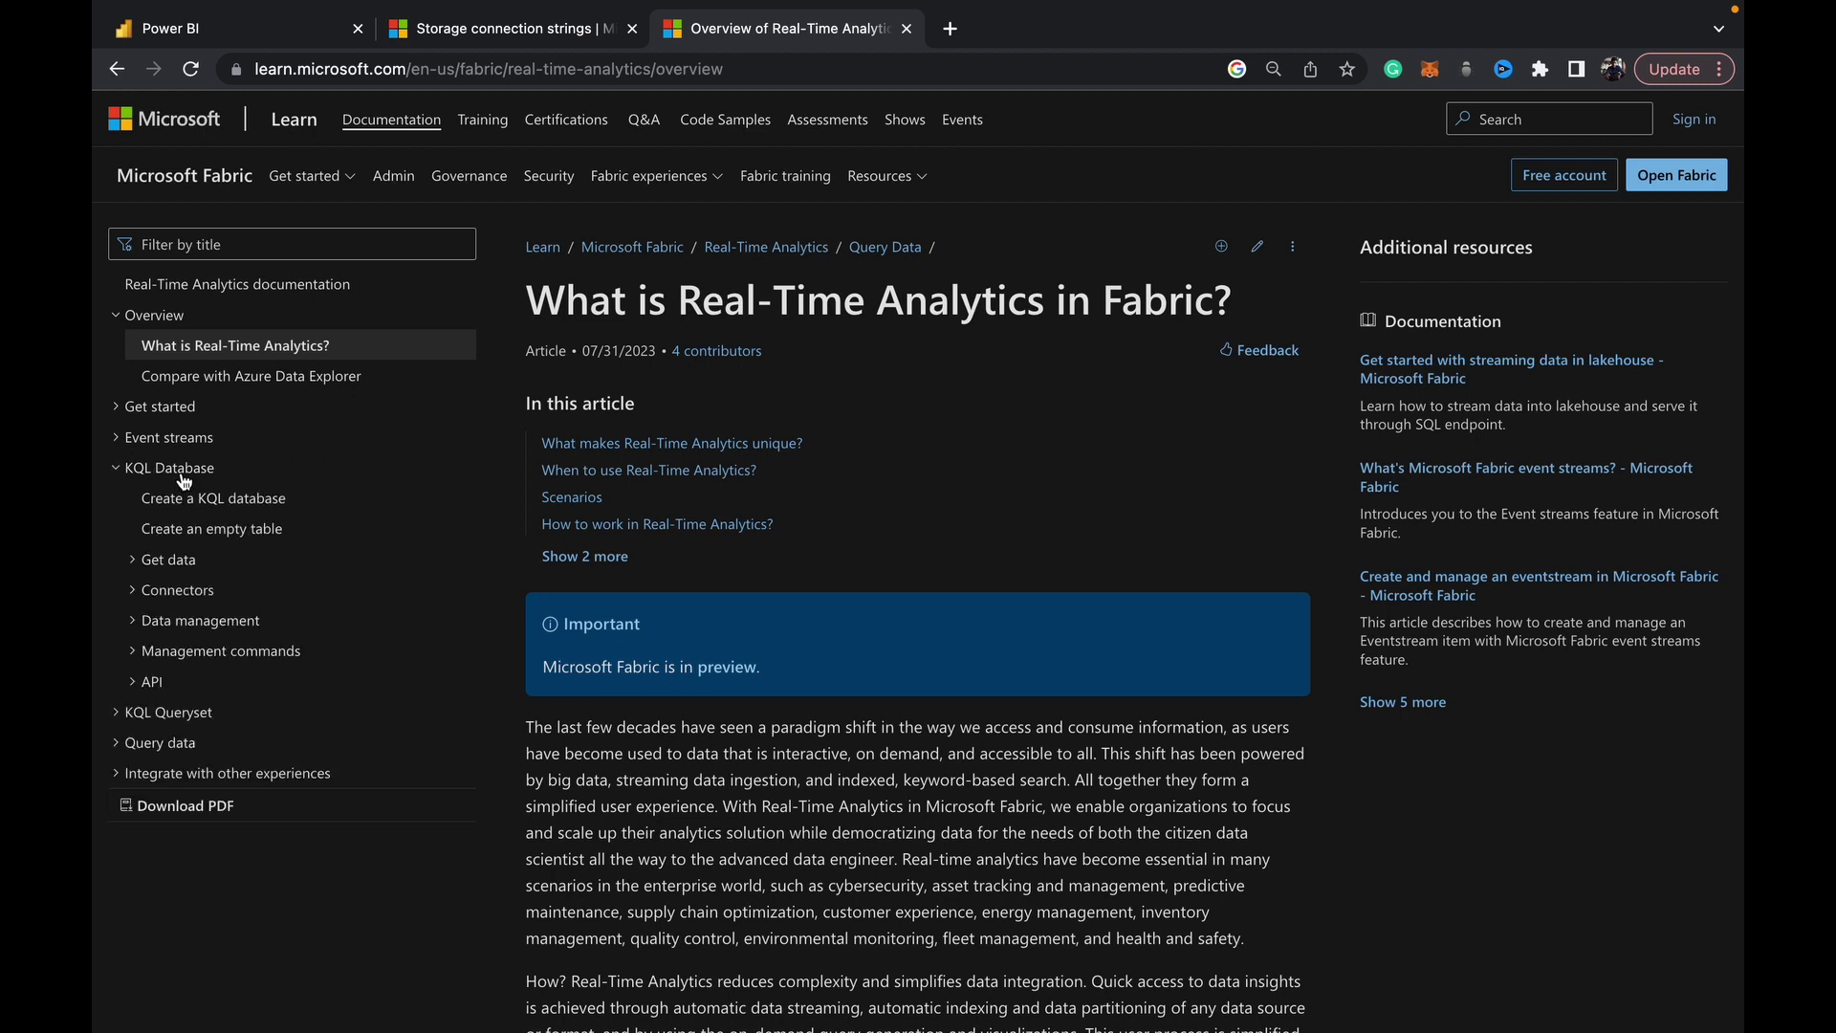
# Open the 'Create a KQL database' article under KQL Database and scroll through its steps
pyautogui.click(184, 474)
pyautogui.click(183, 474)
pyautogui.click(202, 528)
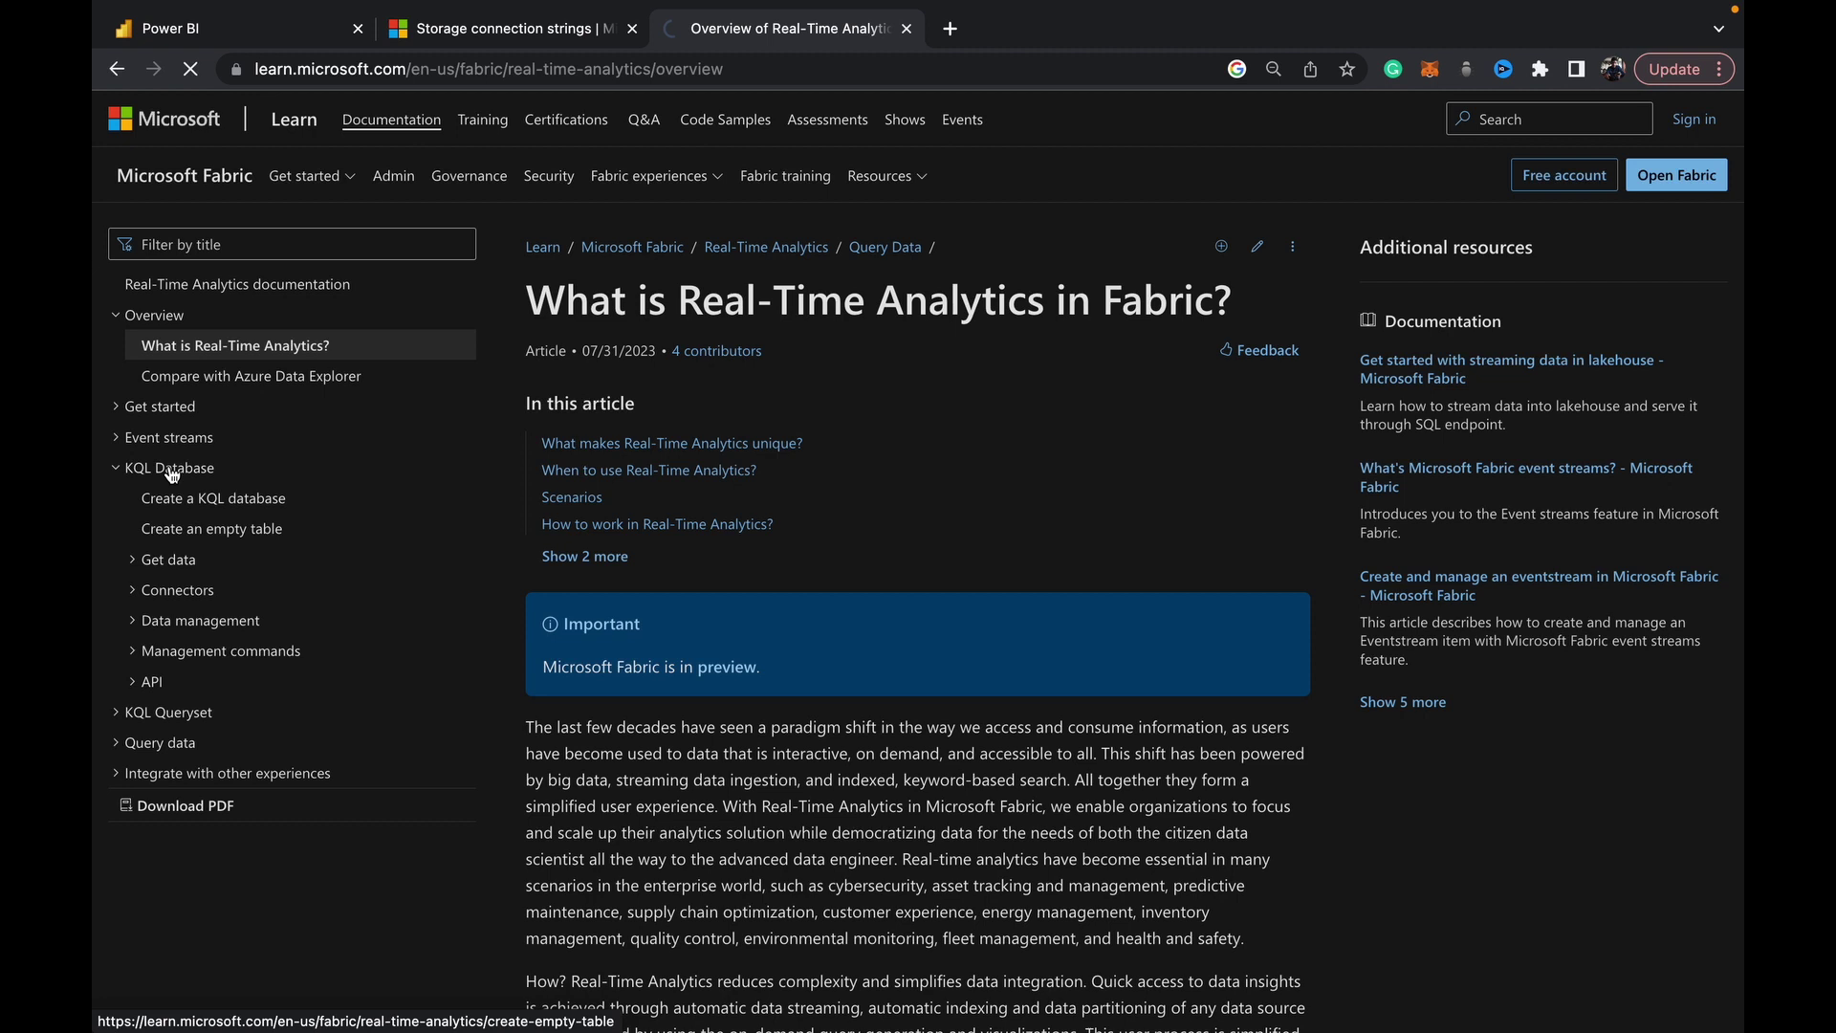
pyautogui.click(191, 439)
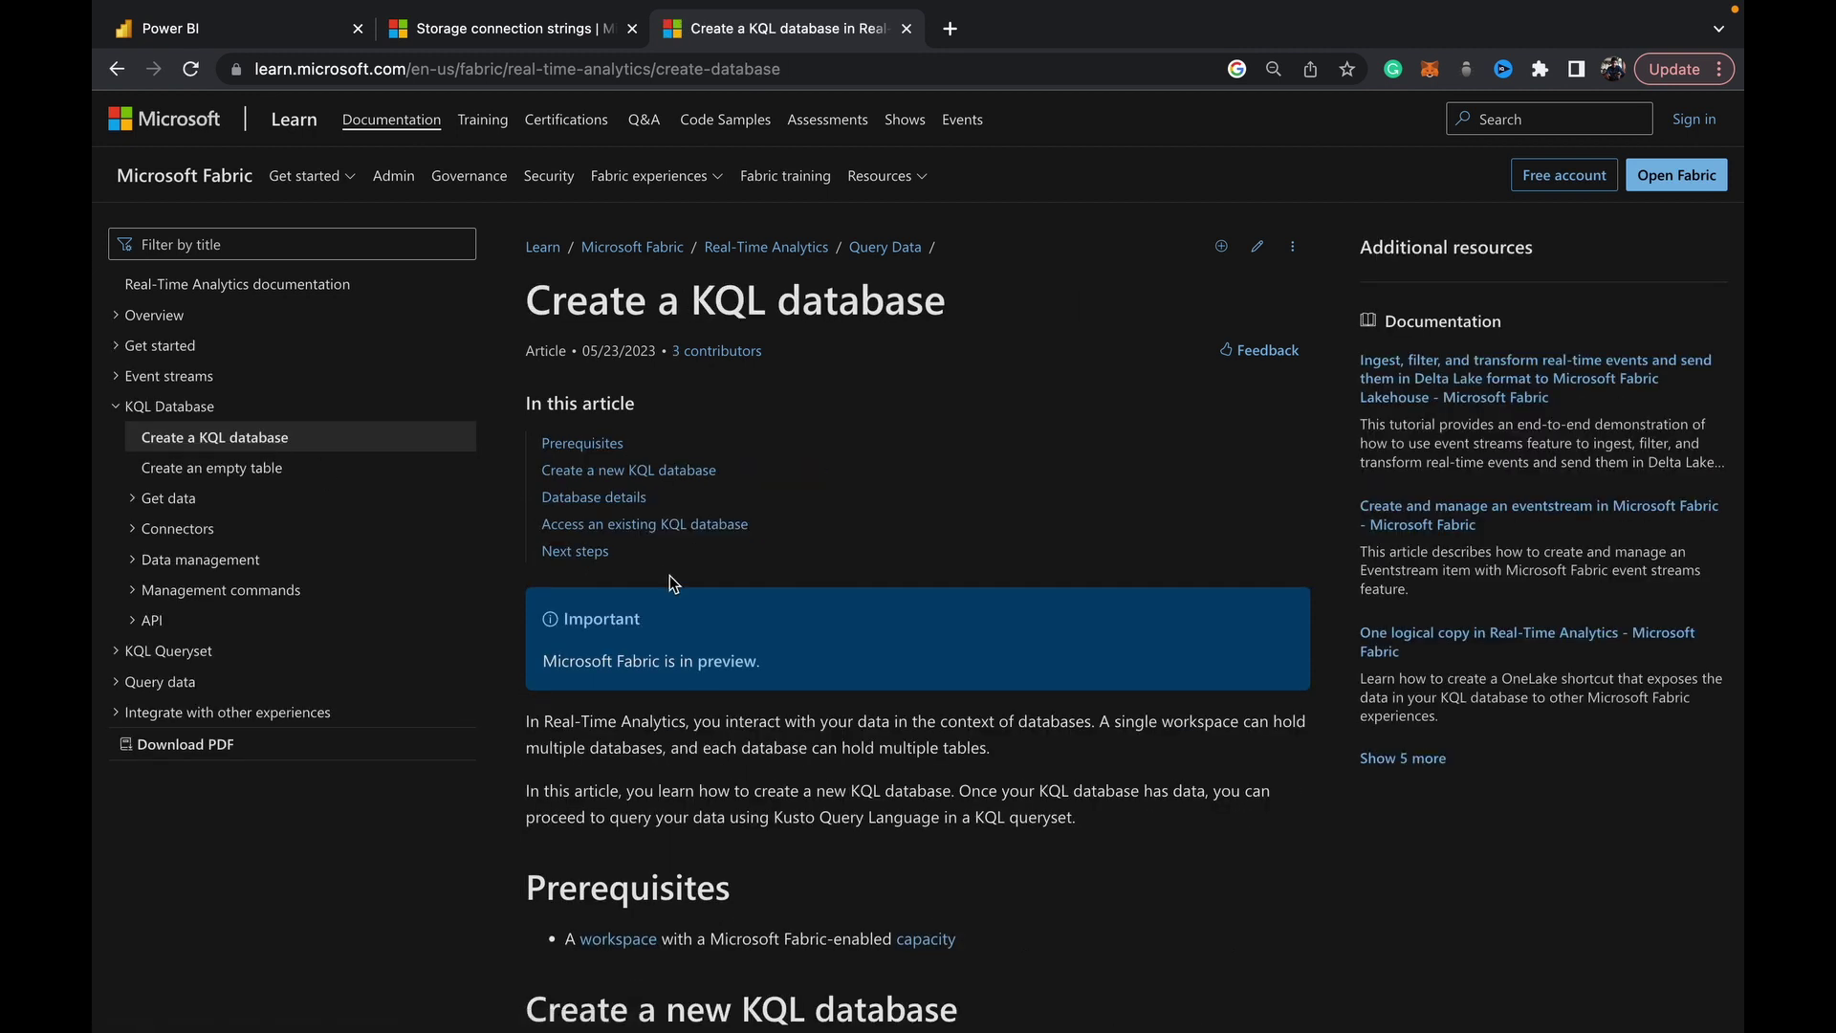
pyautogui.scroll(-1, 1016, 593)
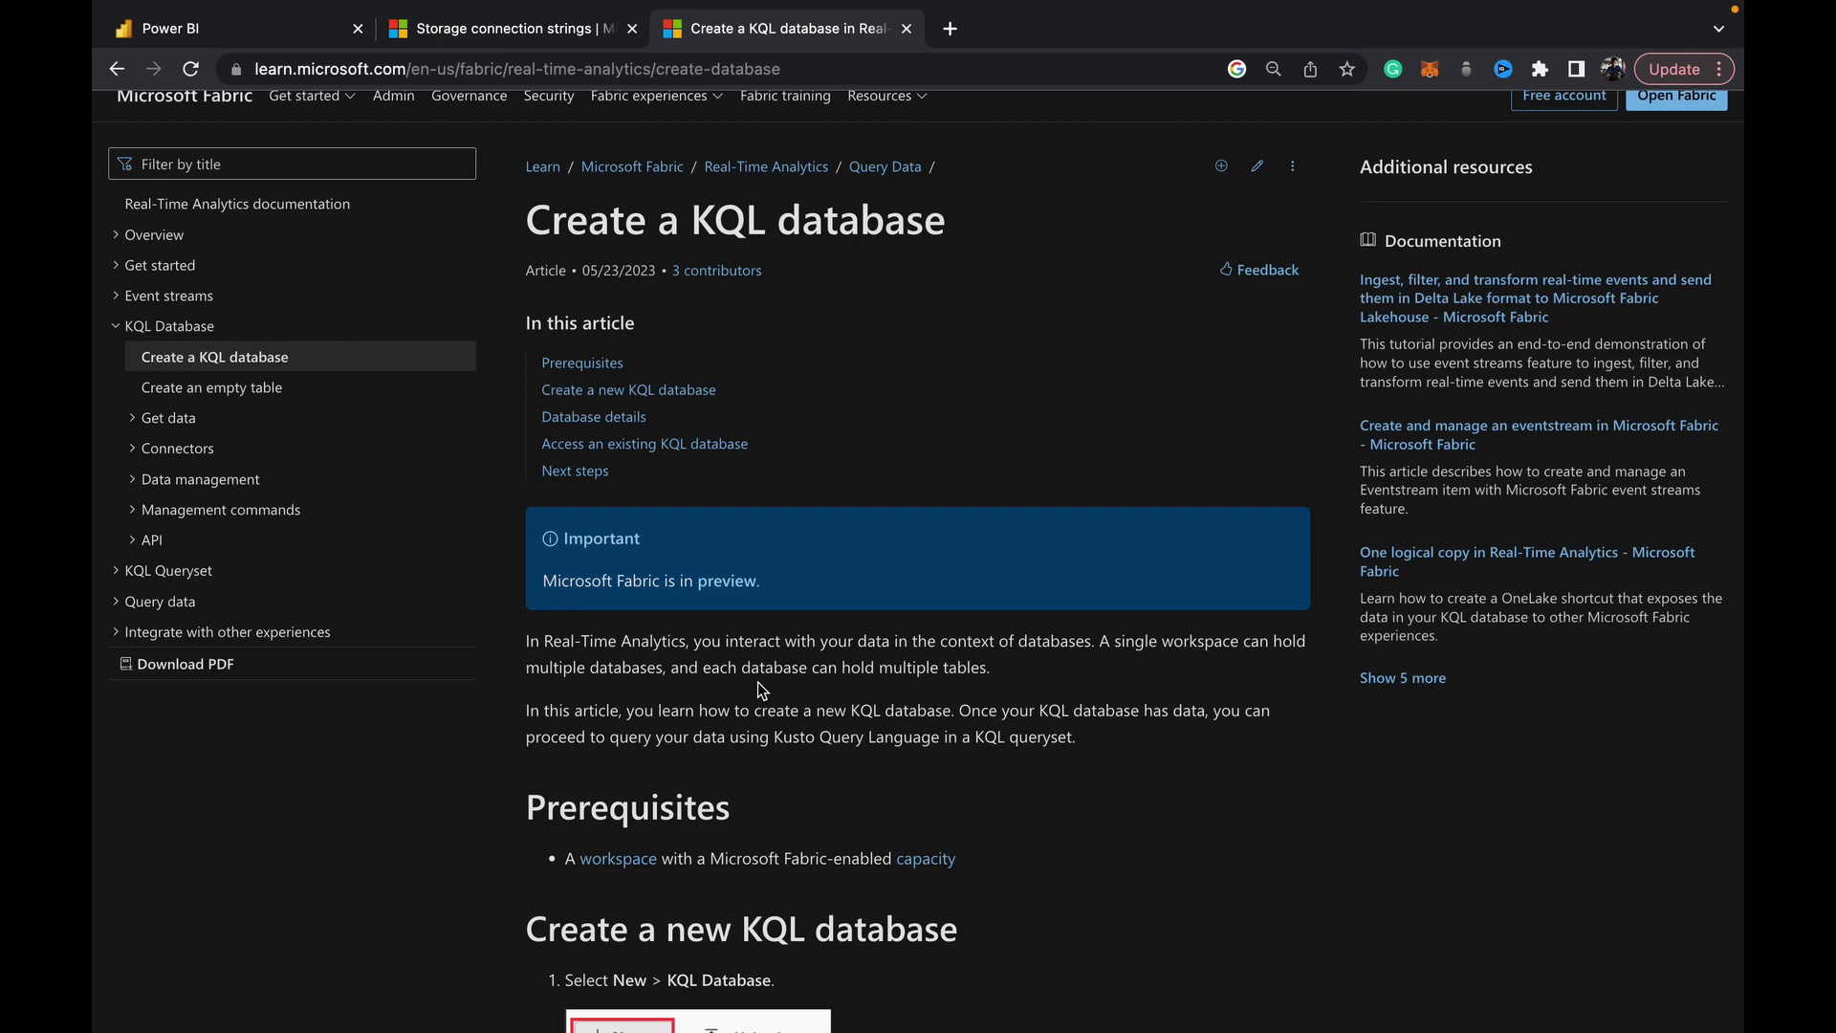
# From My workspace, choose New > Show all and pick KQL Database (Preview) under Real-Time Analytics
pyautogui.click(229, 25)
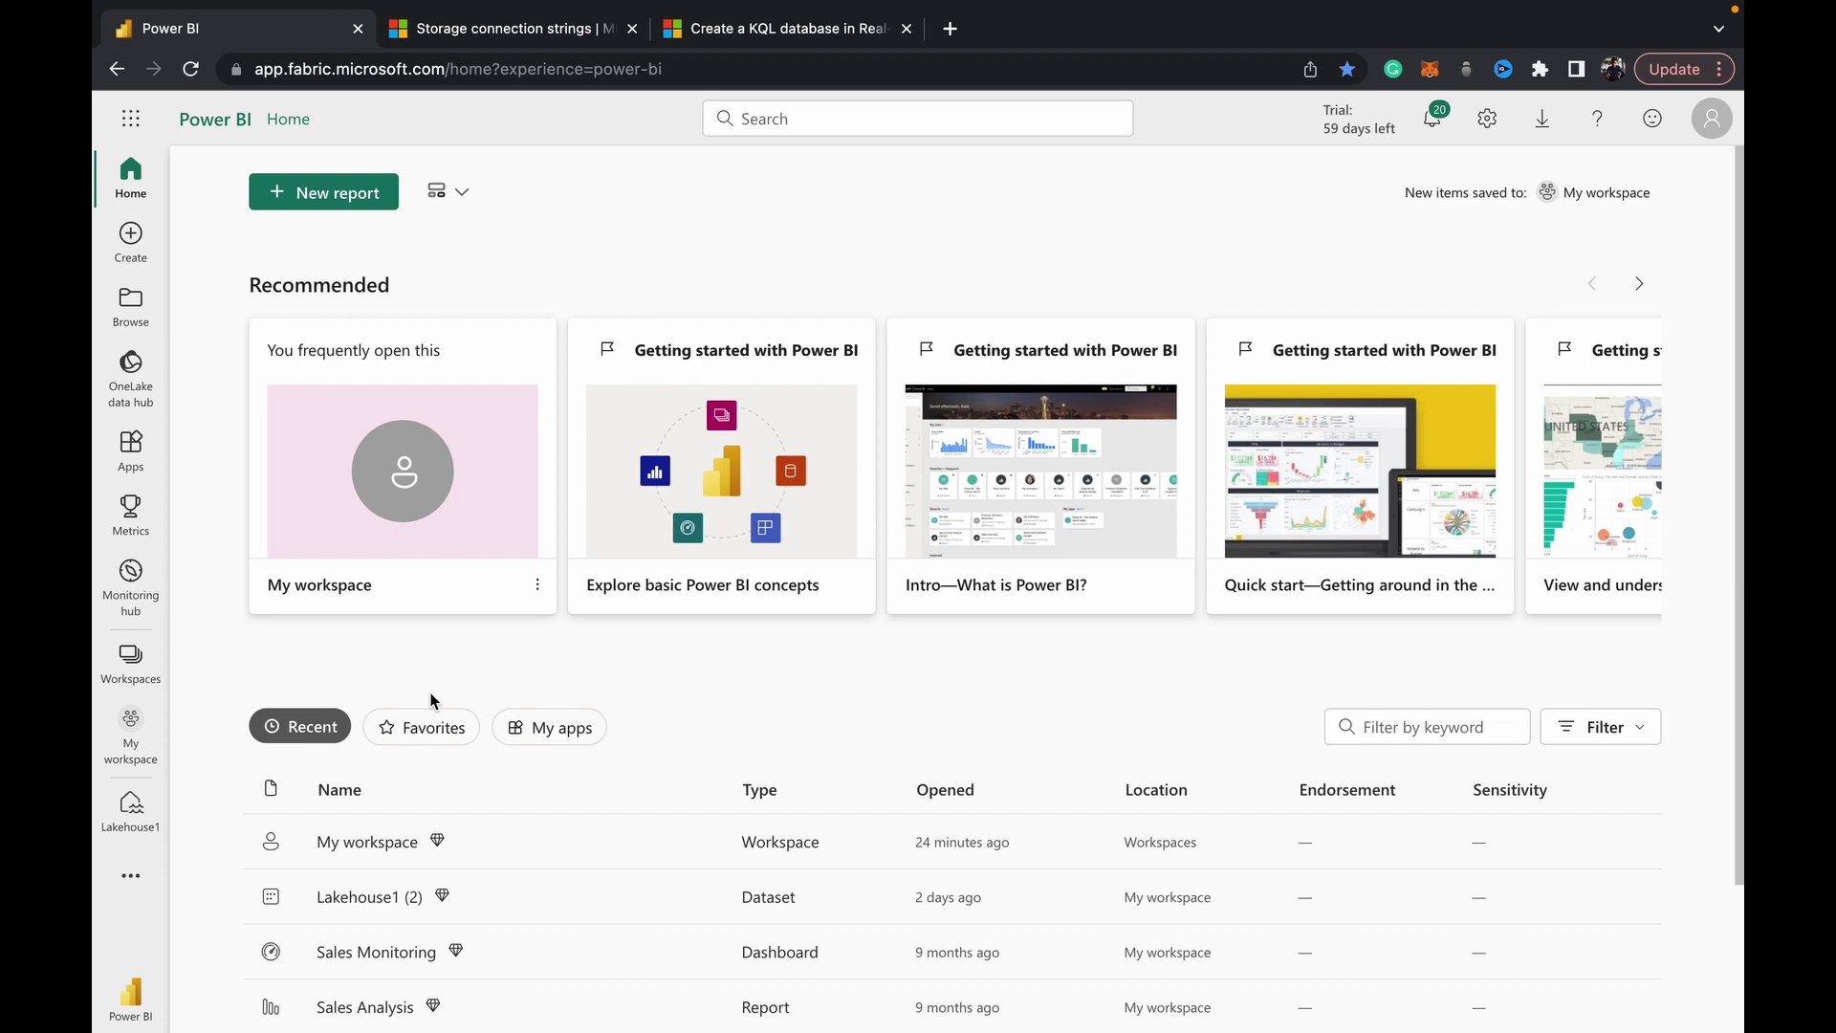
pyautogui.click(131, 735)
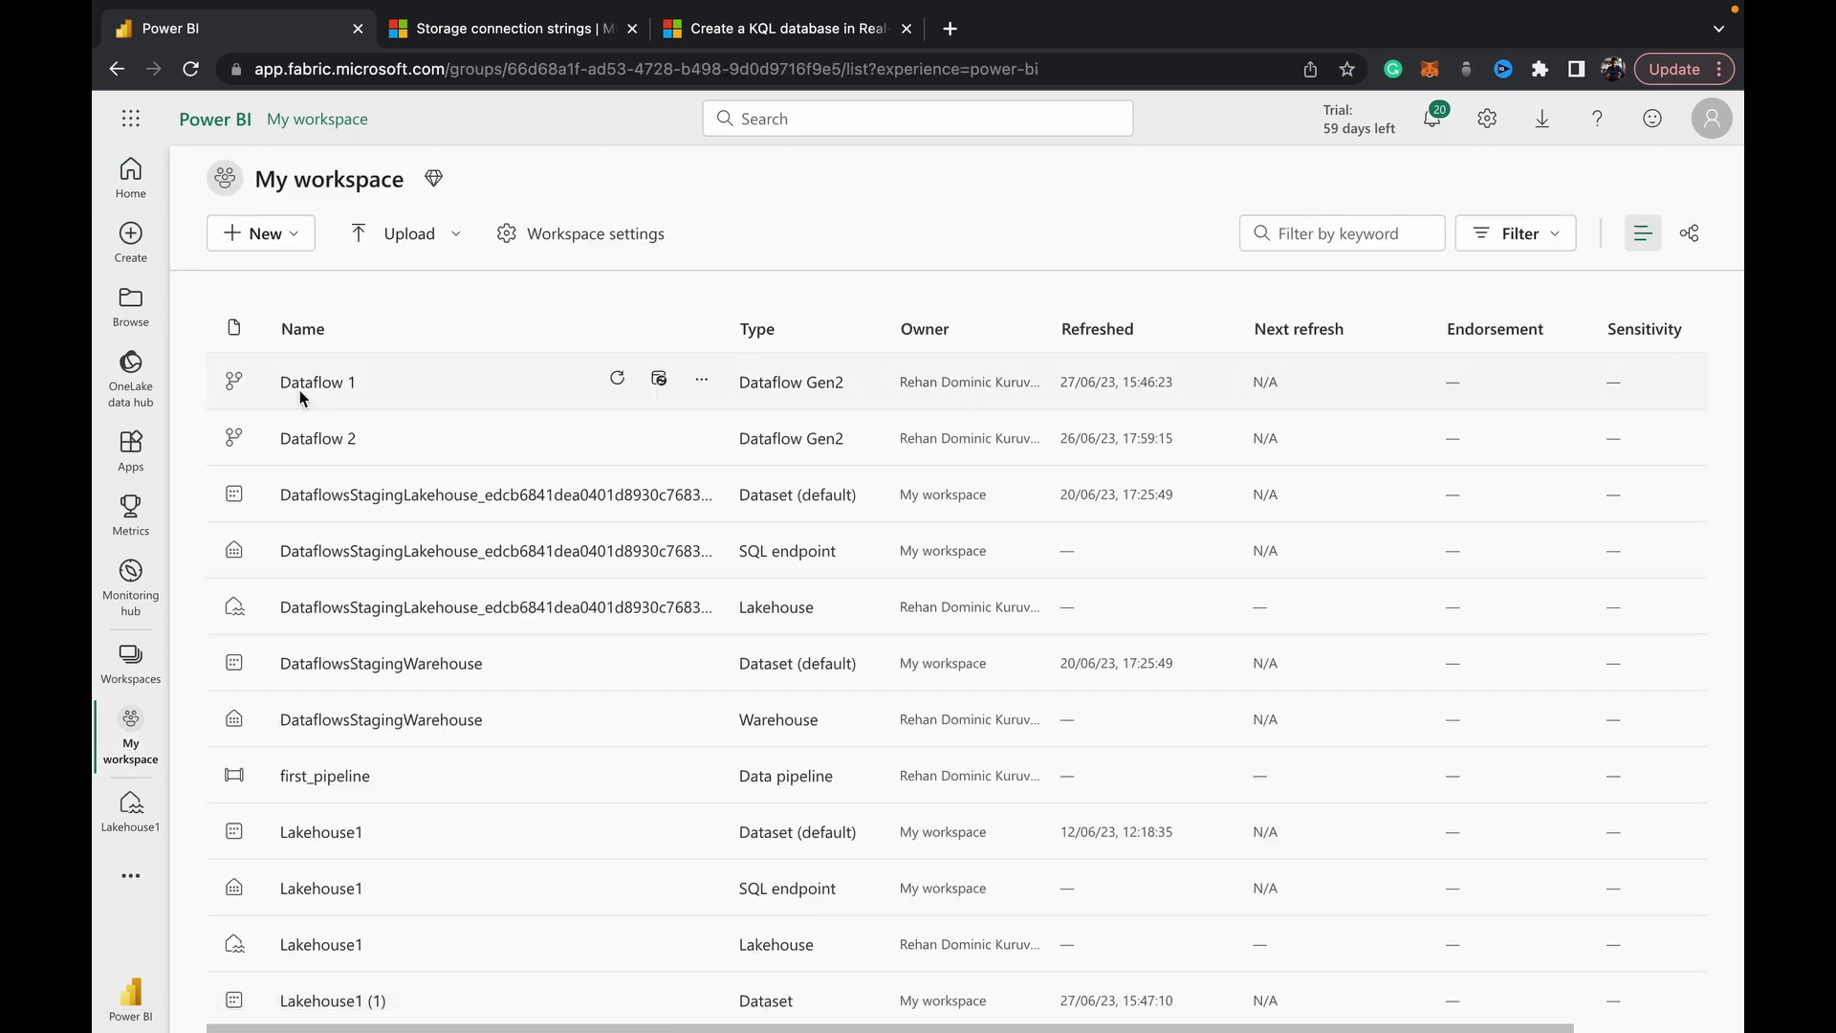
pyautogui.click(274, 233)
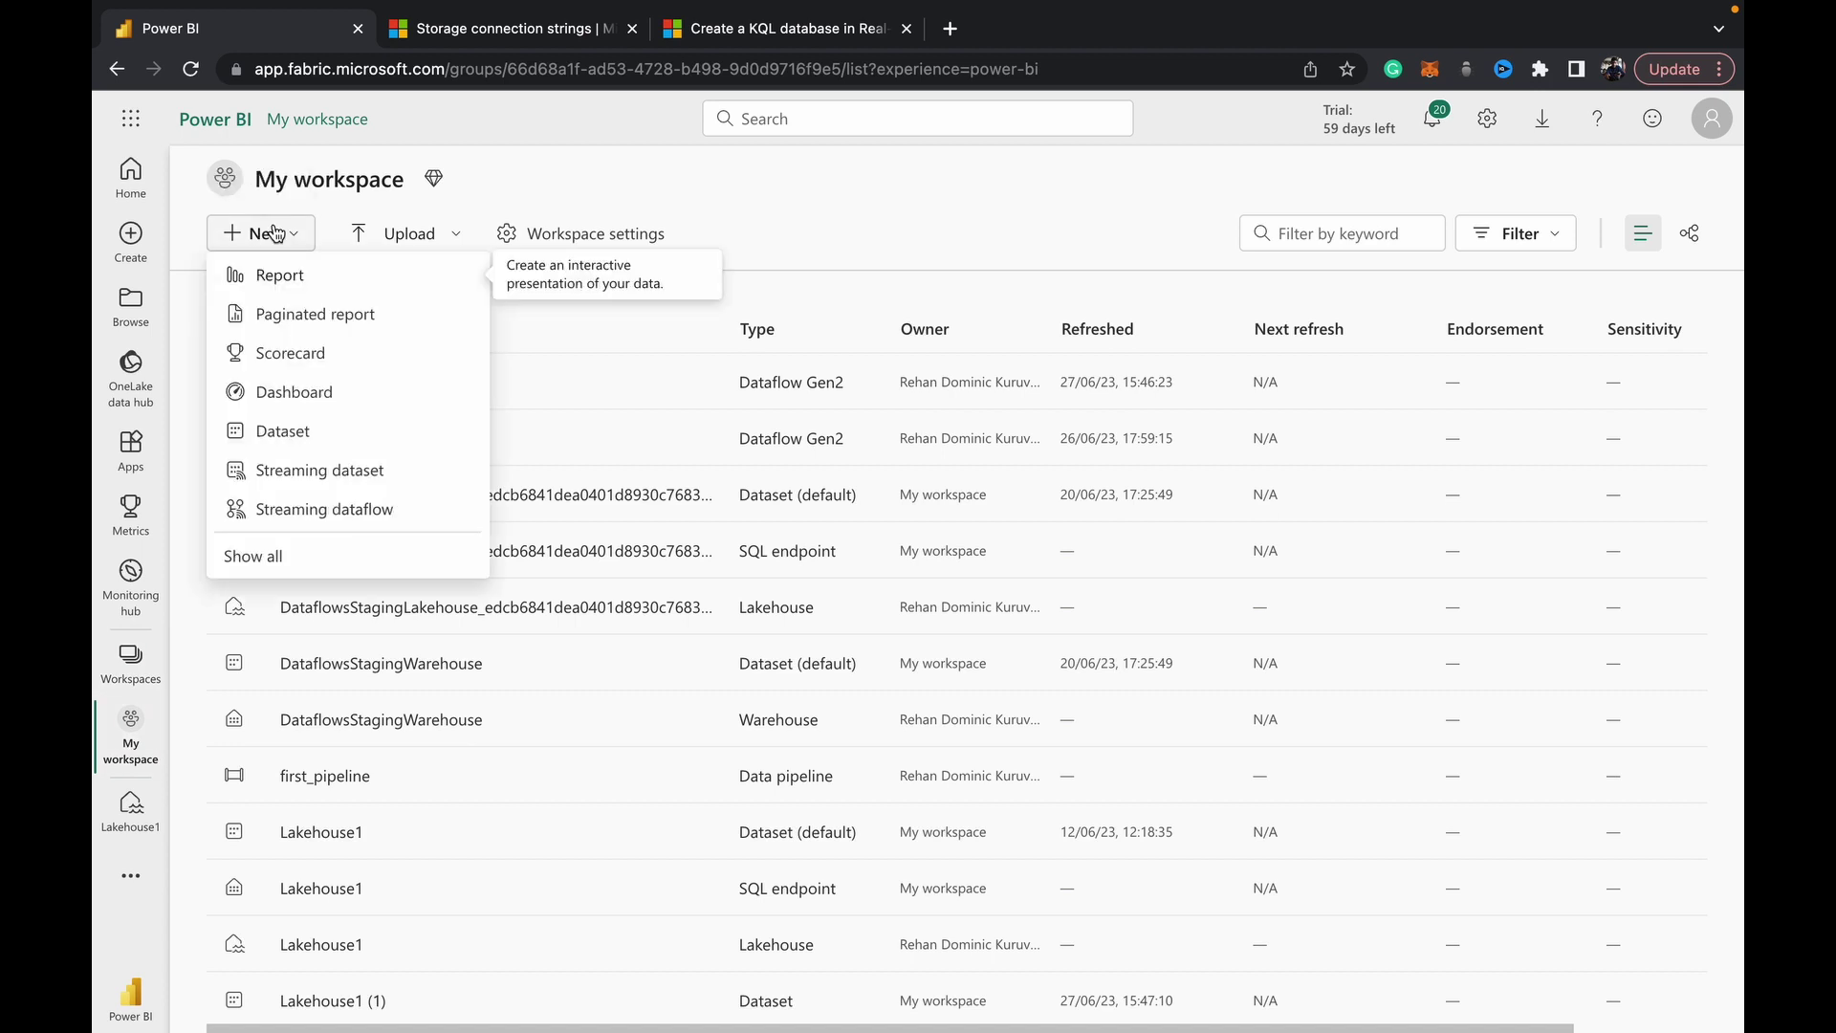
pyautogui.click(279, 566)
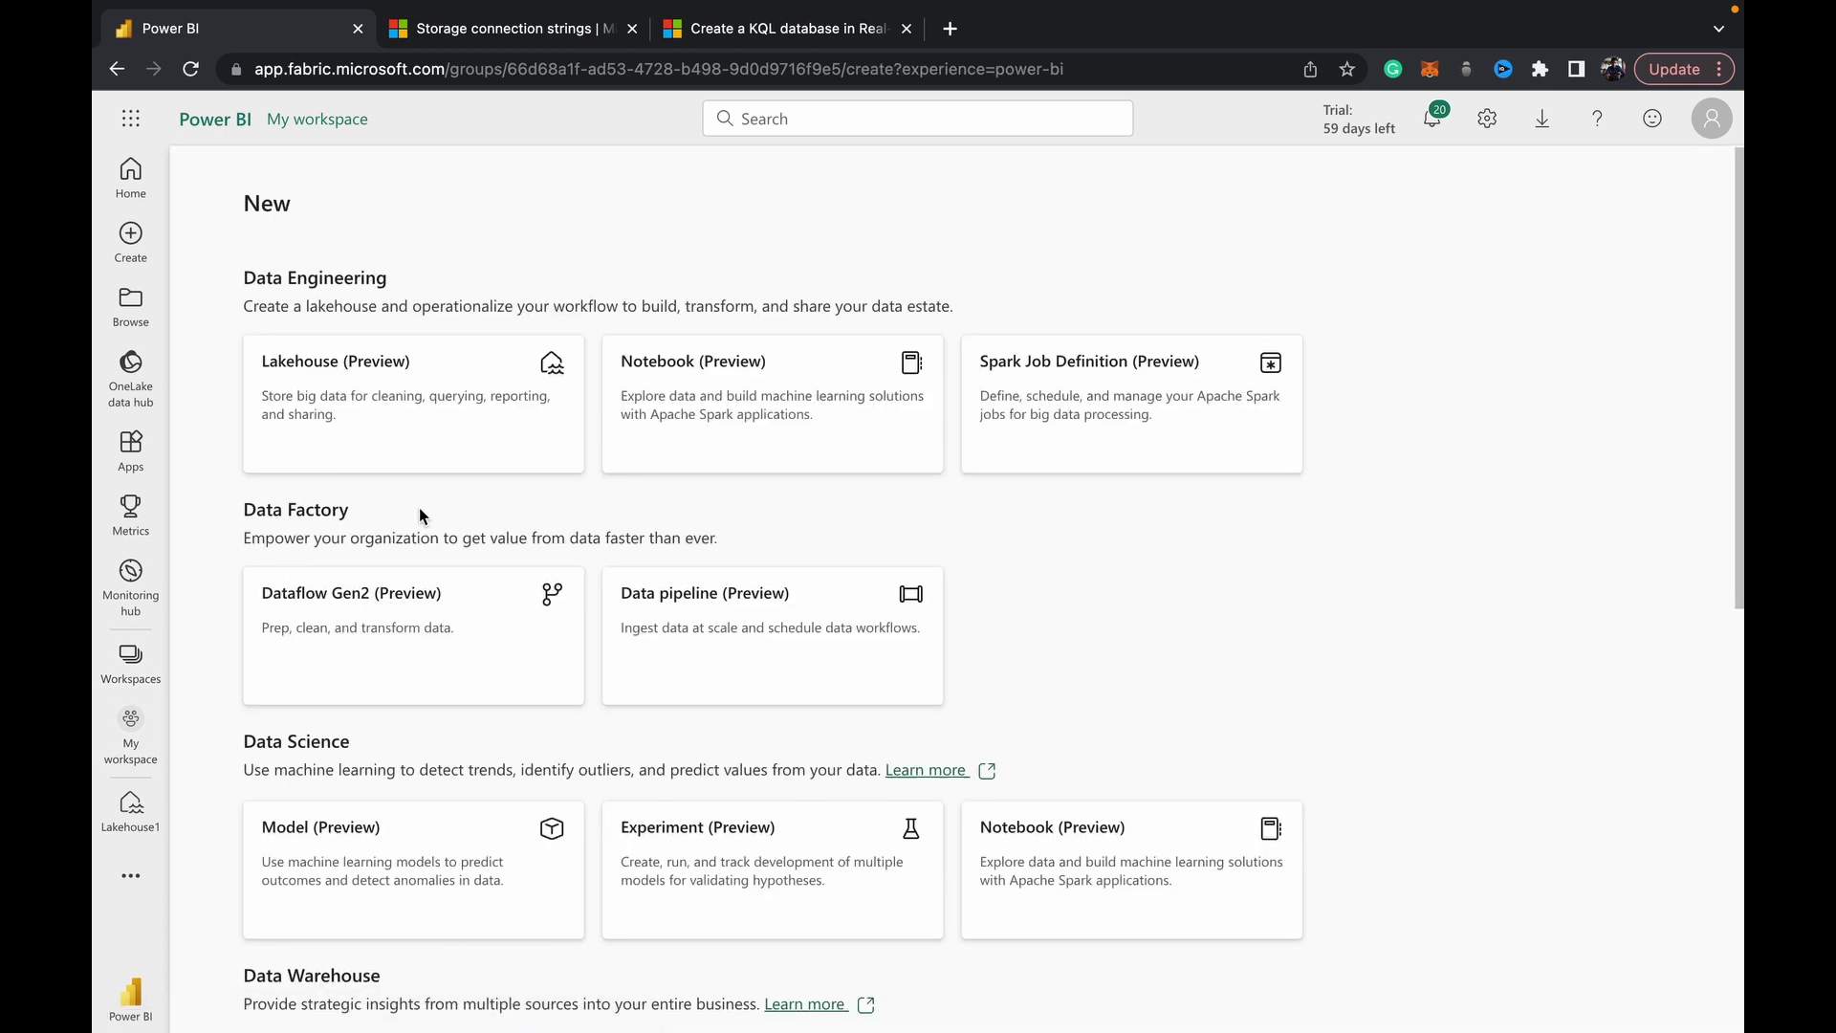
pyautogui.scroll(-8, 421, 516)
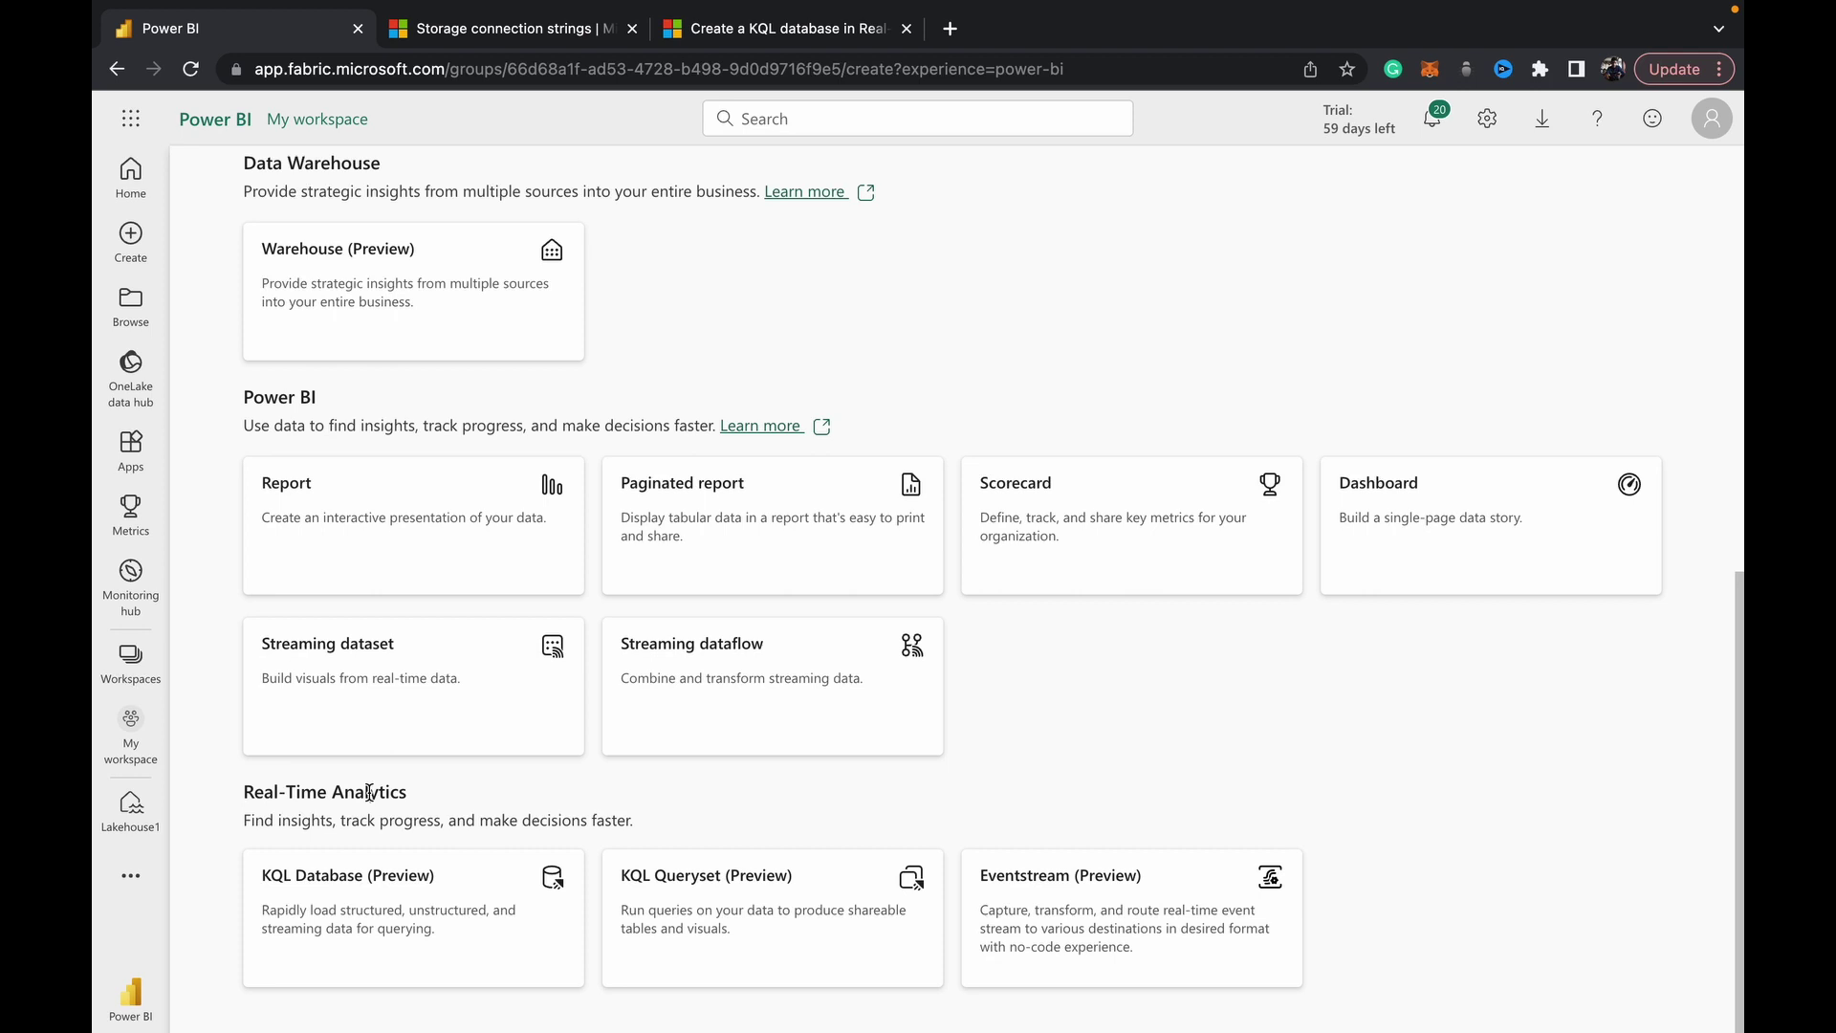
pyautogui.click(415, 910)
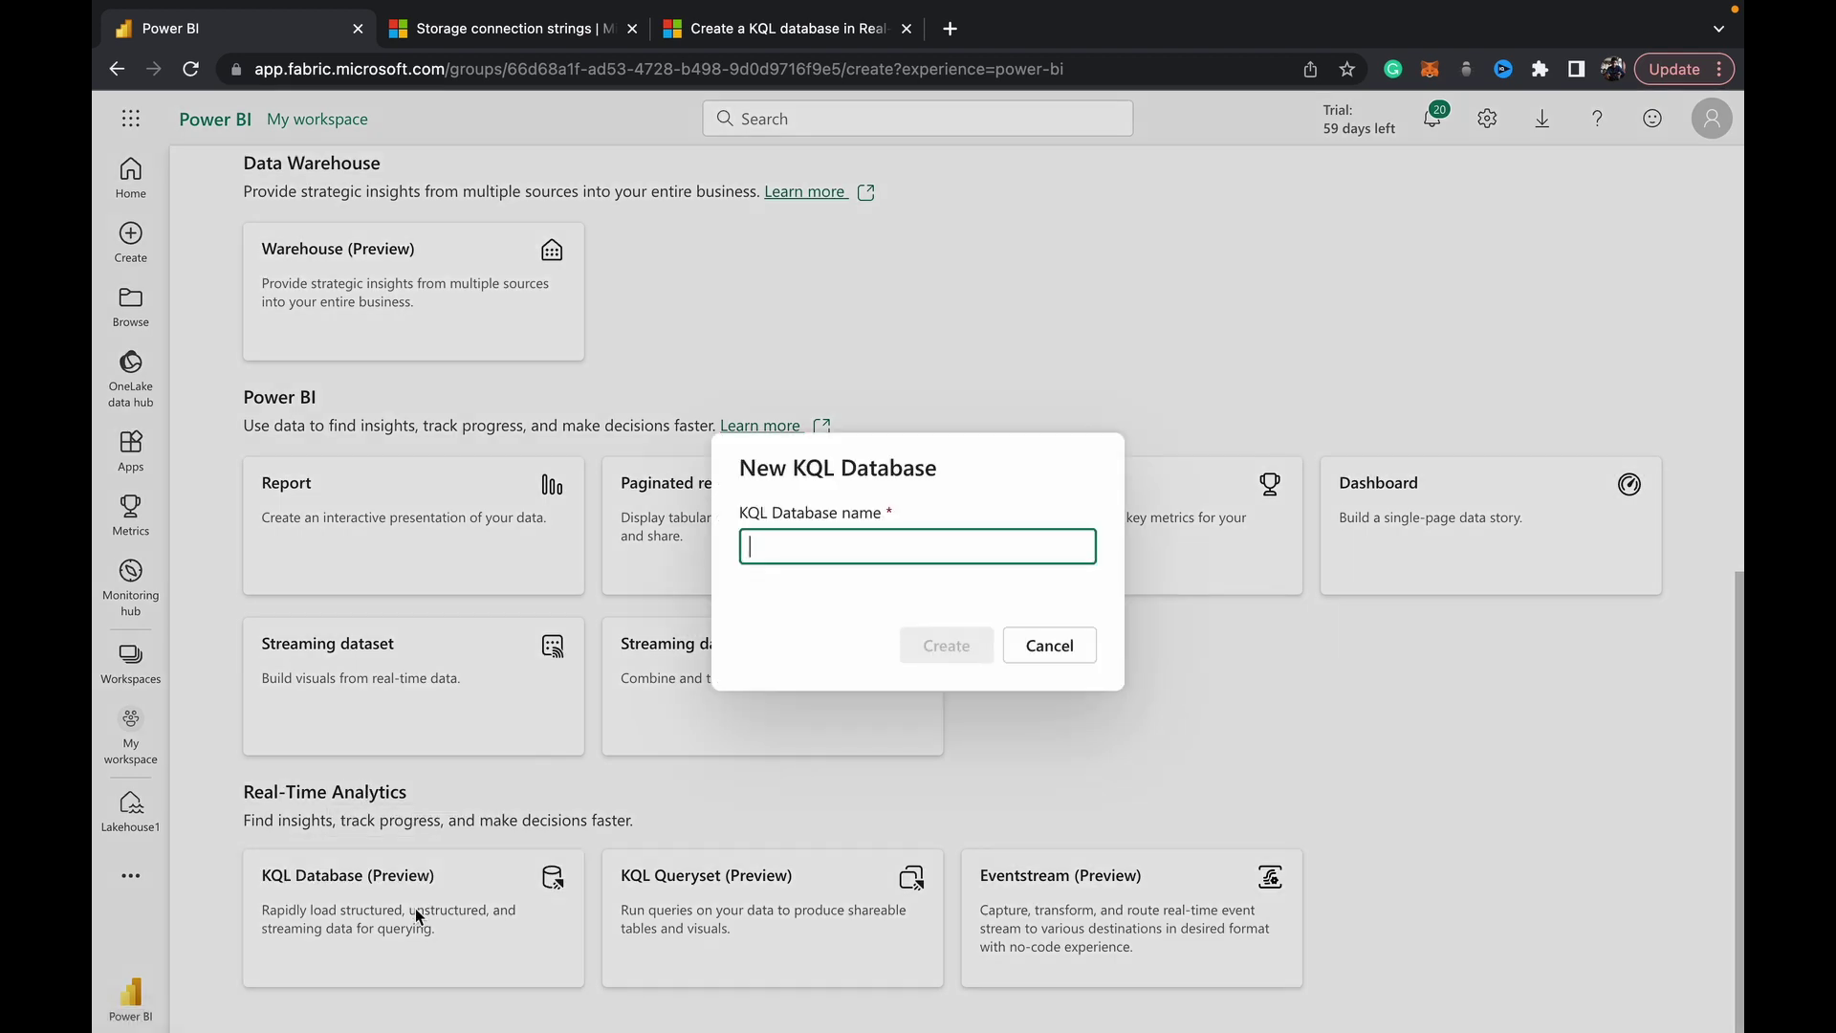
# Name the new database KQL_DB_1 and create it
pyautogui.write('KQL_DB_')
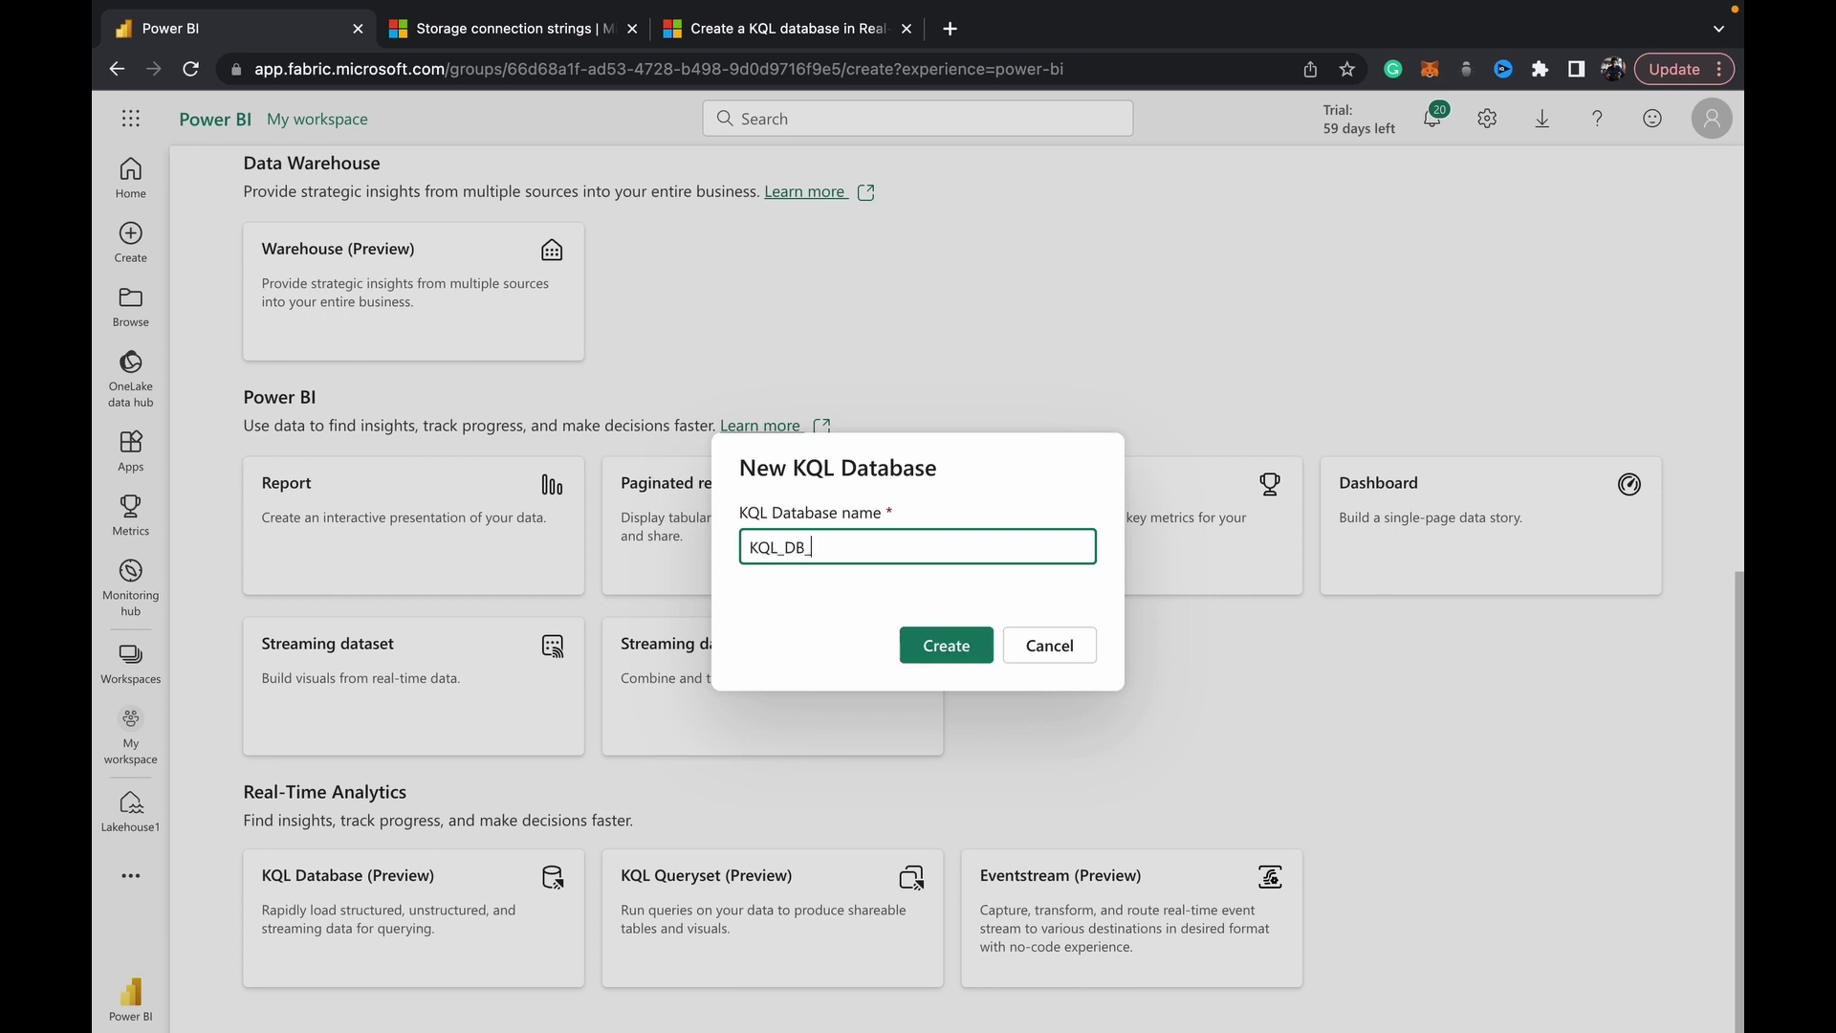
pyautogui.write('1')
pyautogui.click(933, 652)
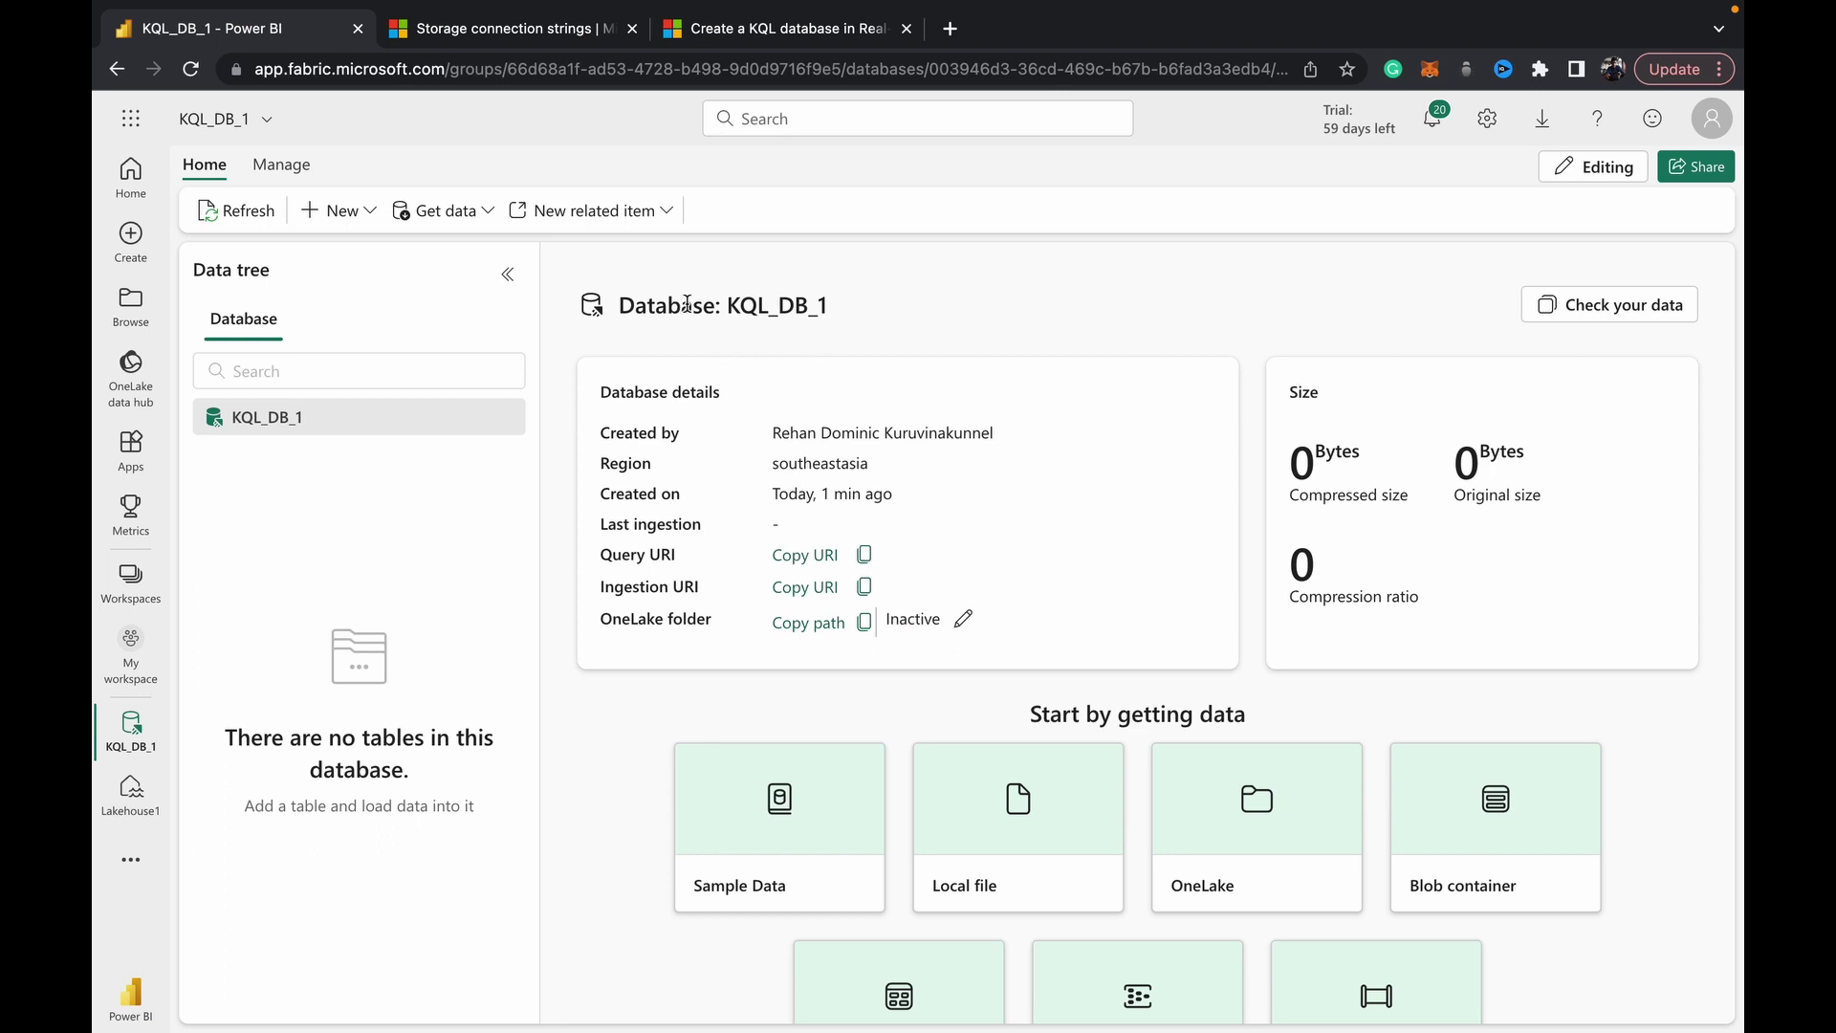
# Review the KQL_DB_1 overview, highlighting its name and creation time
pyautogui.scroll(-2, 687, 304)
pyautogui.scroll(2, 687, 304)
pyautogui.doubleClick(728, 304)
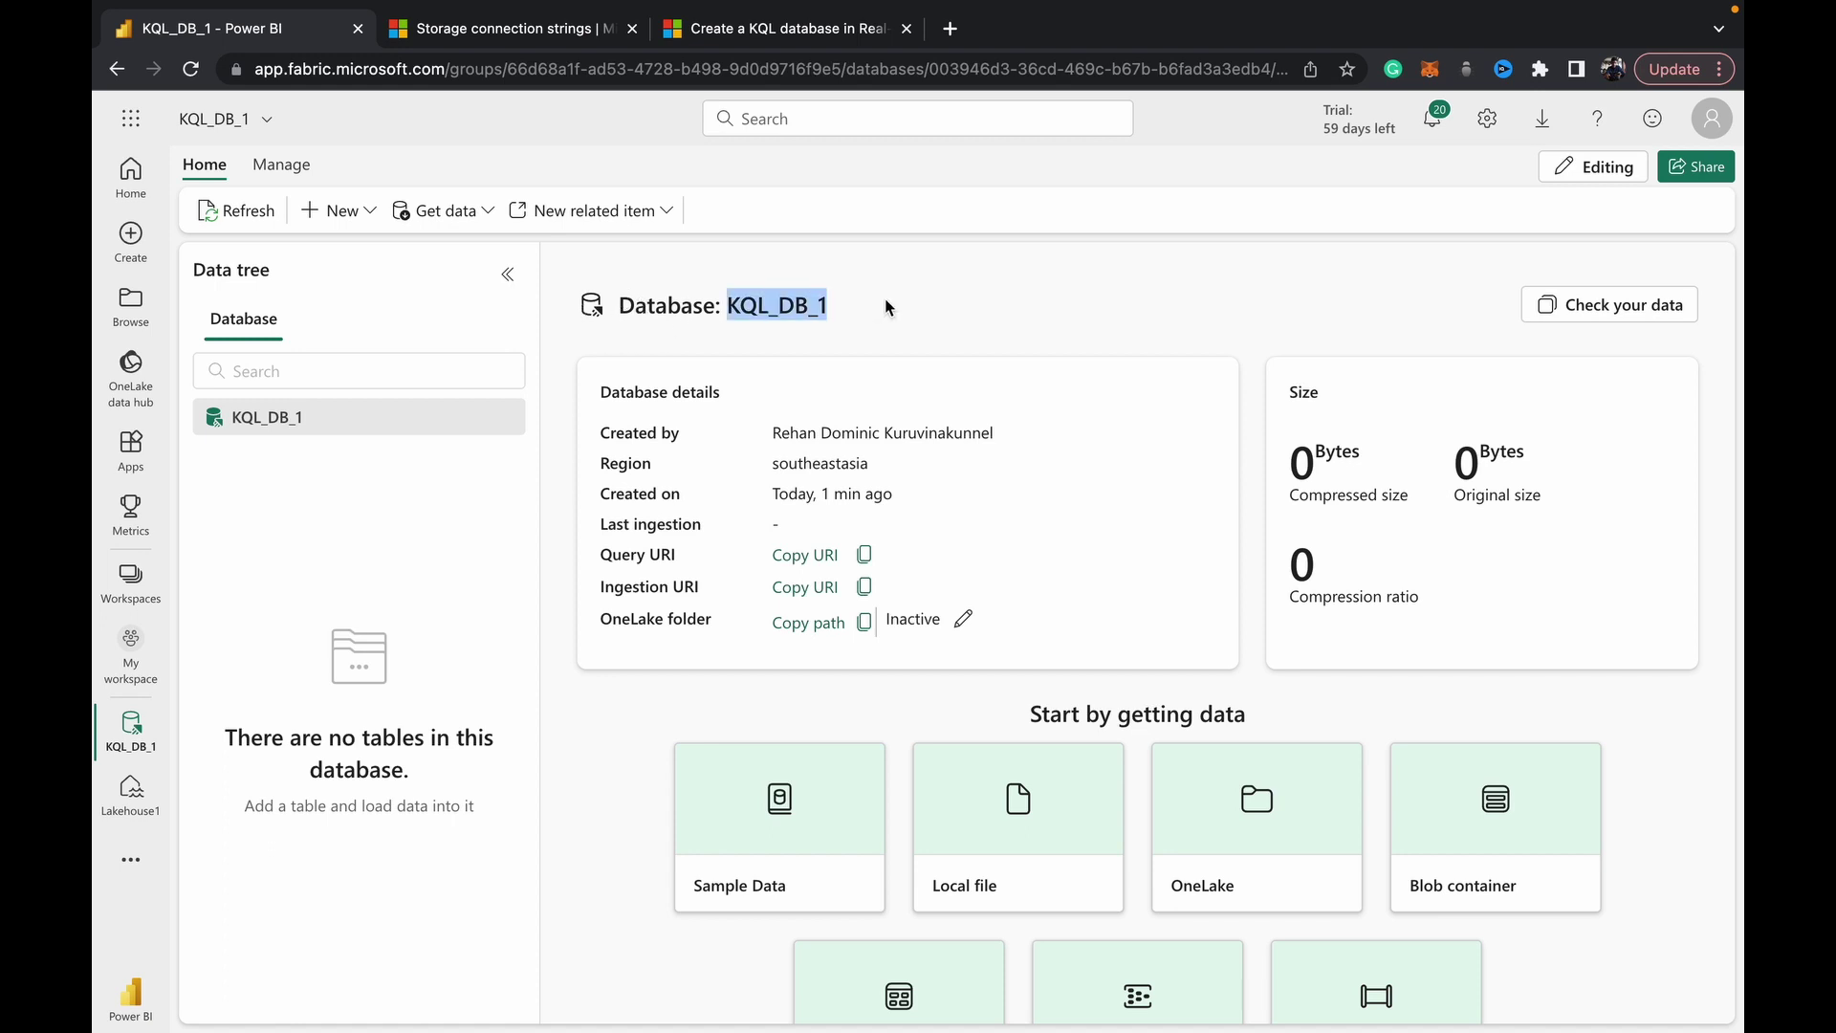
pyautogui.click(886, 301)
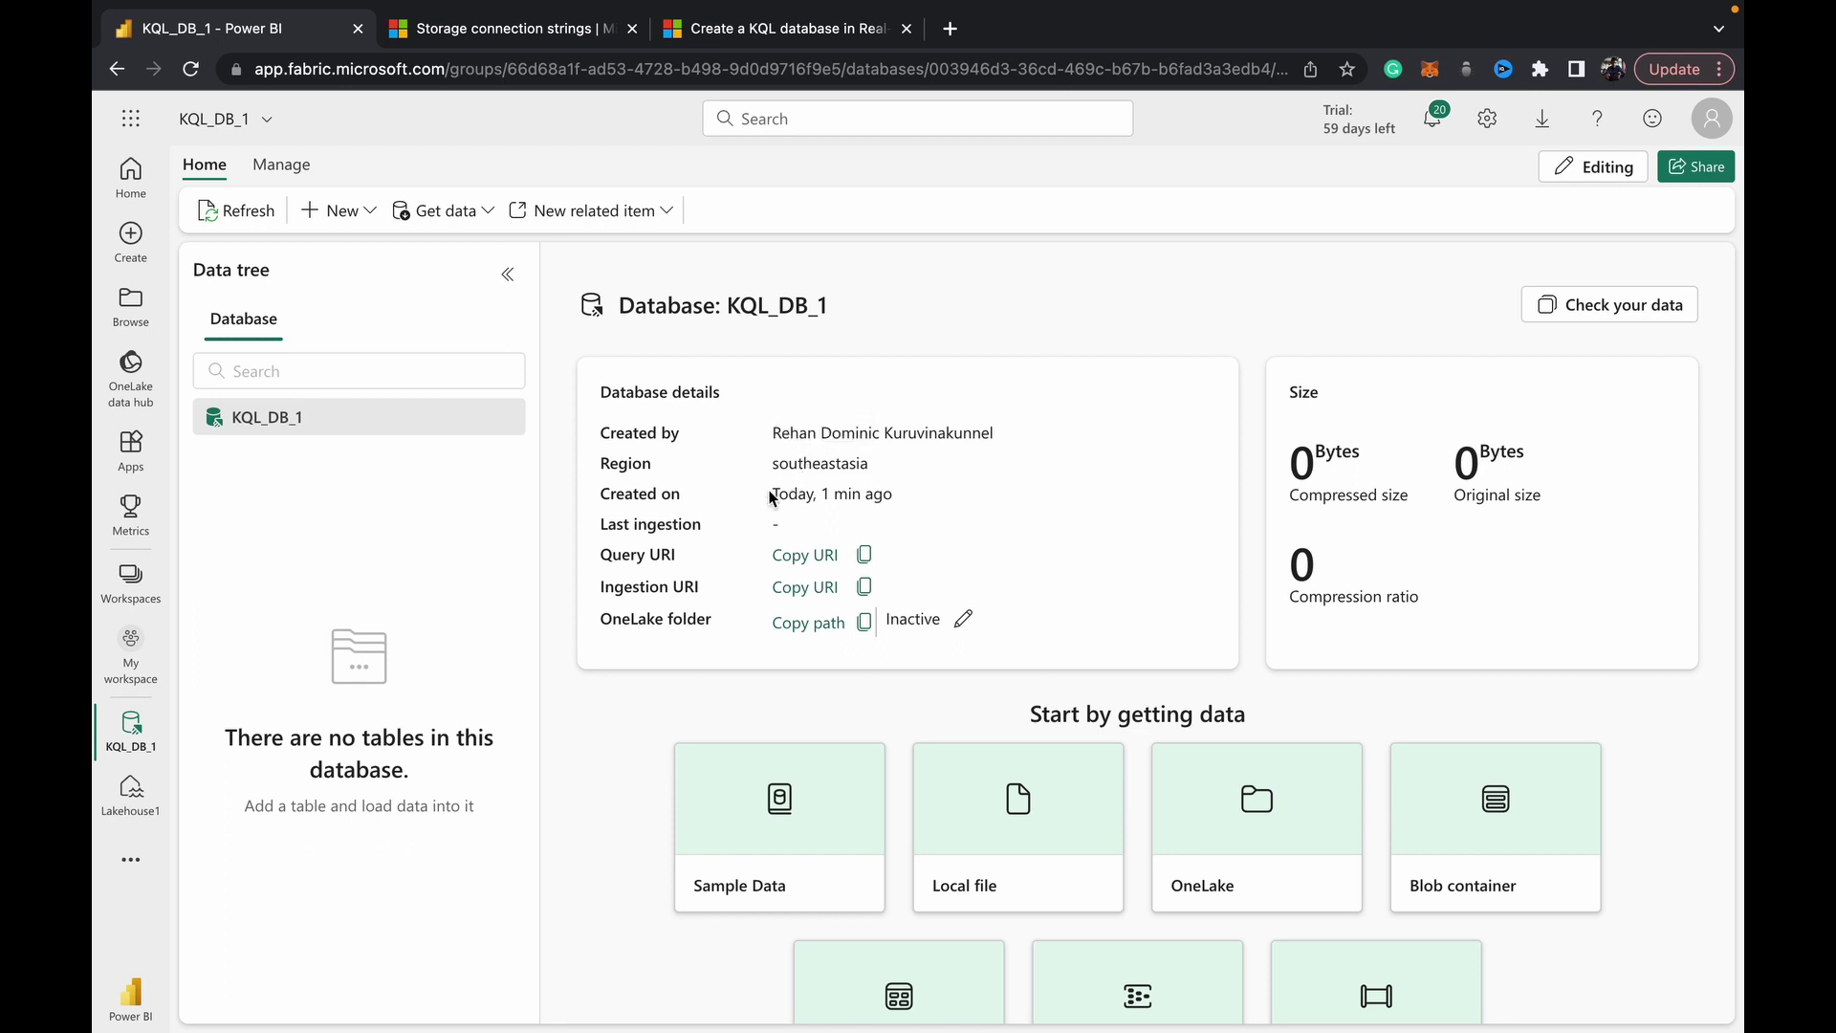
pyautogui.moveTo(761, 498); pyautogui.dragTo(939, 507)
pyautogui.click(937, 499)
# Check the New menu, then pick OneLake as the Get data source for KQL_DB_1
pyautogui.click(352, 213)
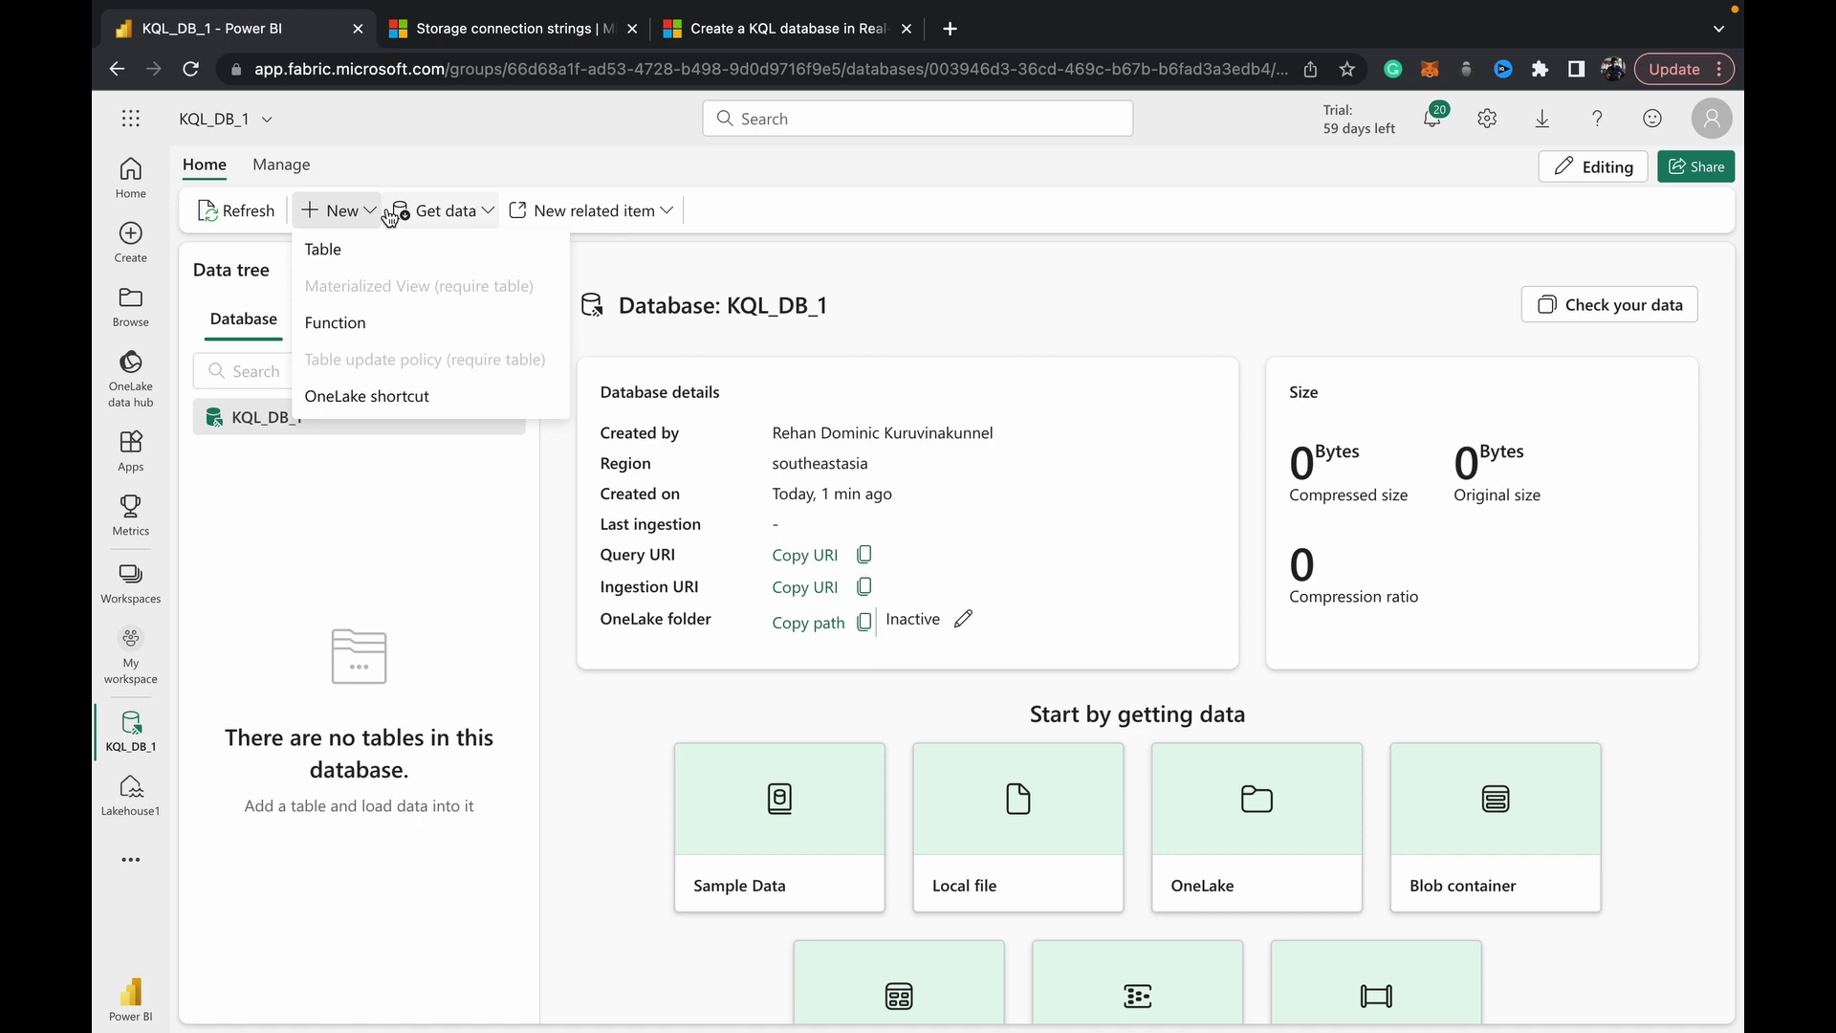
pyautogui.click(428, 213)
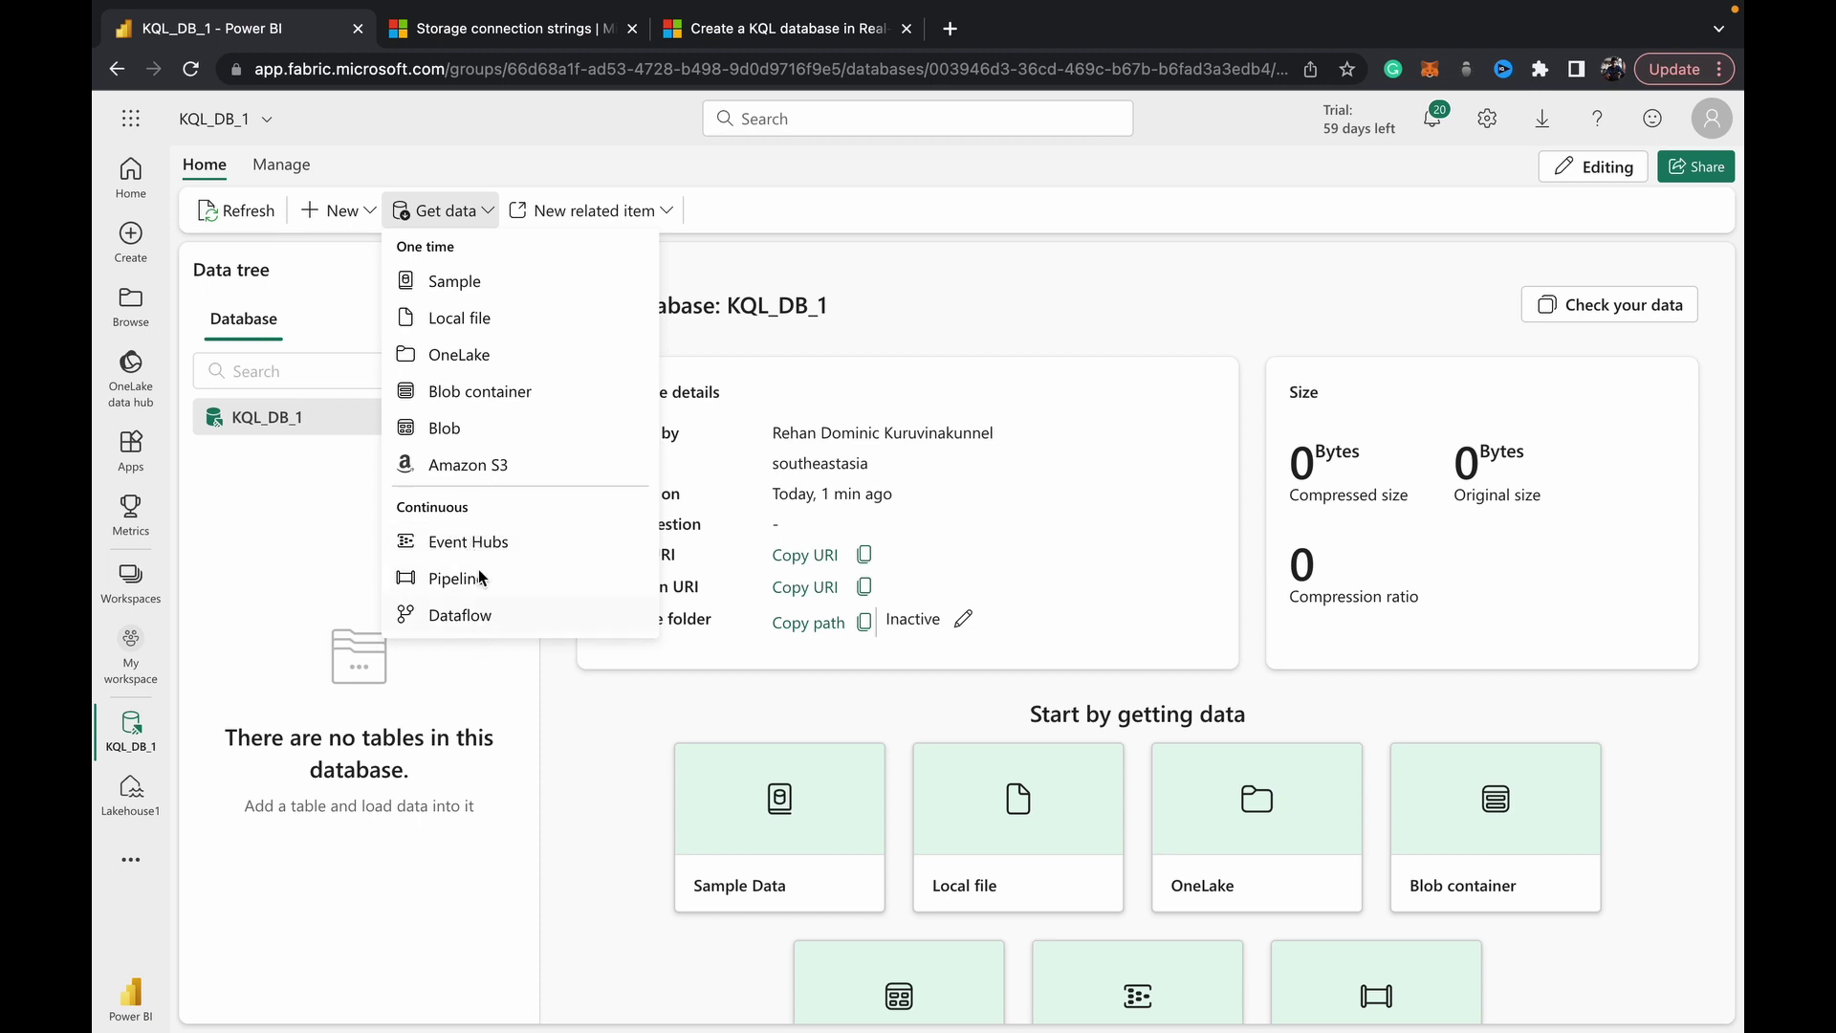
pyautogui.click(524, 365)
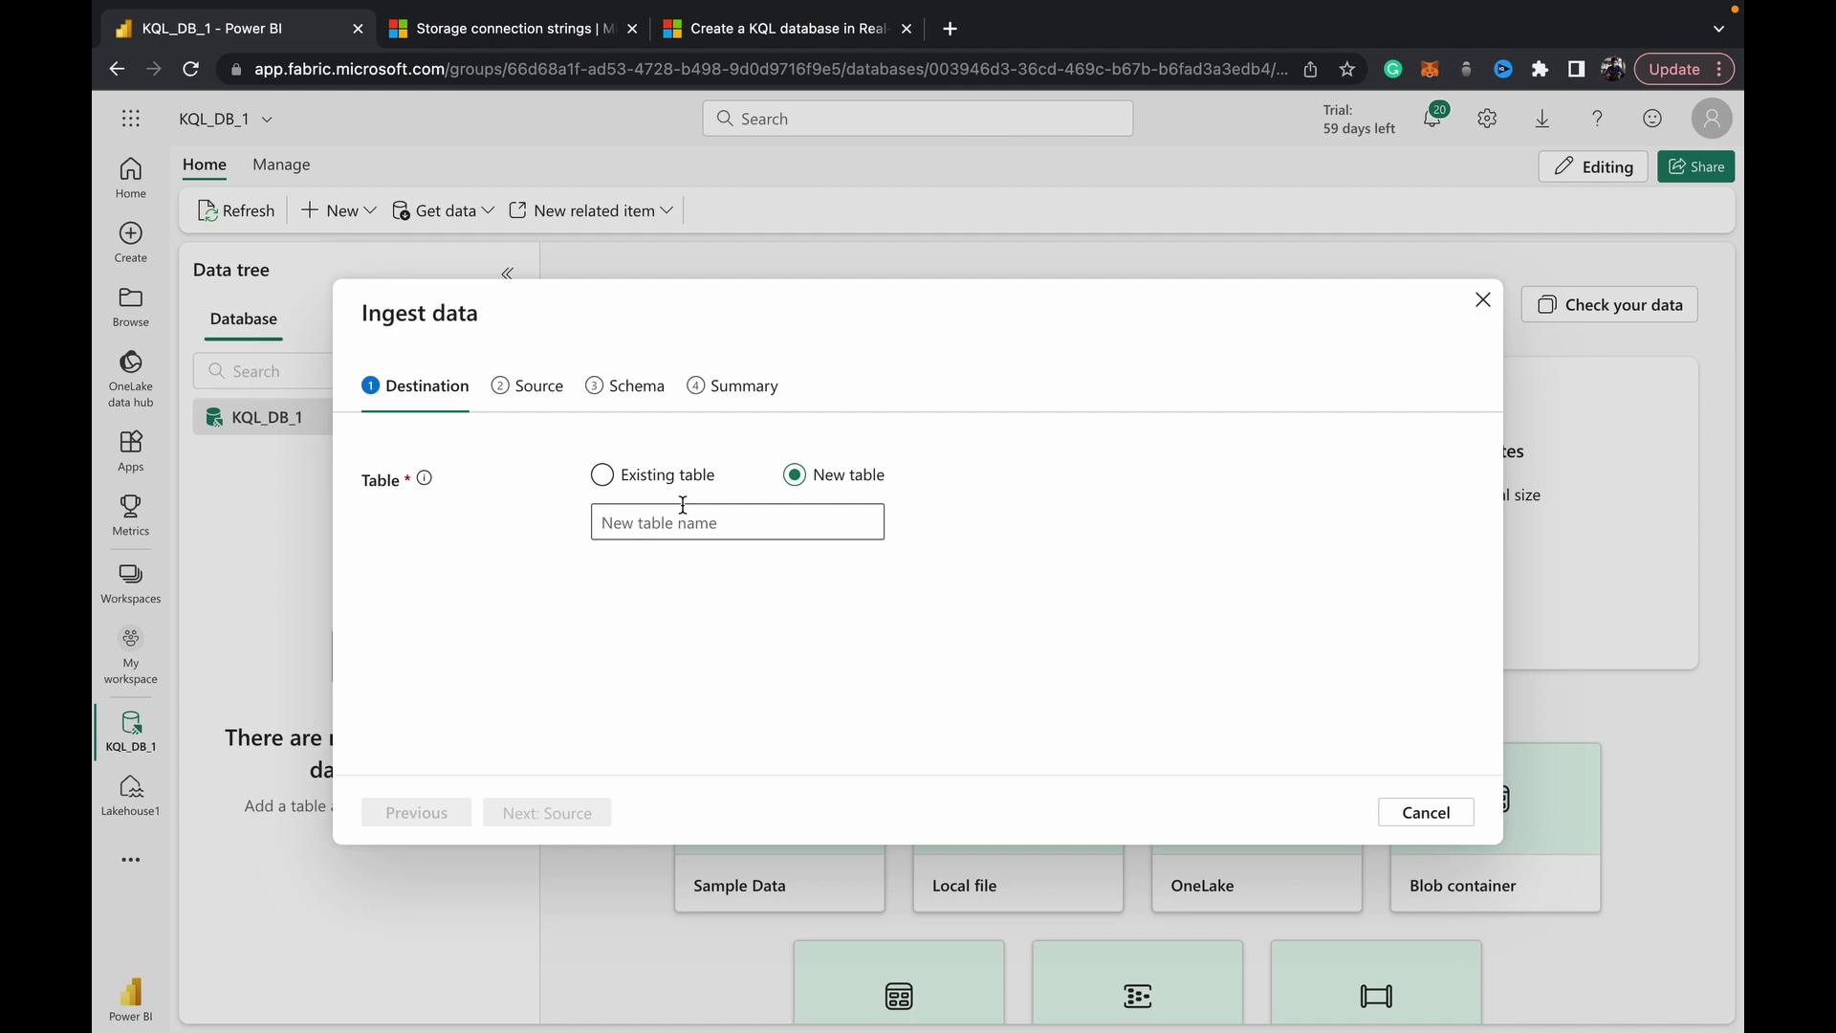
# Enter Sample as the new destination table name
pyautogui.click(688, 524)
pyautogui.write('Sample')
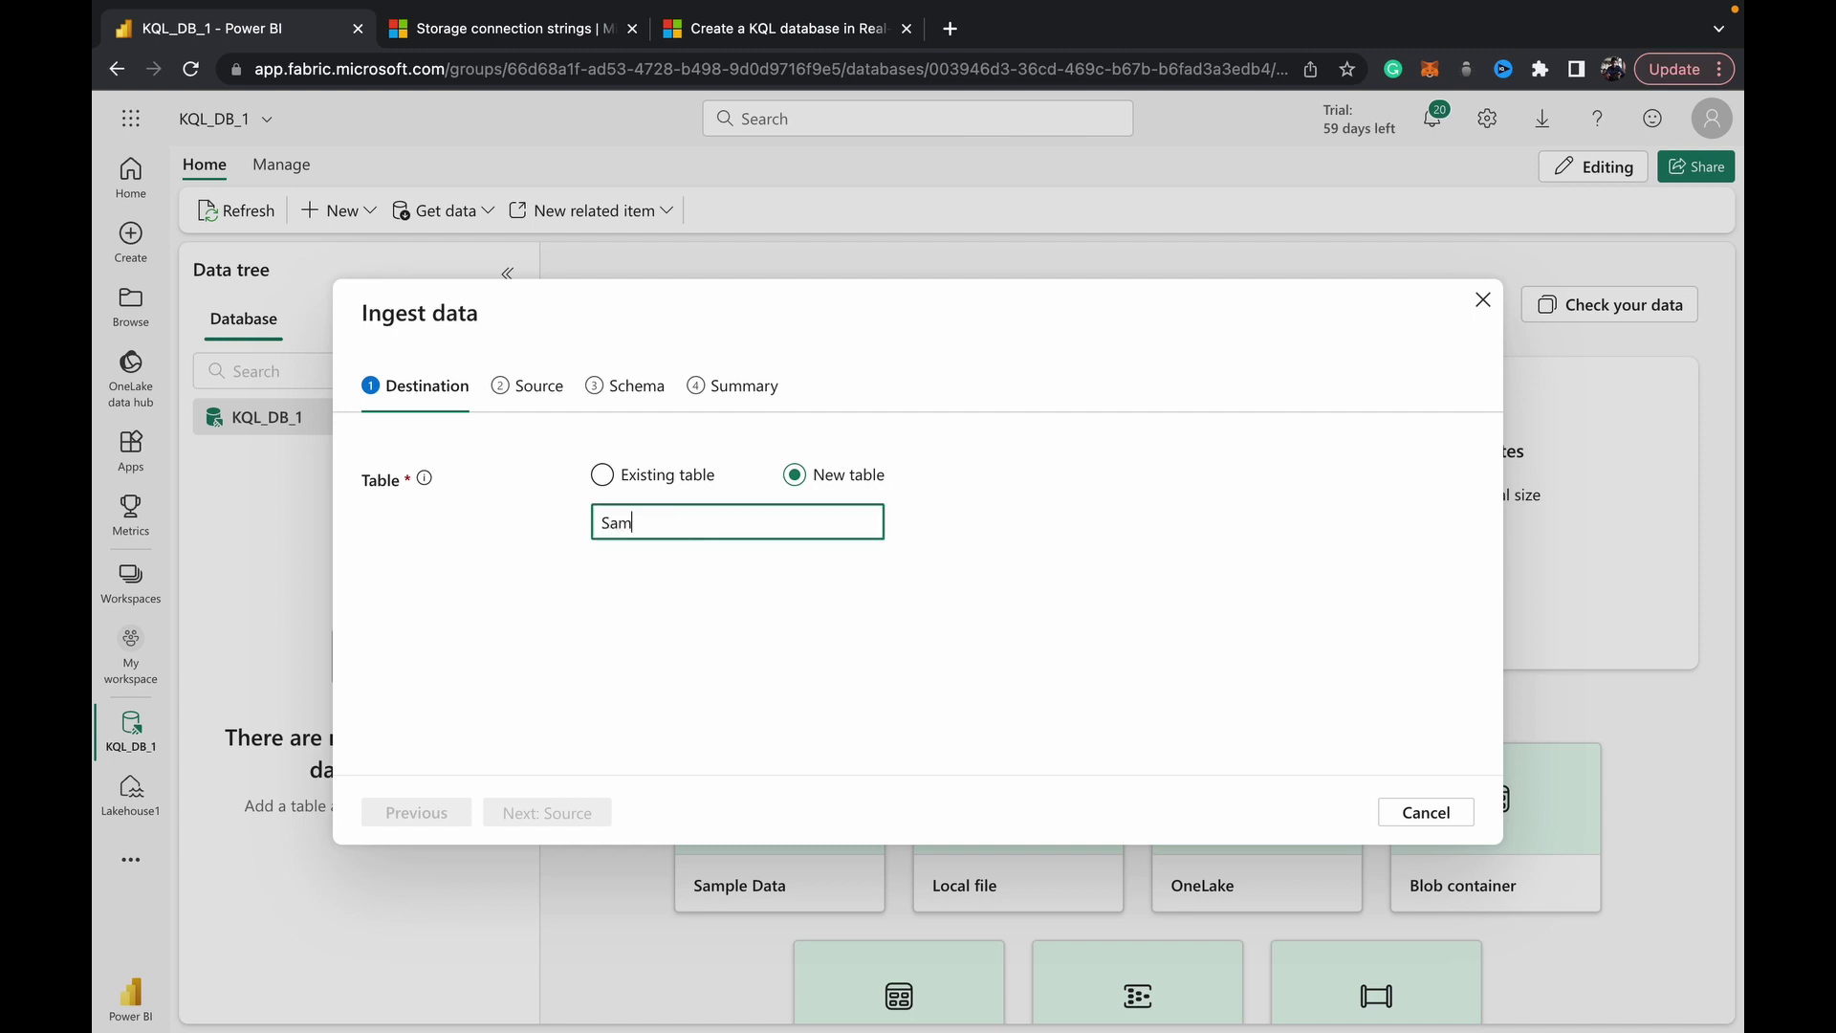
pyautogui.click(705, 659)
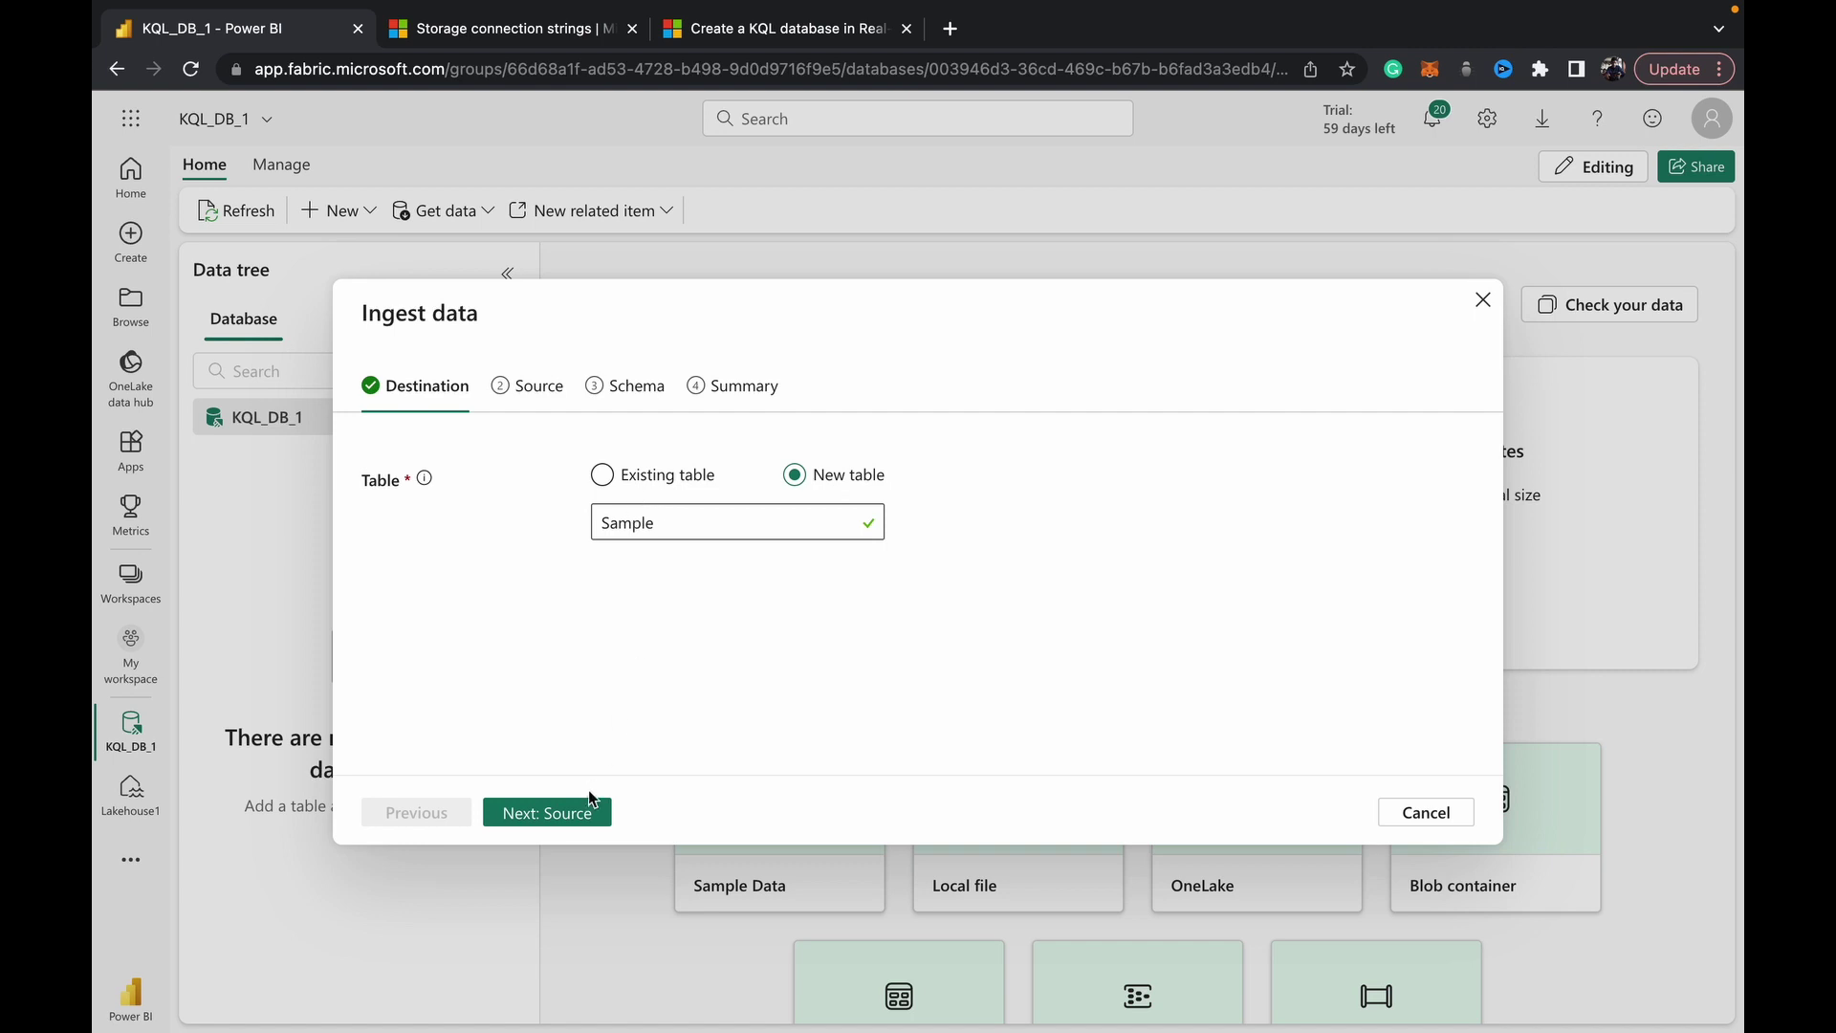
pyautogui.click(603, 477)
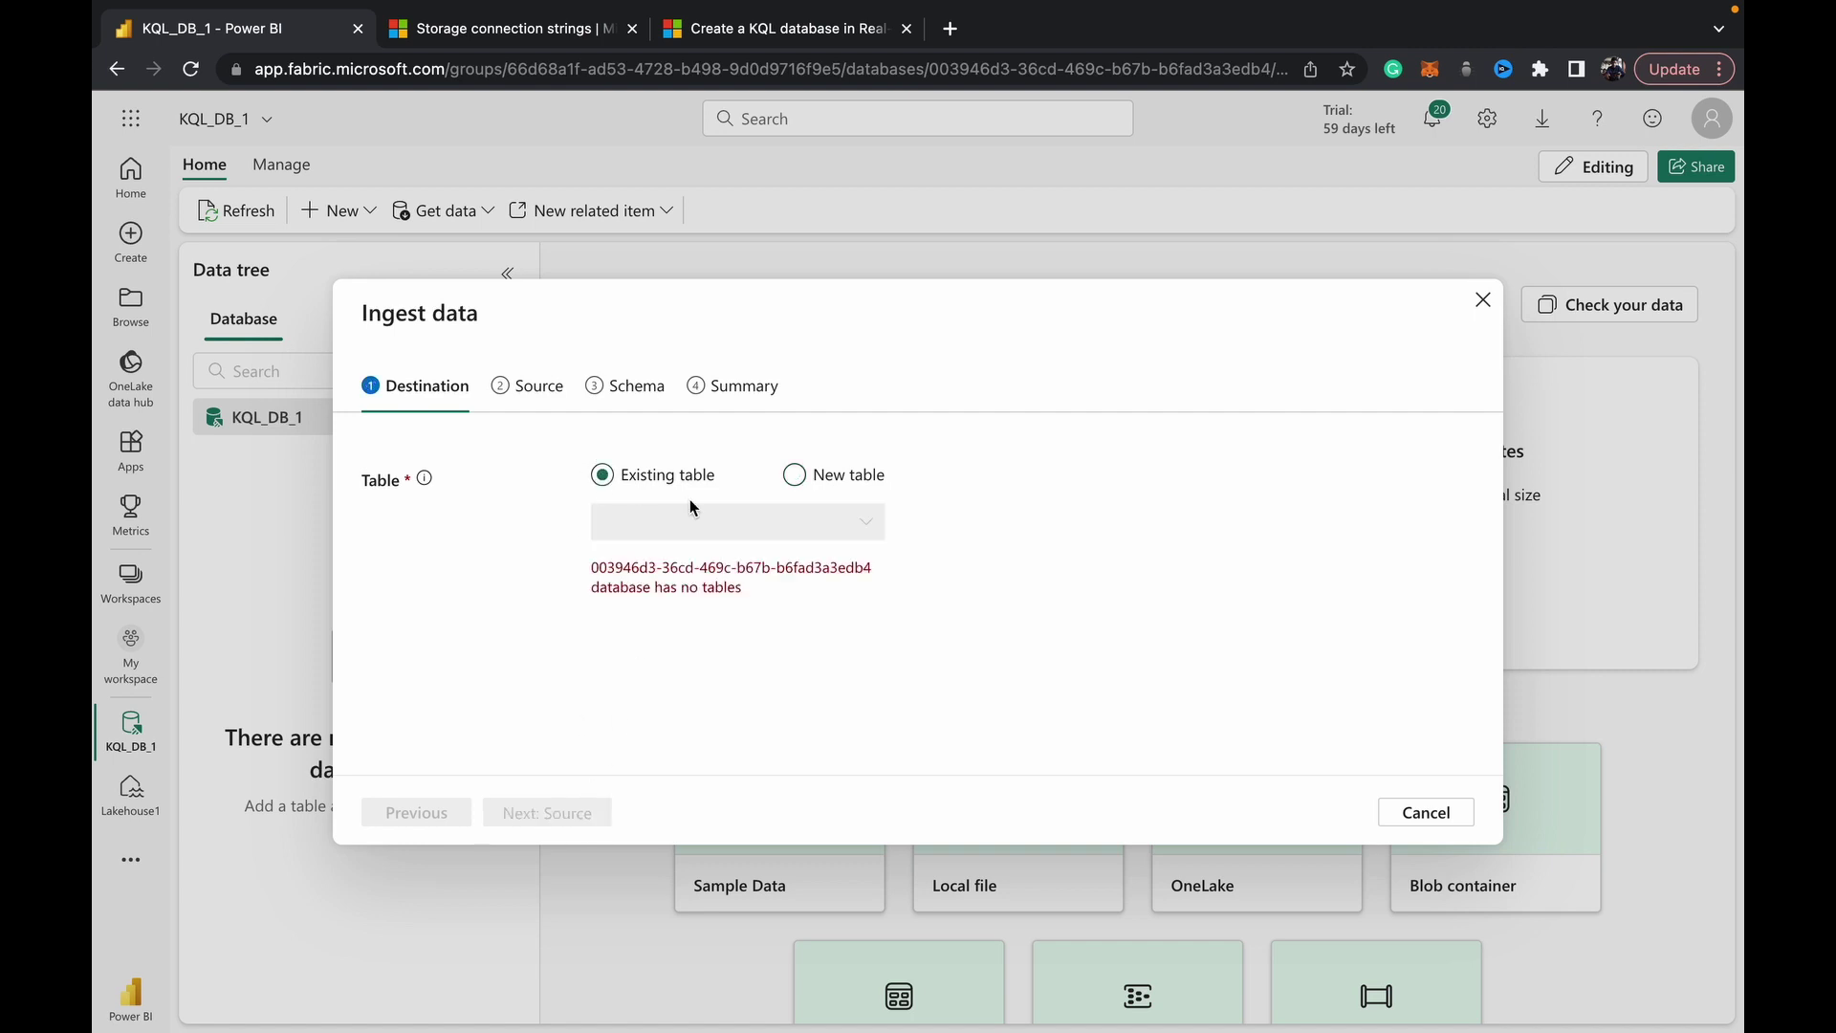
pyautogui.click(794, 477)
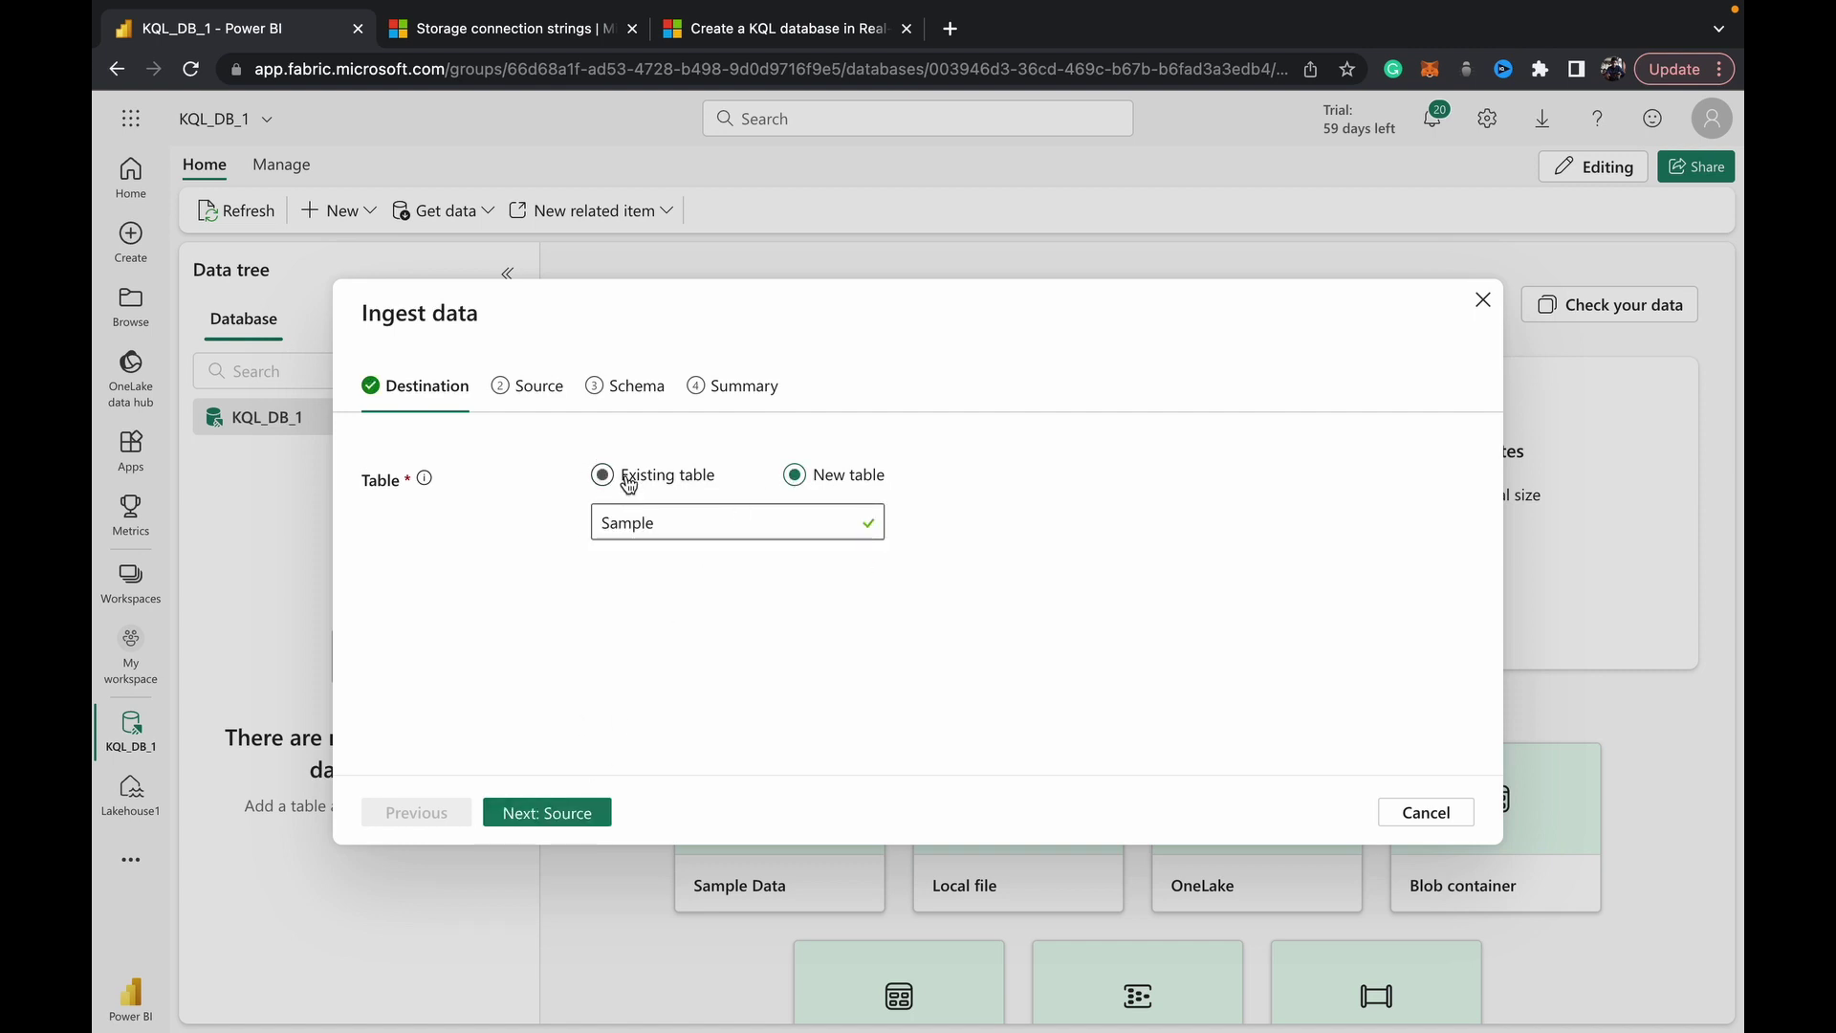
# Advance to the Source step, keep OneLake as source type, then cancel the wizard
pyautogui.click(559, 809)
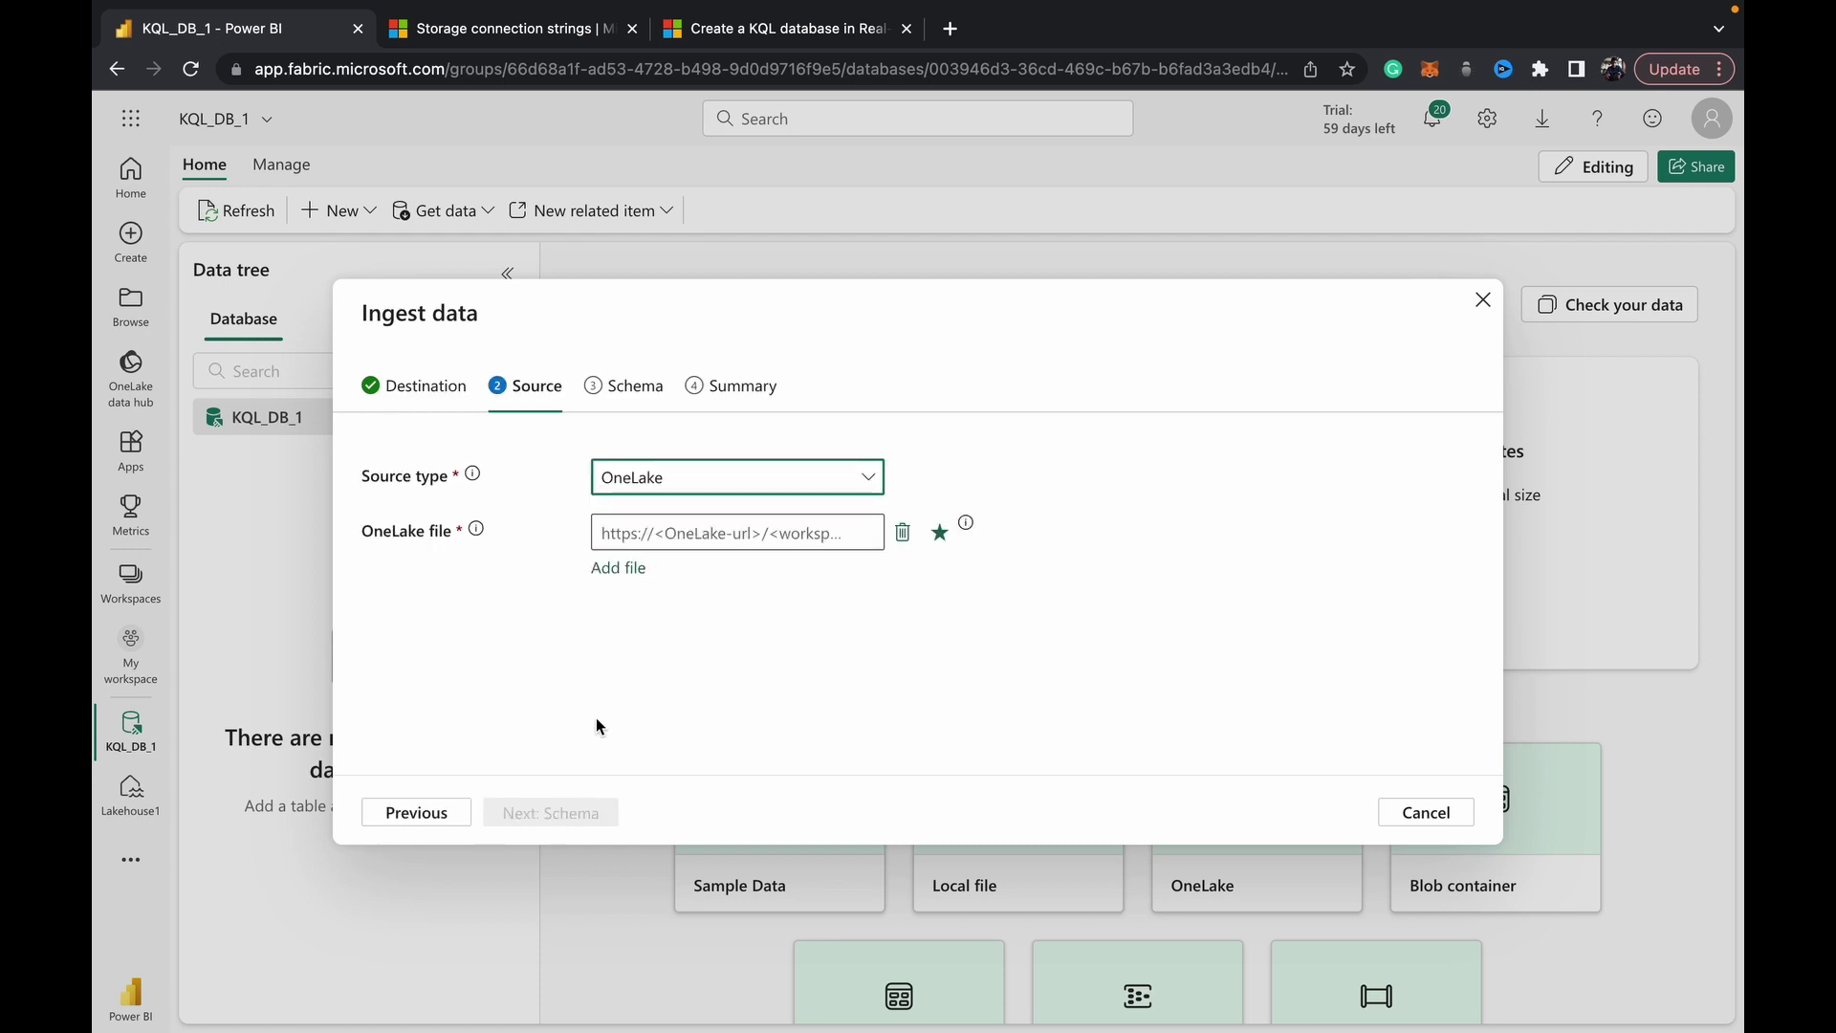
pyautogui.click(873, 478)
pyautogui.click(873, 478)
pyautogui.click(1439, 812)
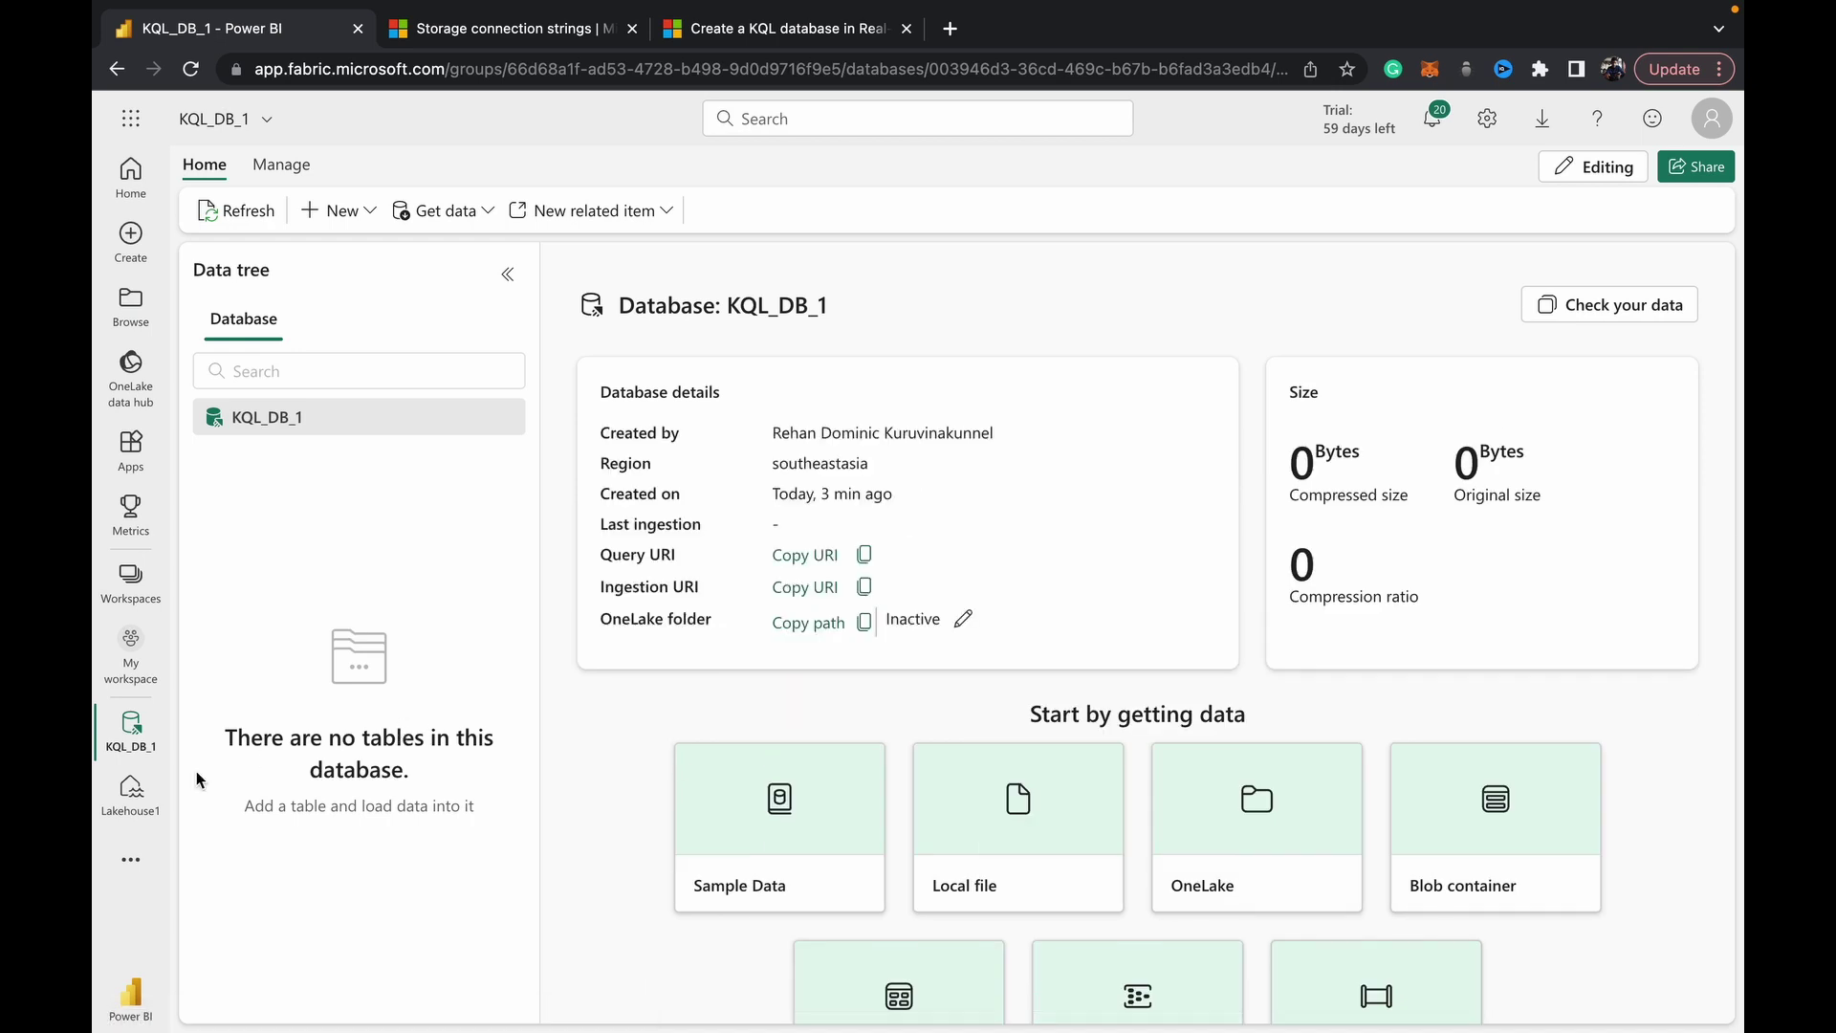
# Browse Lakehouse1's Files to locate sample_csv.csv
pyautogui.click(126, 812)
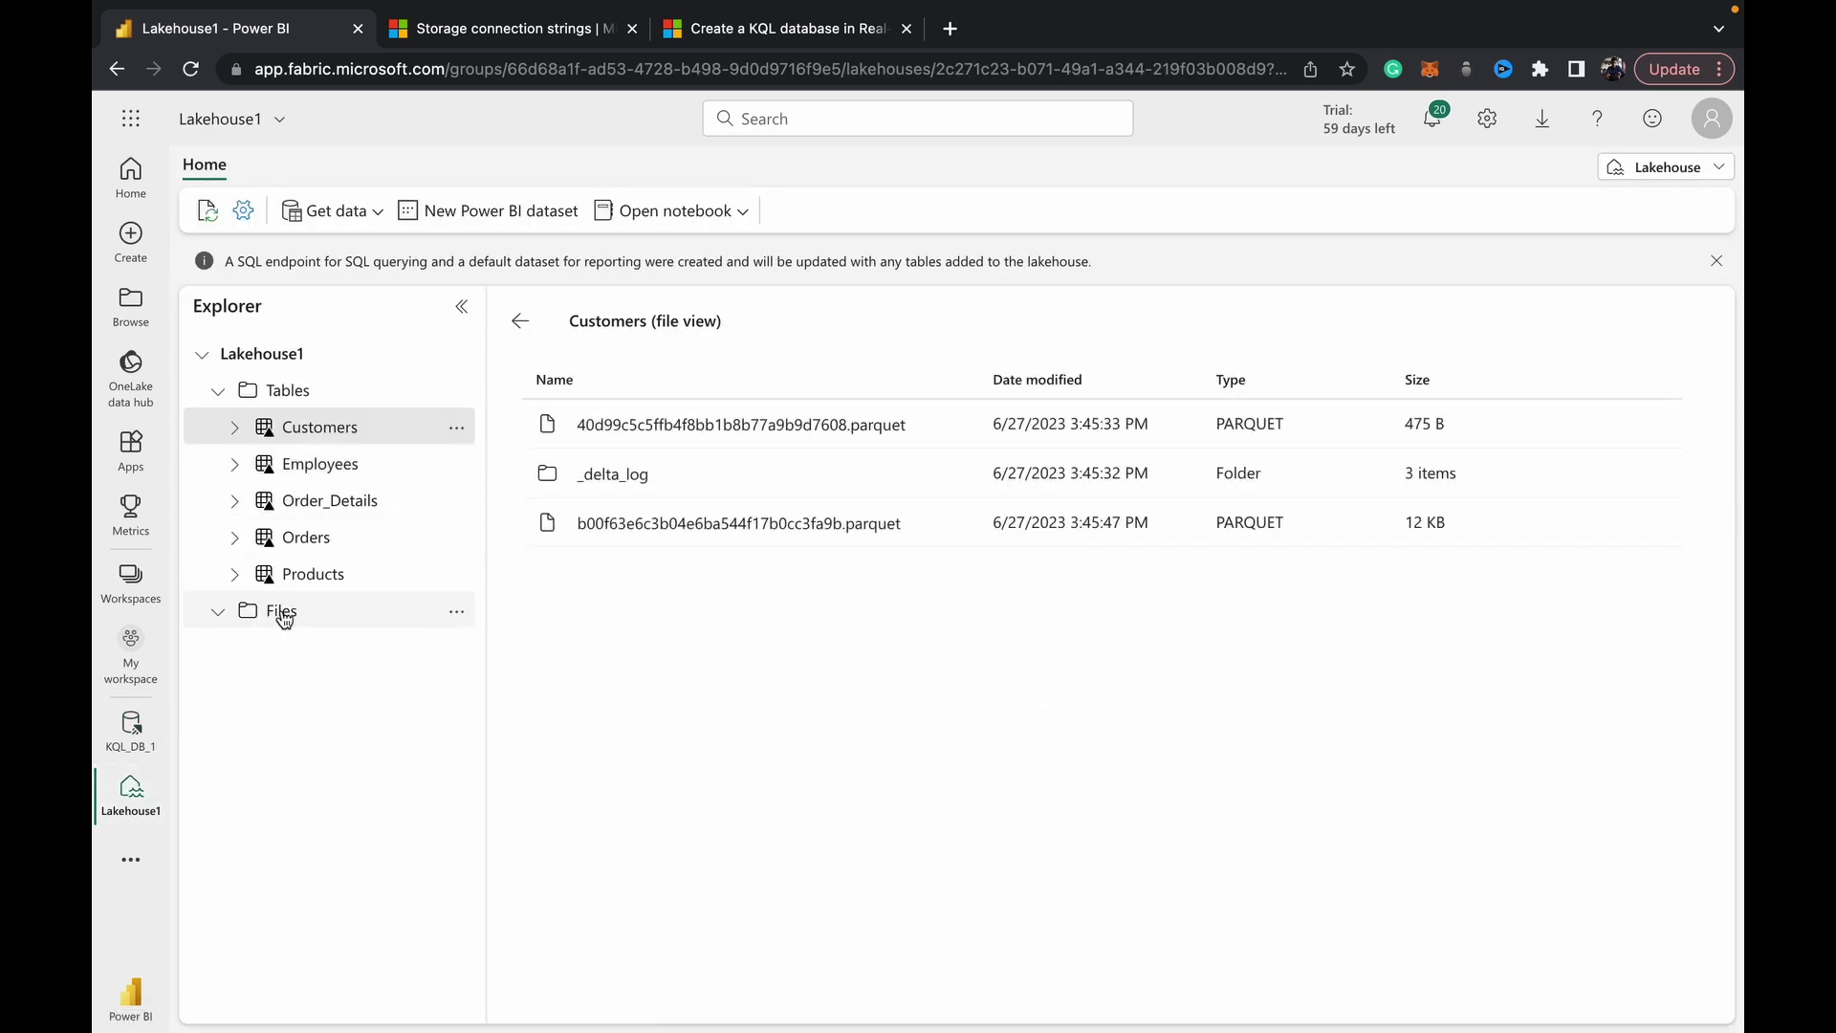
pyautogui.click(284, 617)
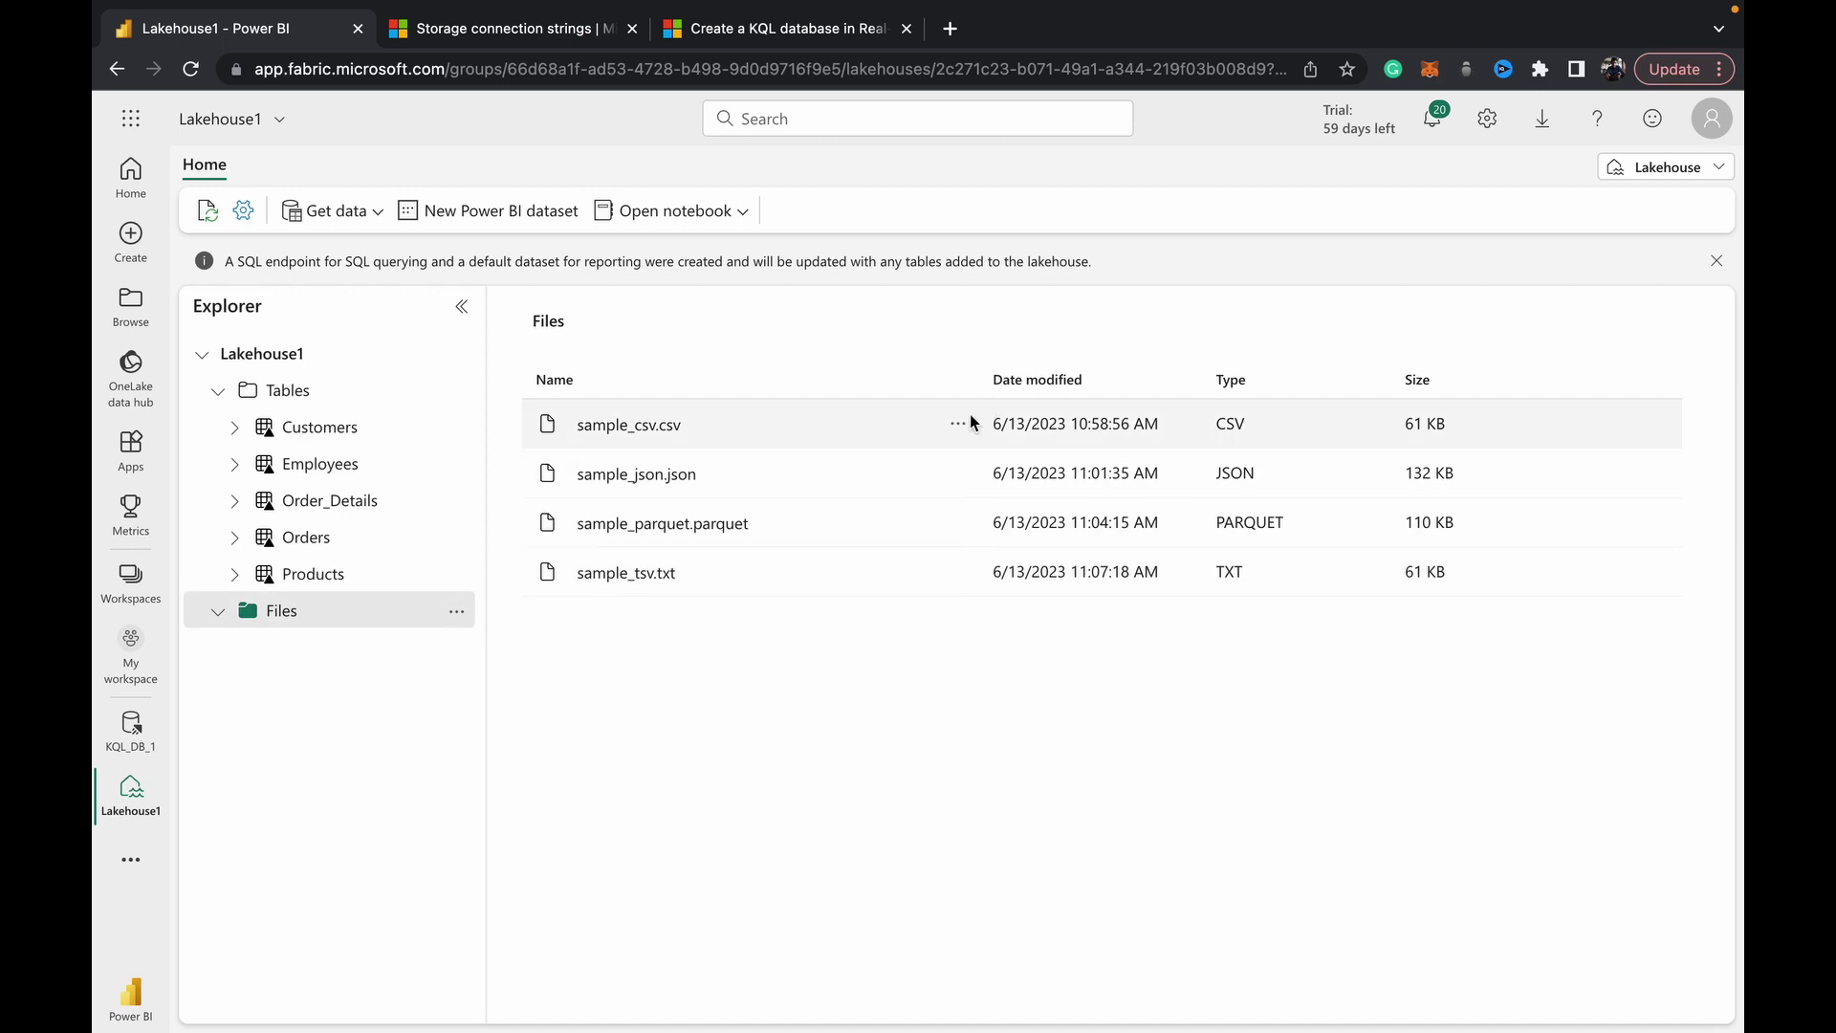
pyautogui.click(959, 423)
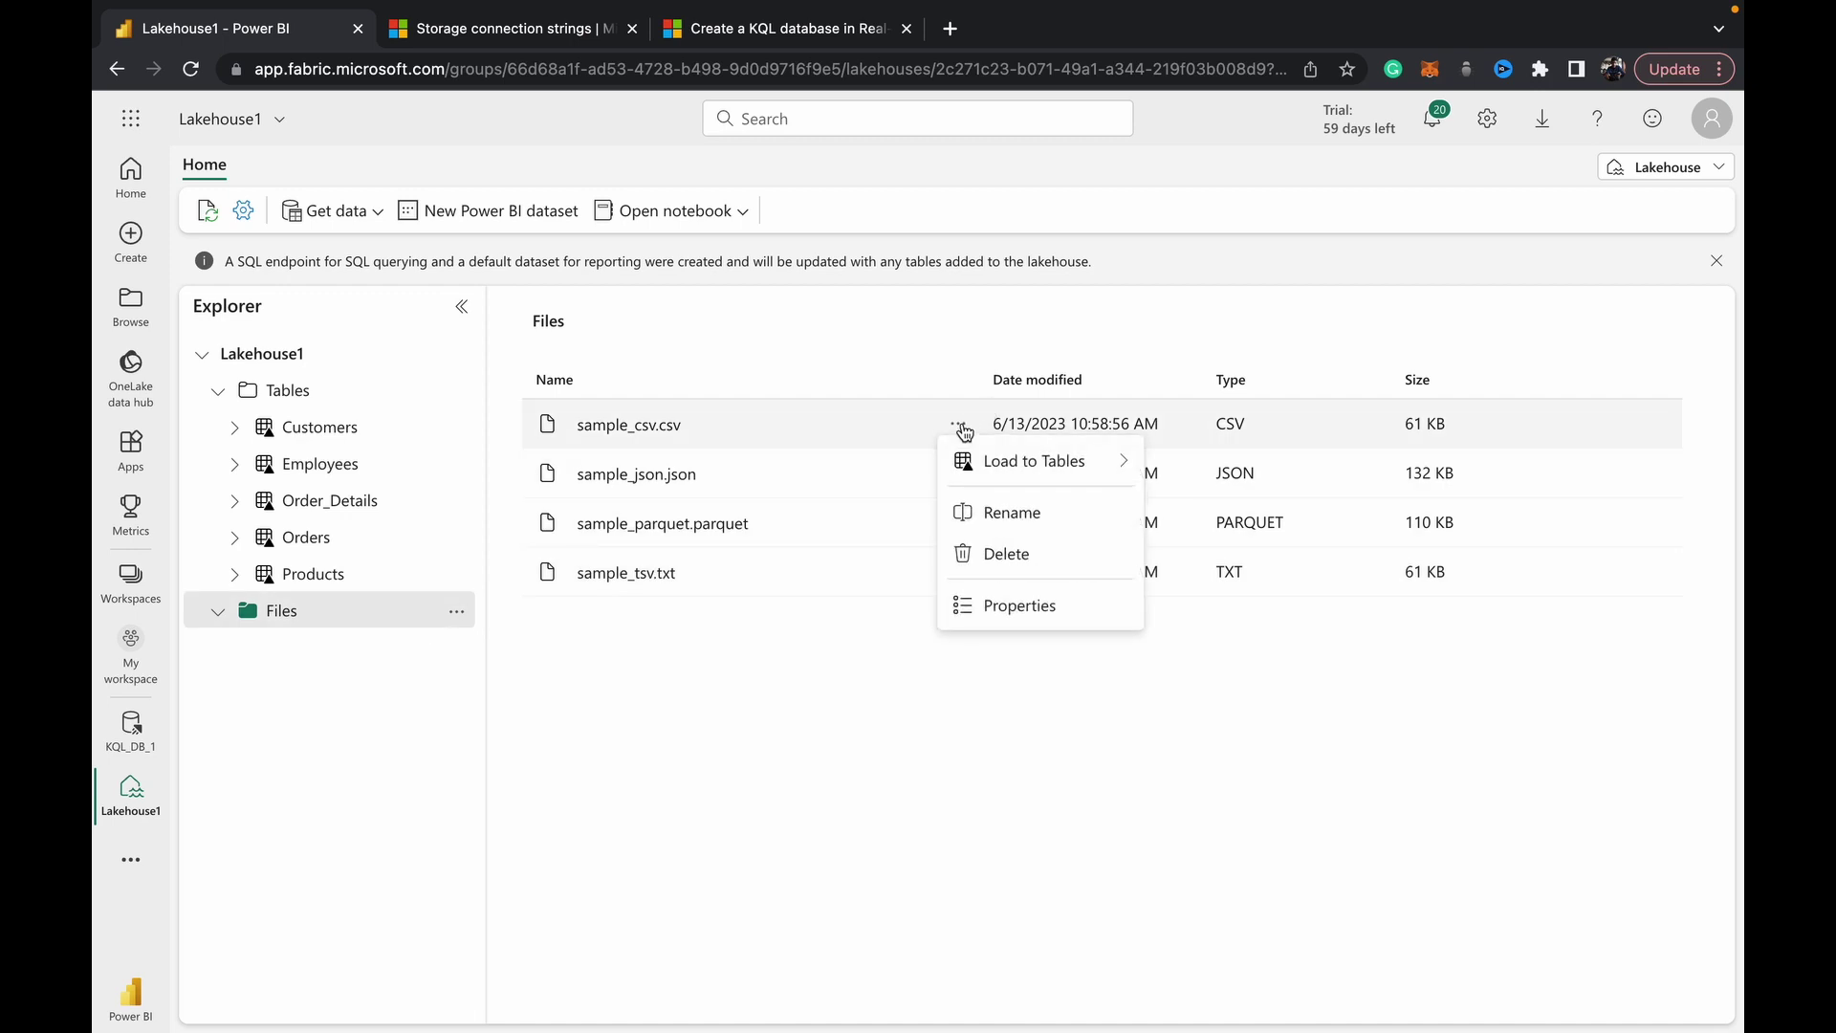
pyautogui.click(602, 746)
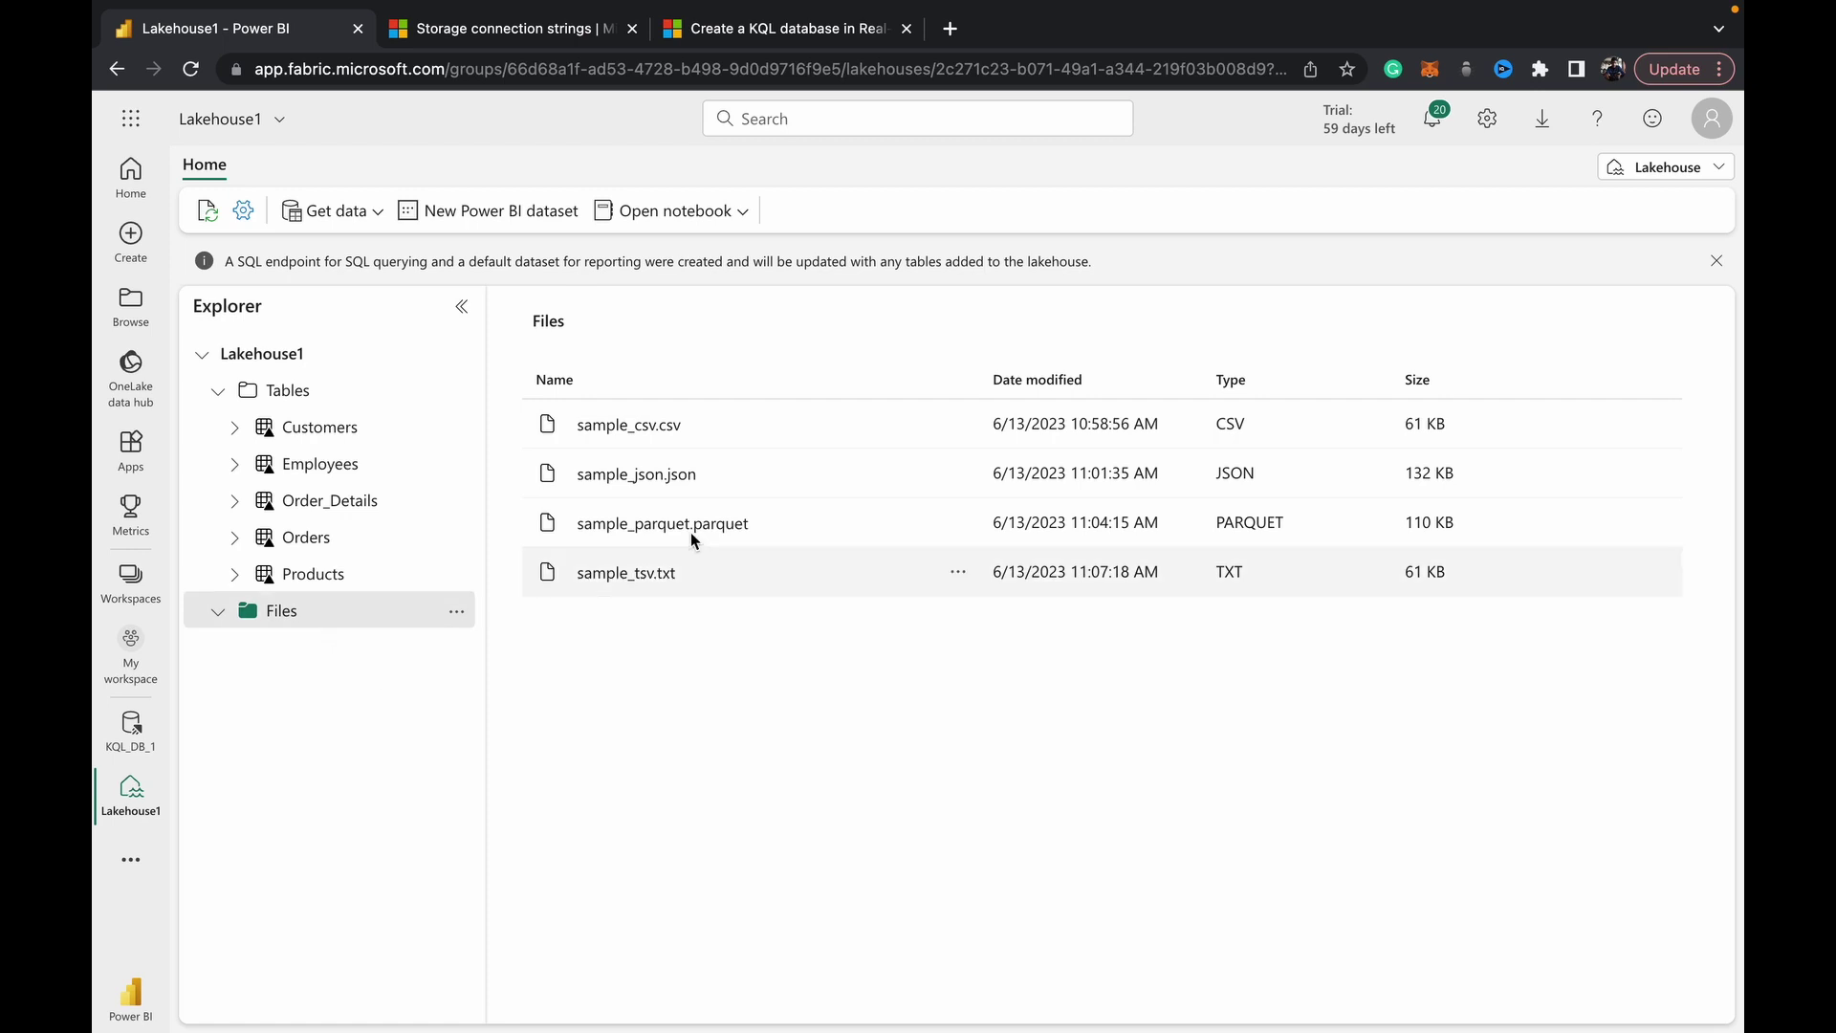
# Copy the ABFS path from sample_csv.csv's properties and return to KQL_DB_1
pyautogui.click(959, 428)
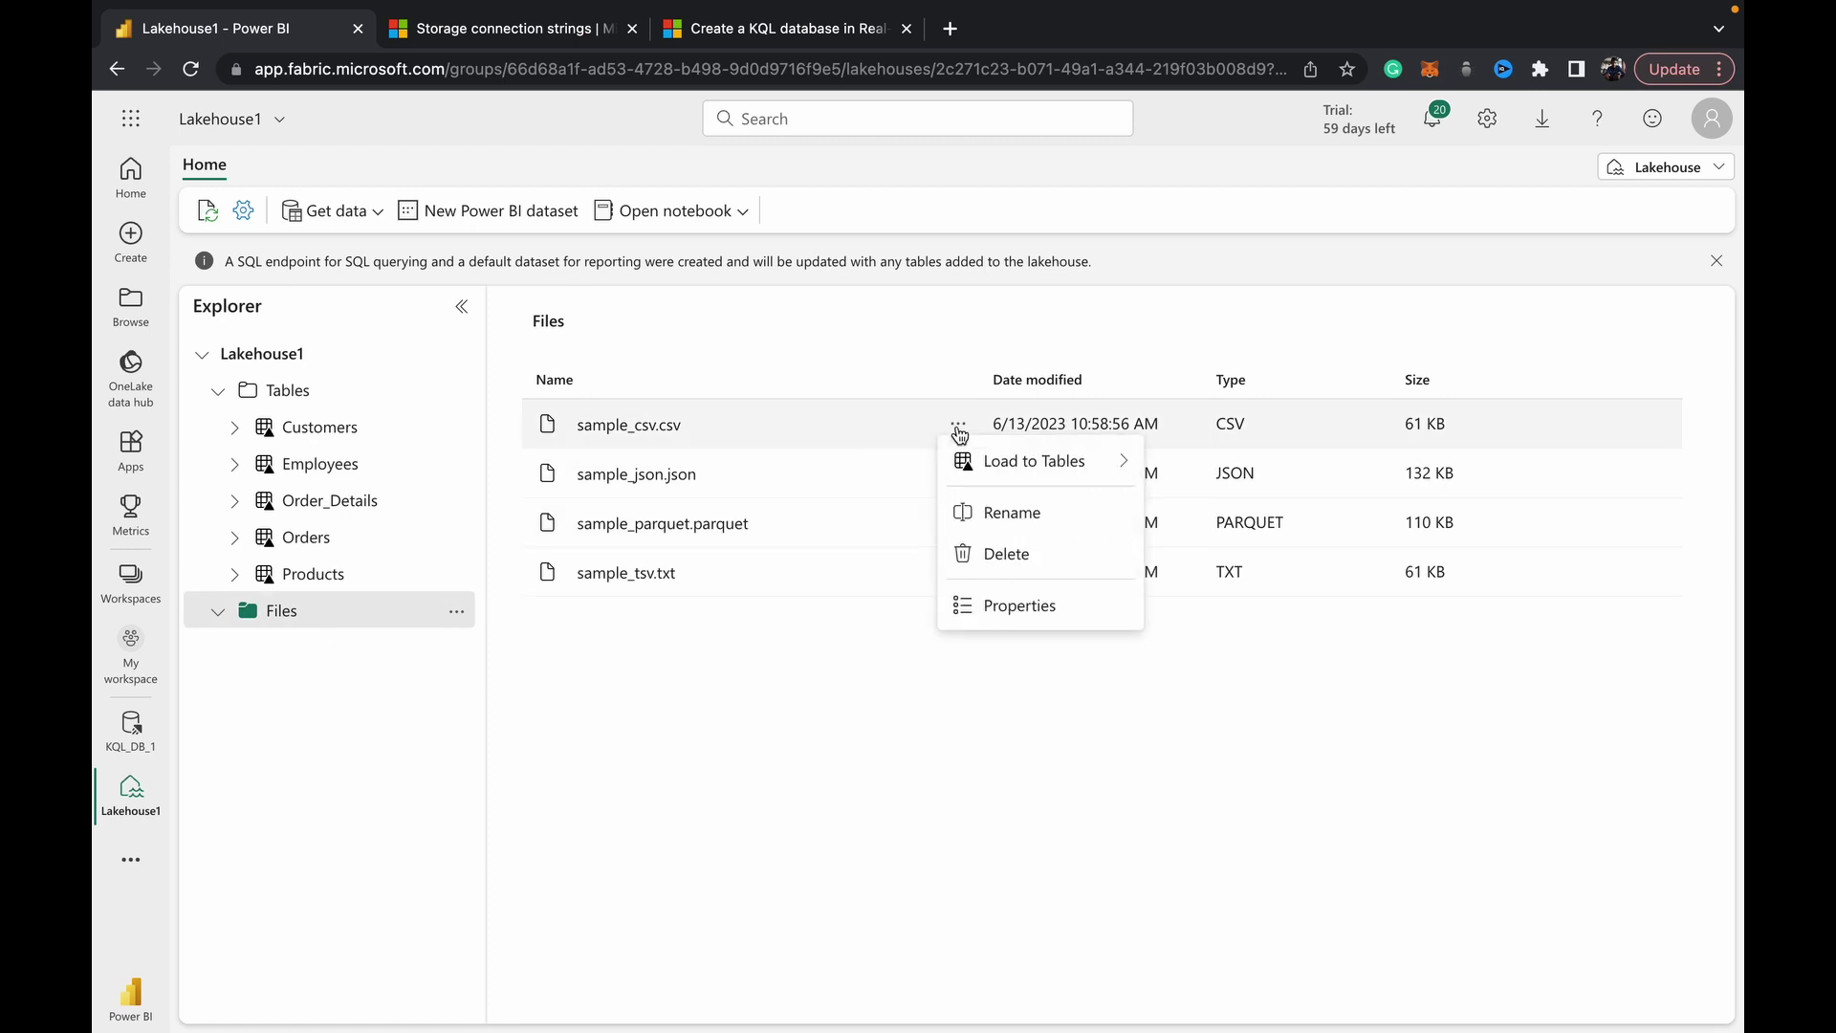
pyautogui.click(1006, 608)
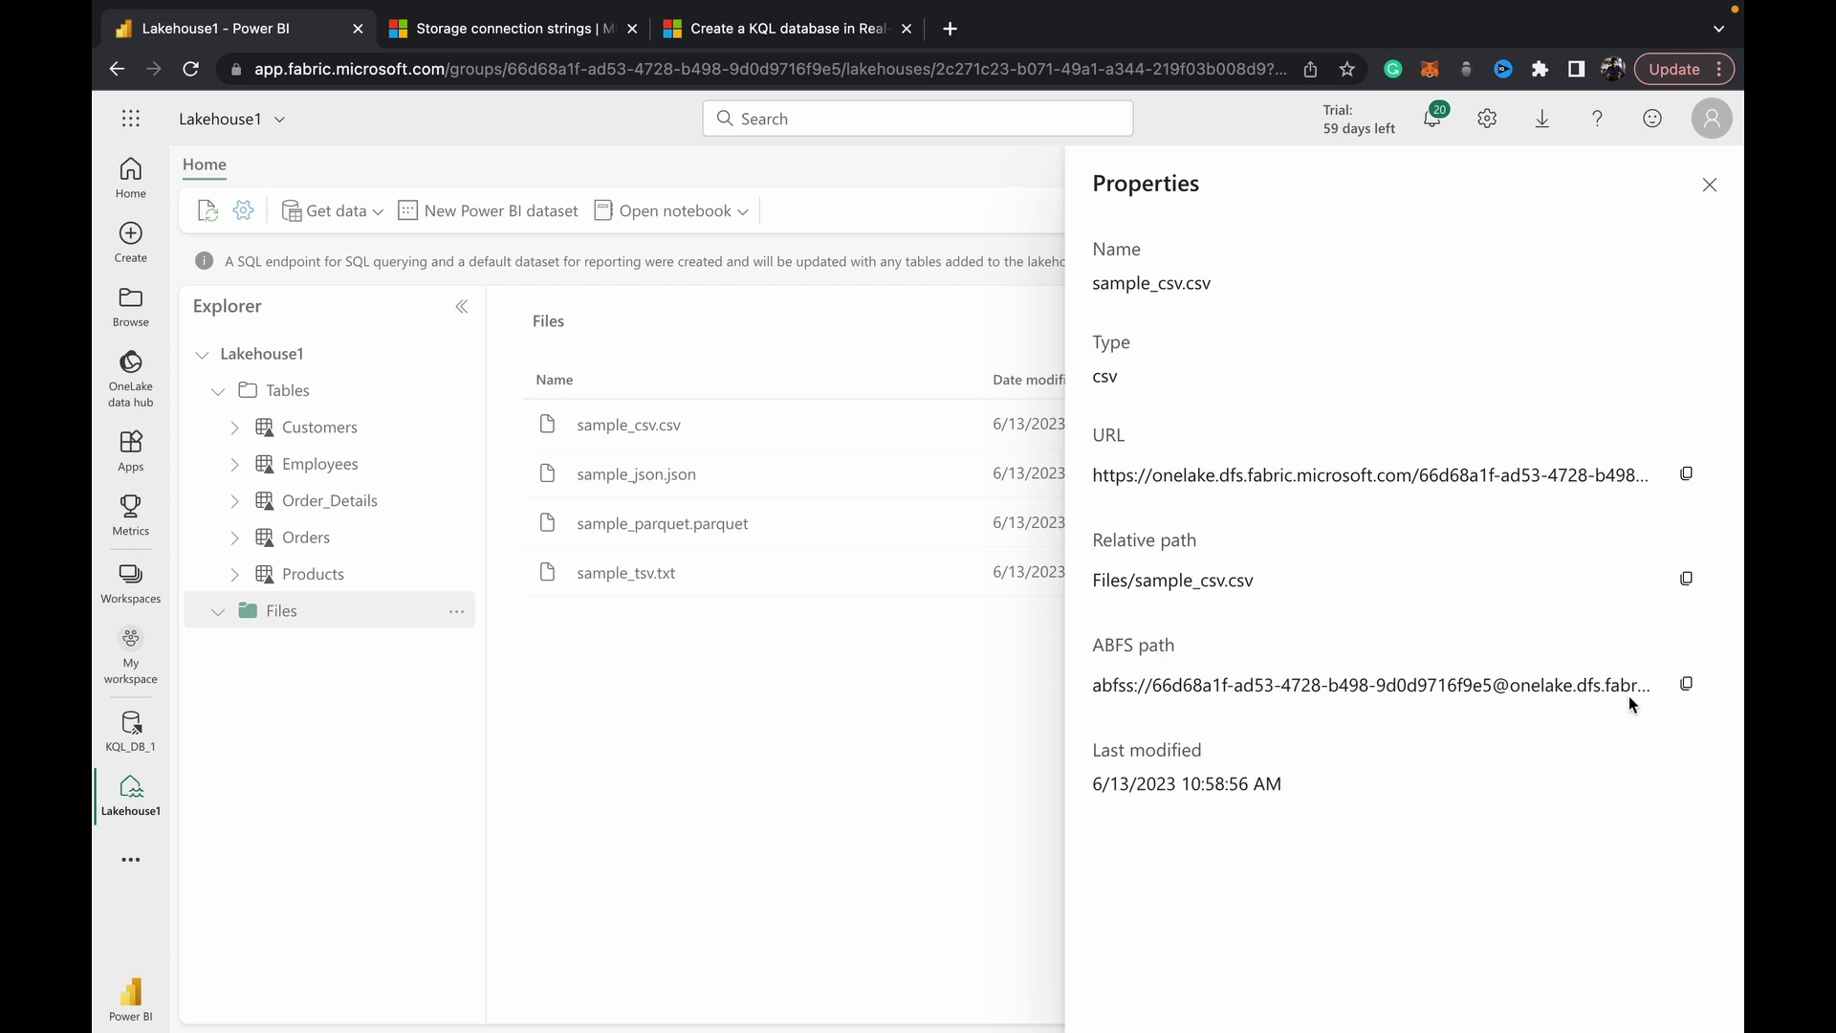
pyautogui.click(1676, 691)
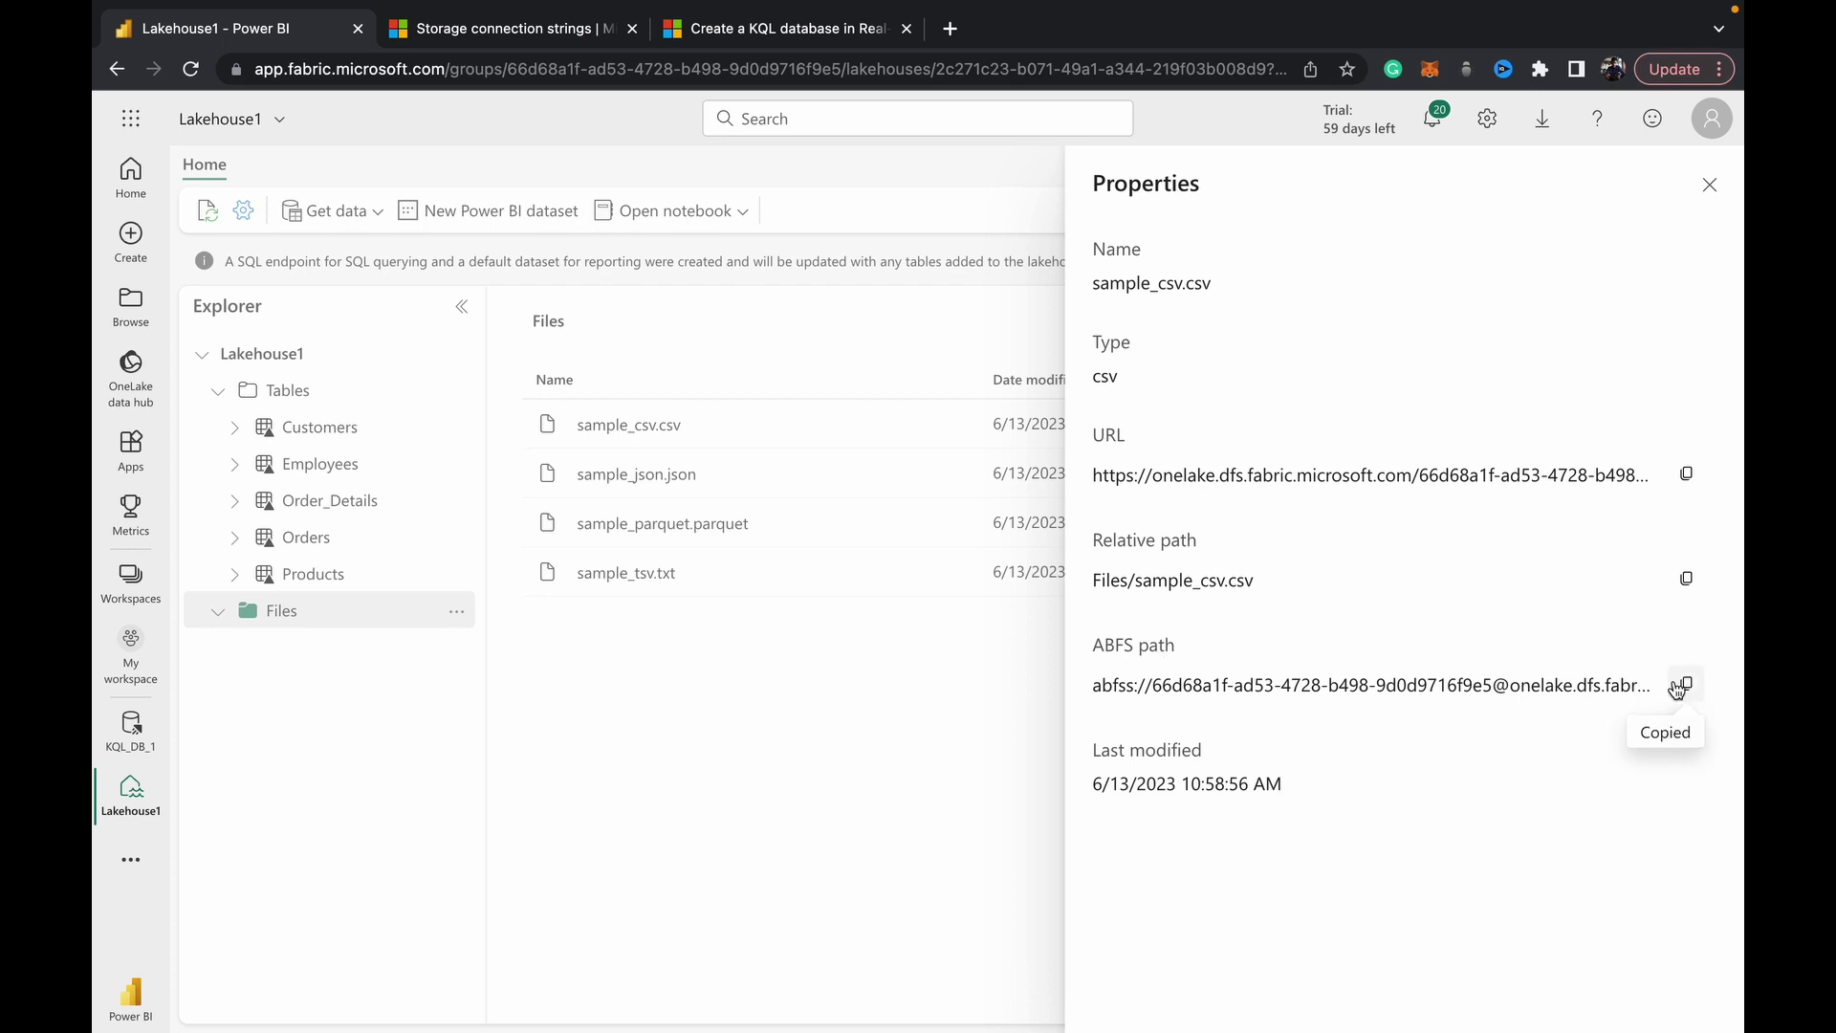
pyautogui.click(893, 702)
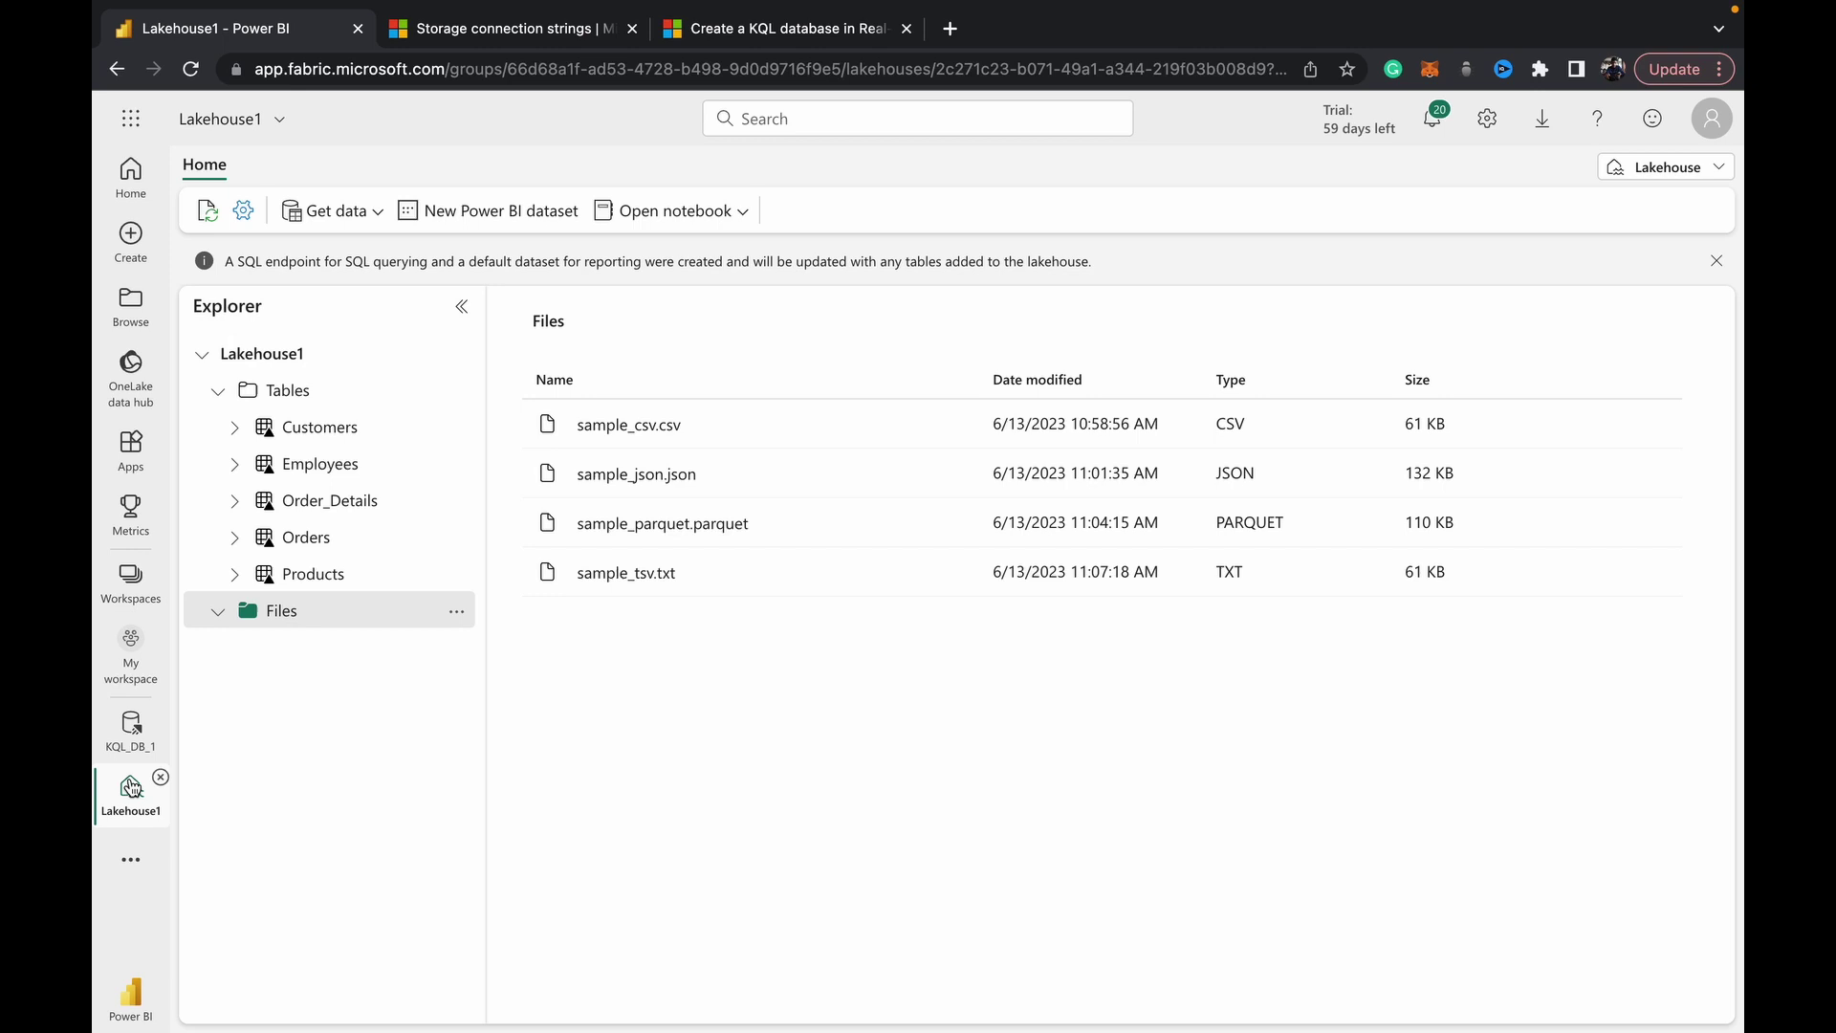
pyautogui.click(131, 729)
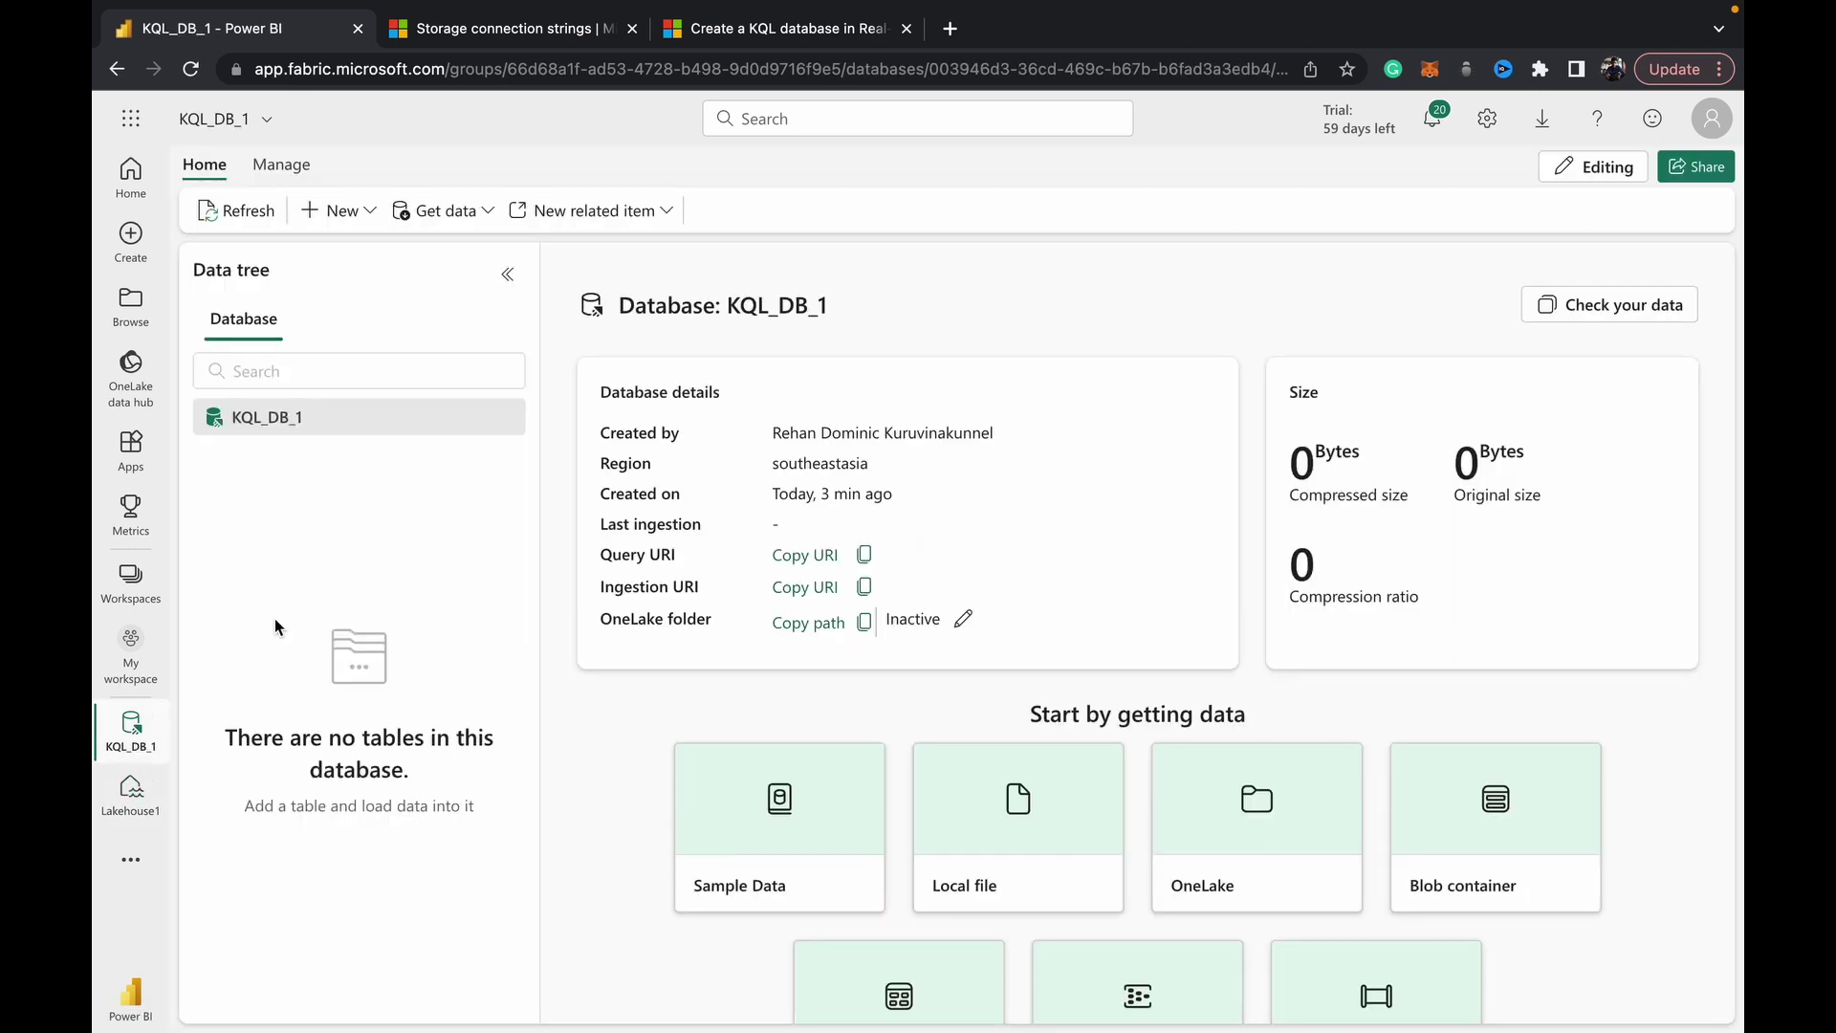
# Start a OneLake ingestion into a new table named Sample
pyautogui.click(442, 211)
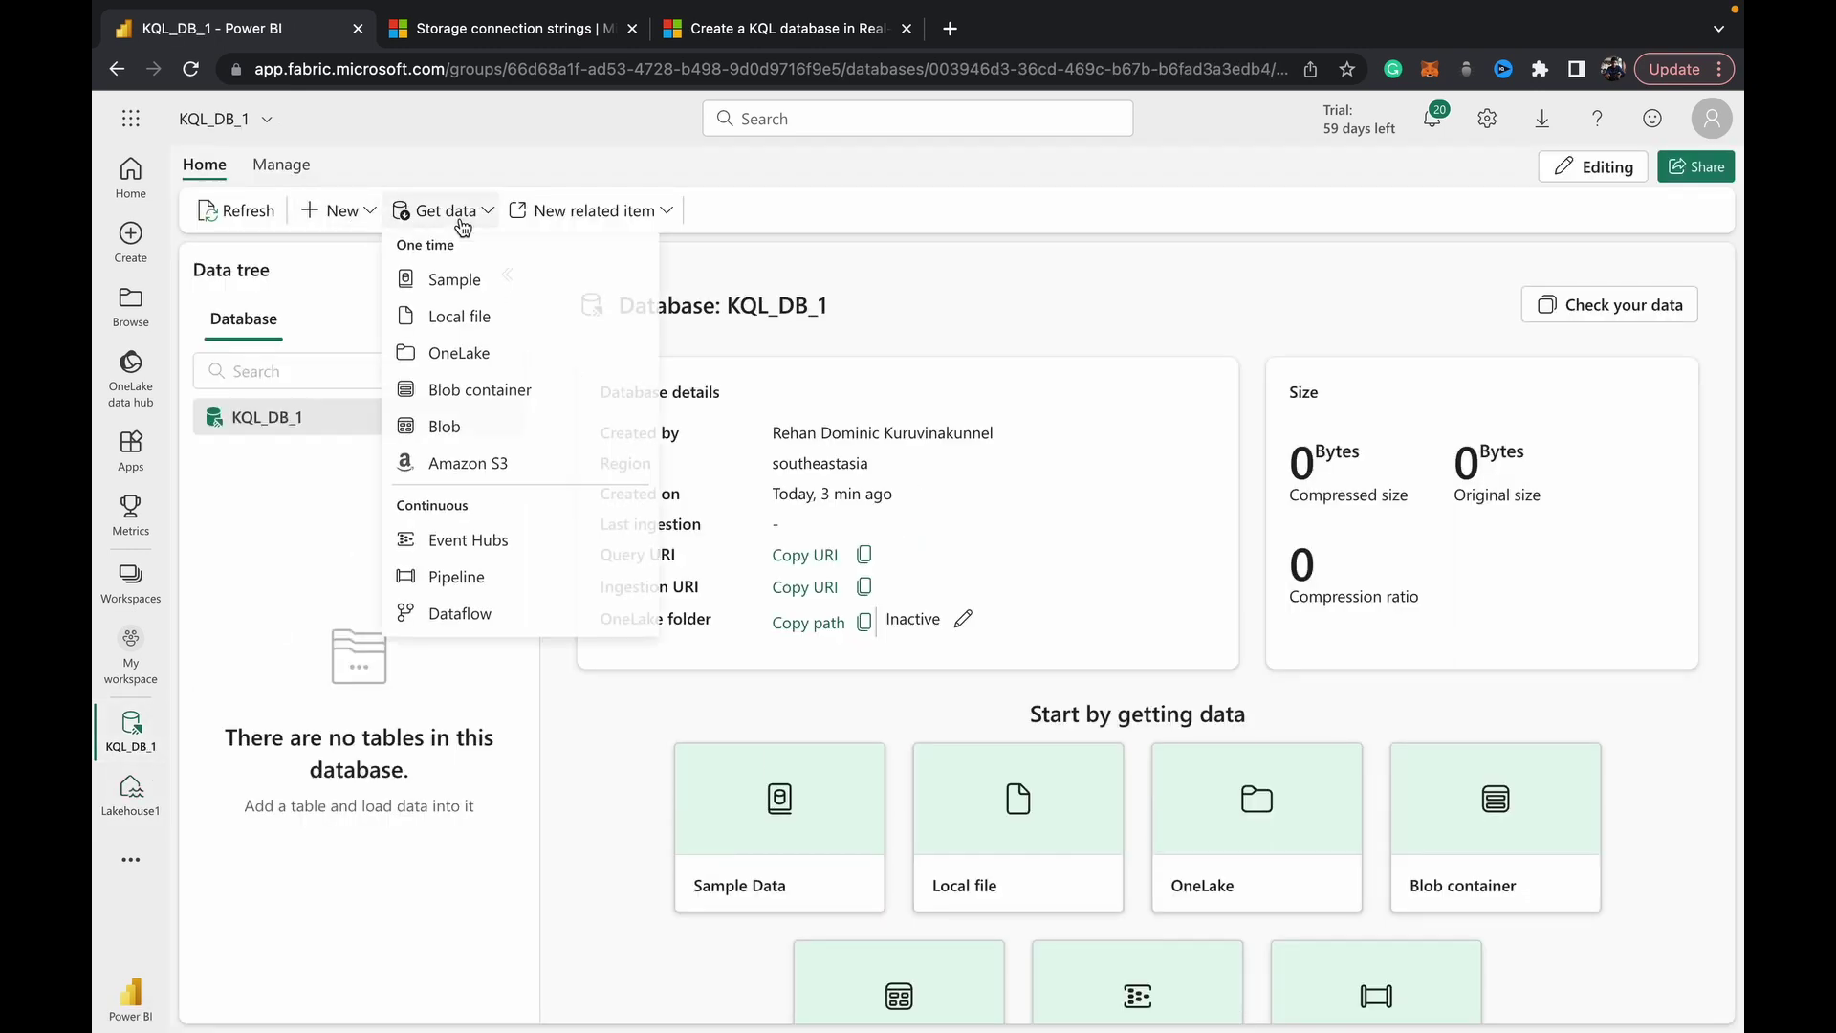
pyautogui.click(467, 359)
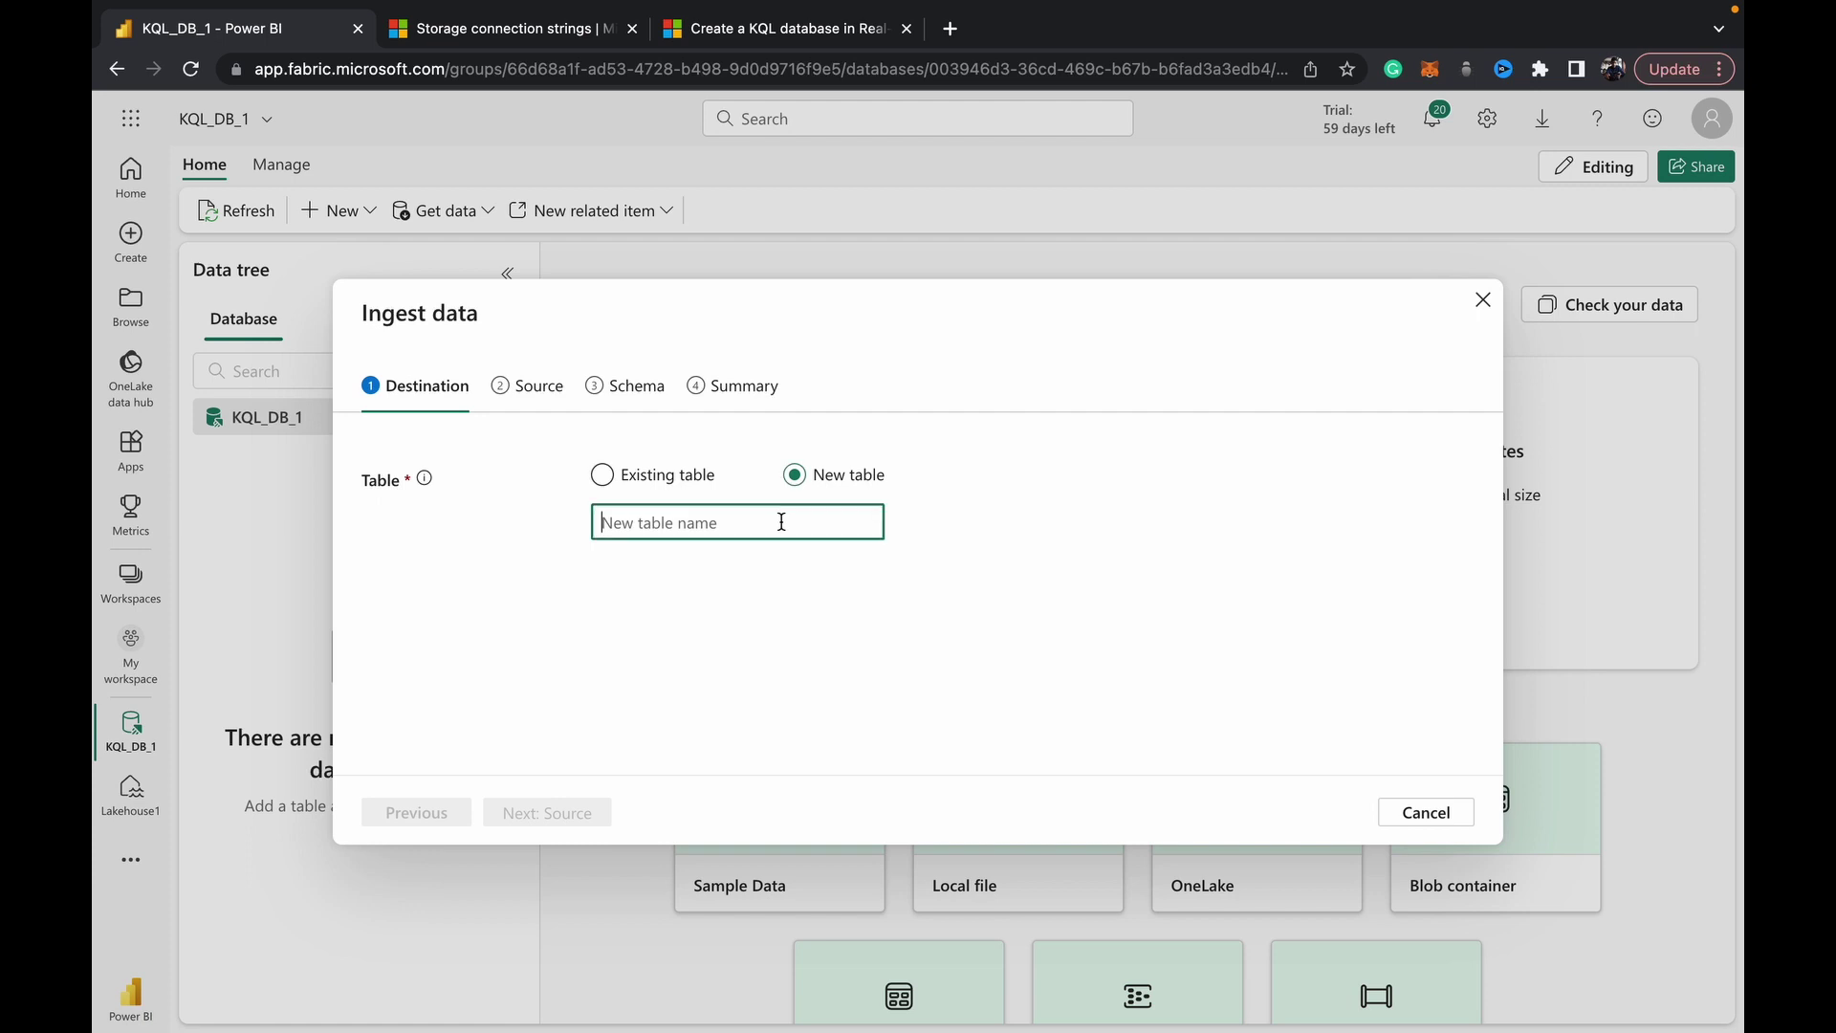
pyautogui.write('Sample')
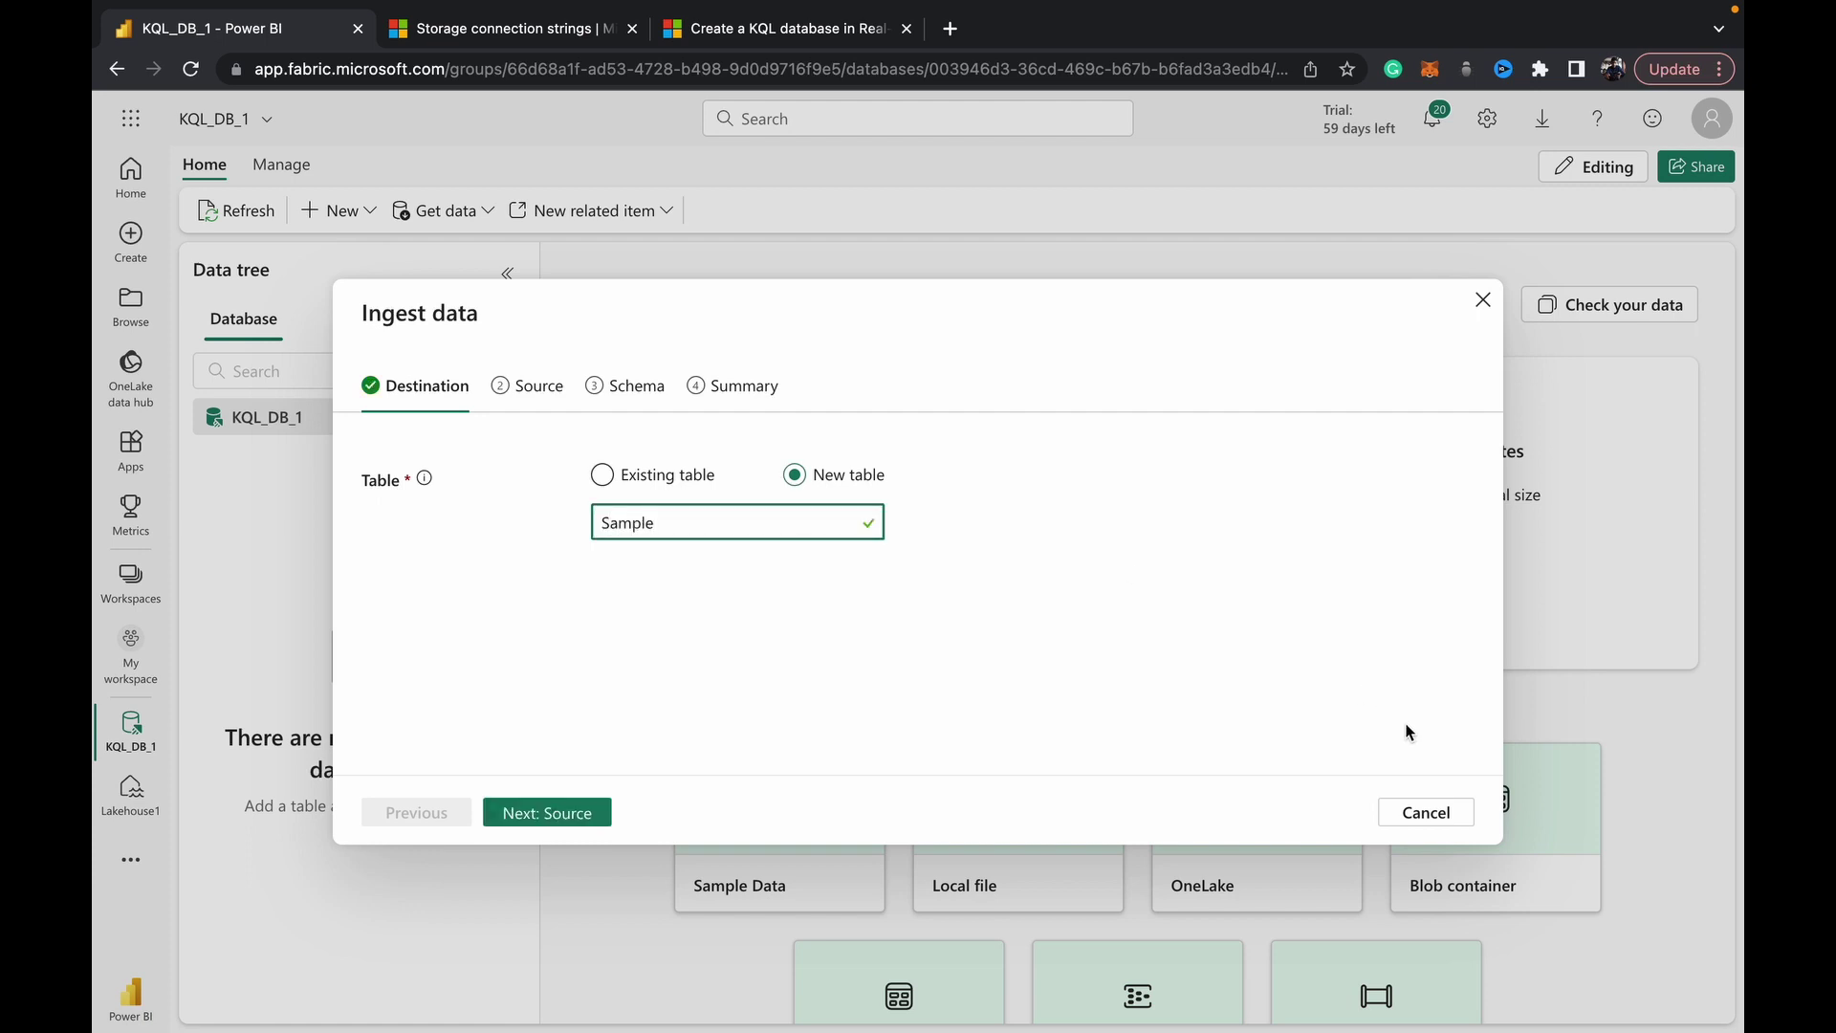
pyautogui.click(587, 814)
# Paste sample_csv.csv's ABFS path as the OneLake file and continue to the schema
pyautogui.click(716, 537)
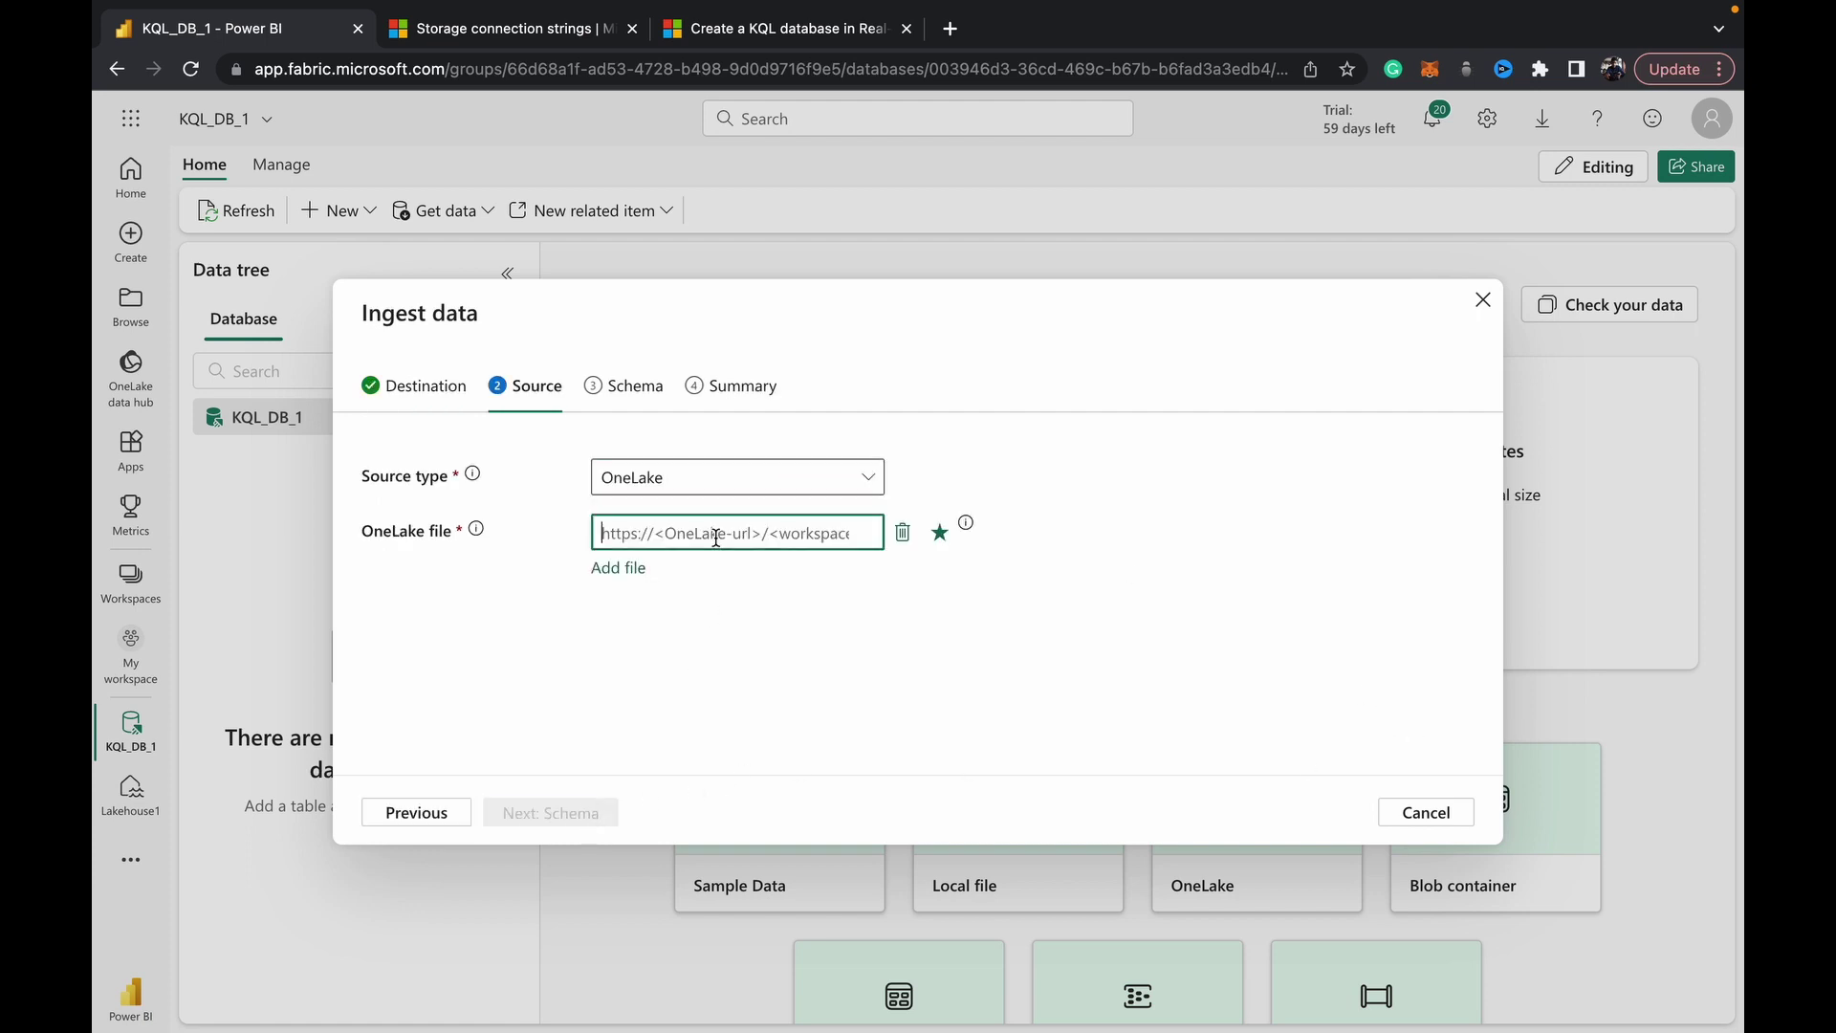
pyautogui.hotkey('ctrl', 'v')
pyautogui.click(719, 627)
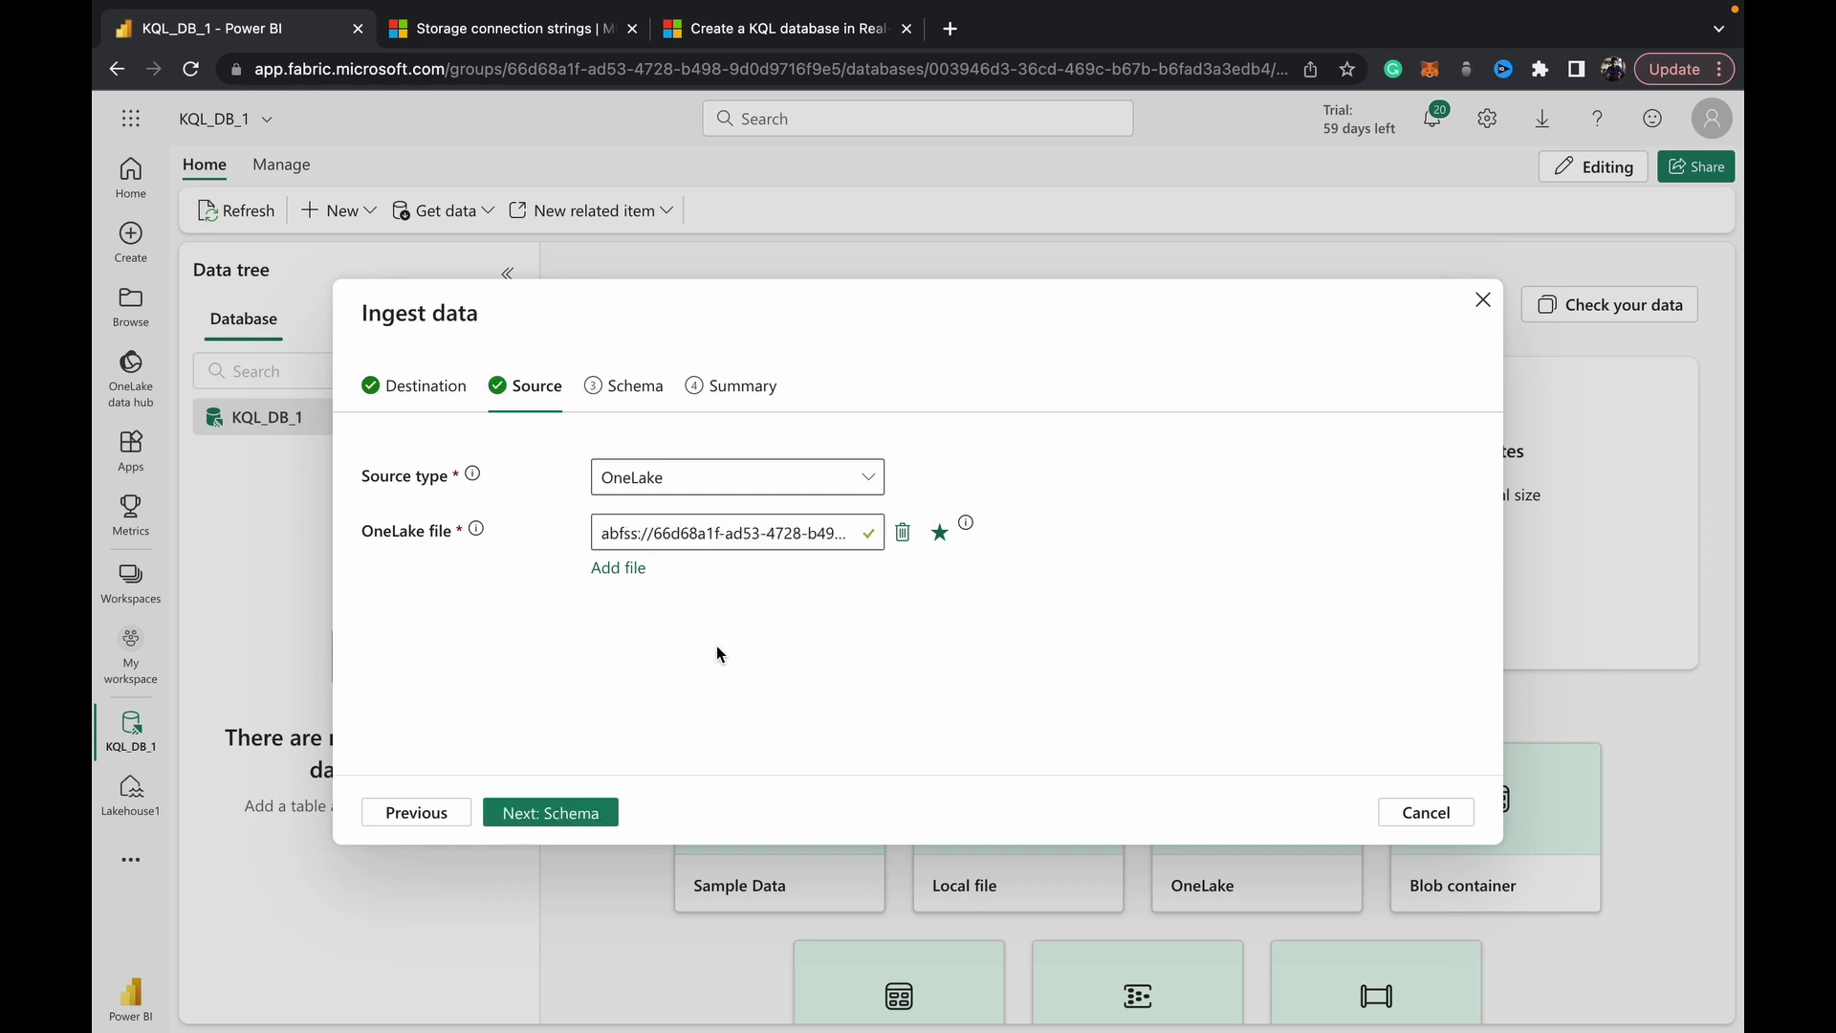
pyautogui.click(567, 814)
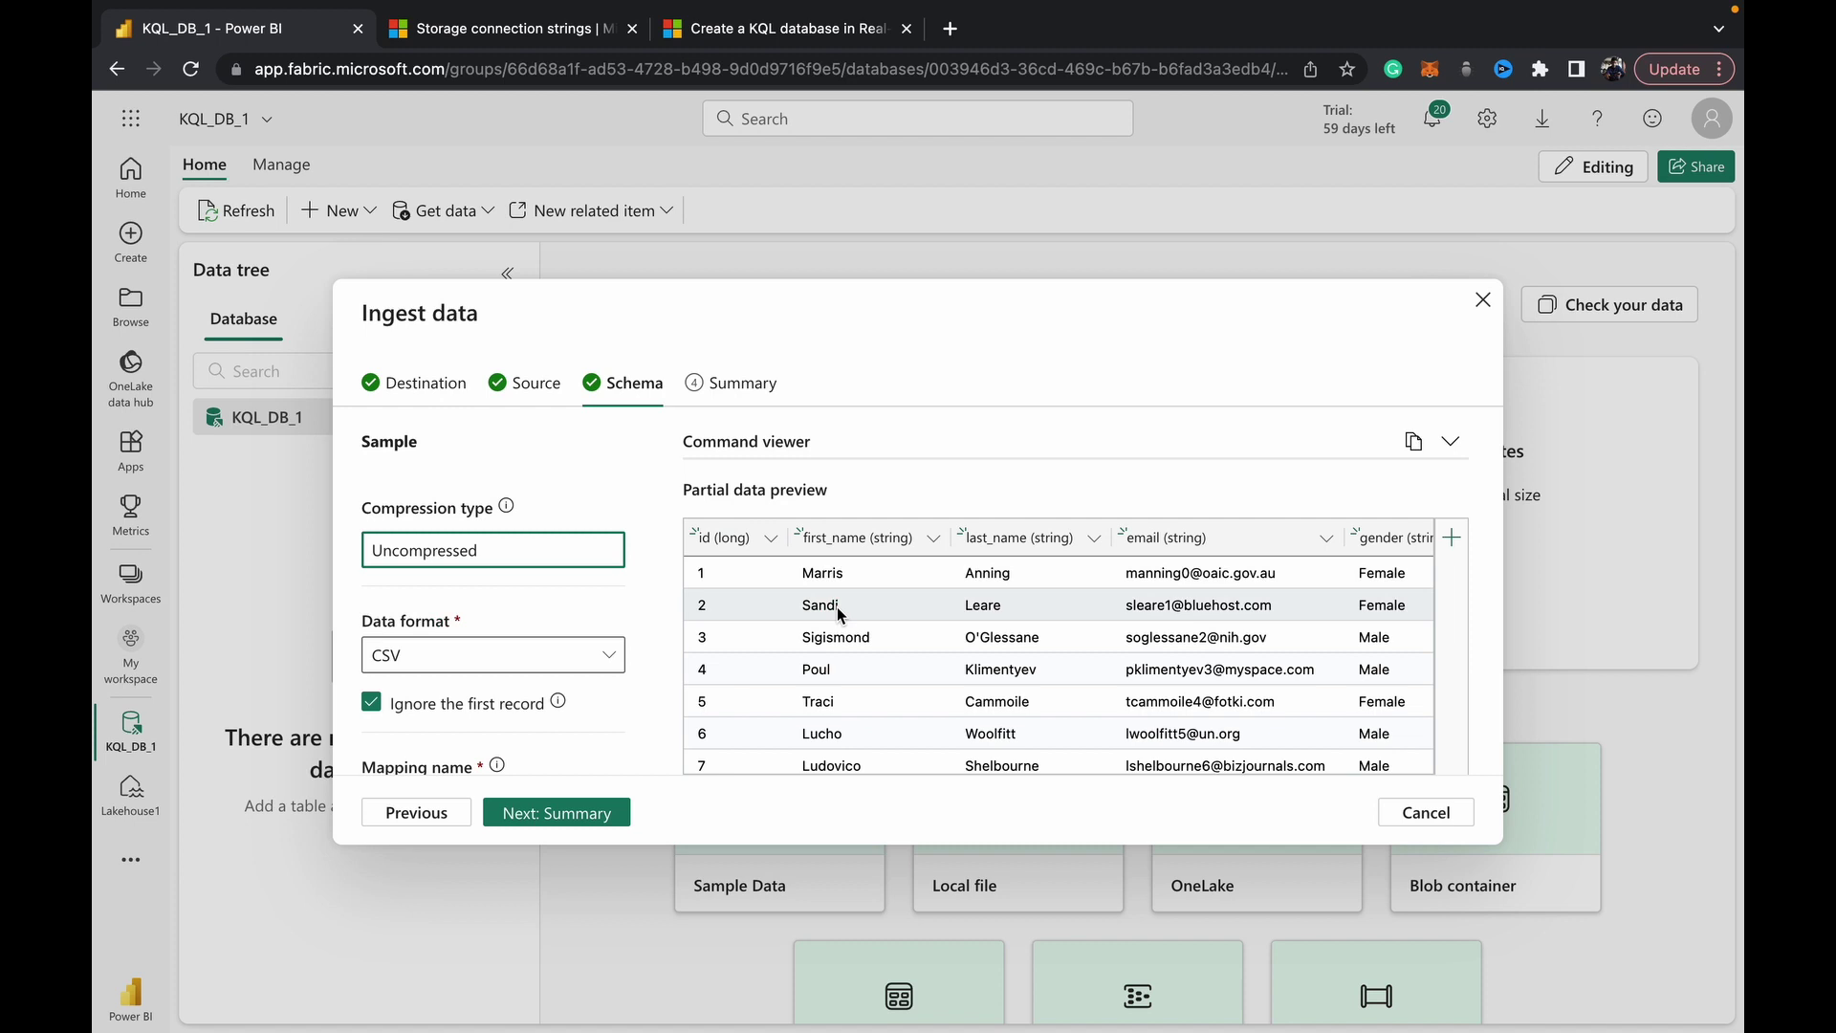
pyautogui.click(767, 540)
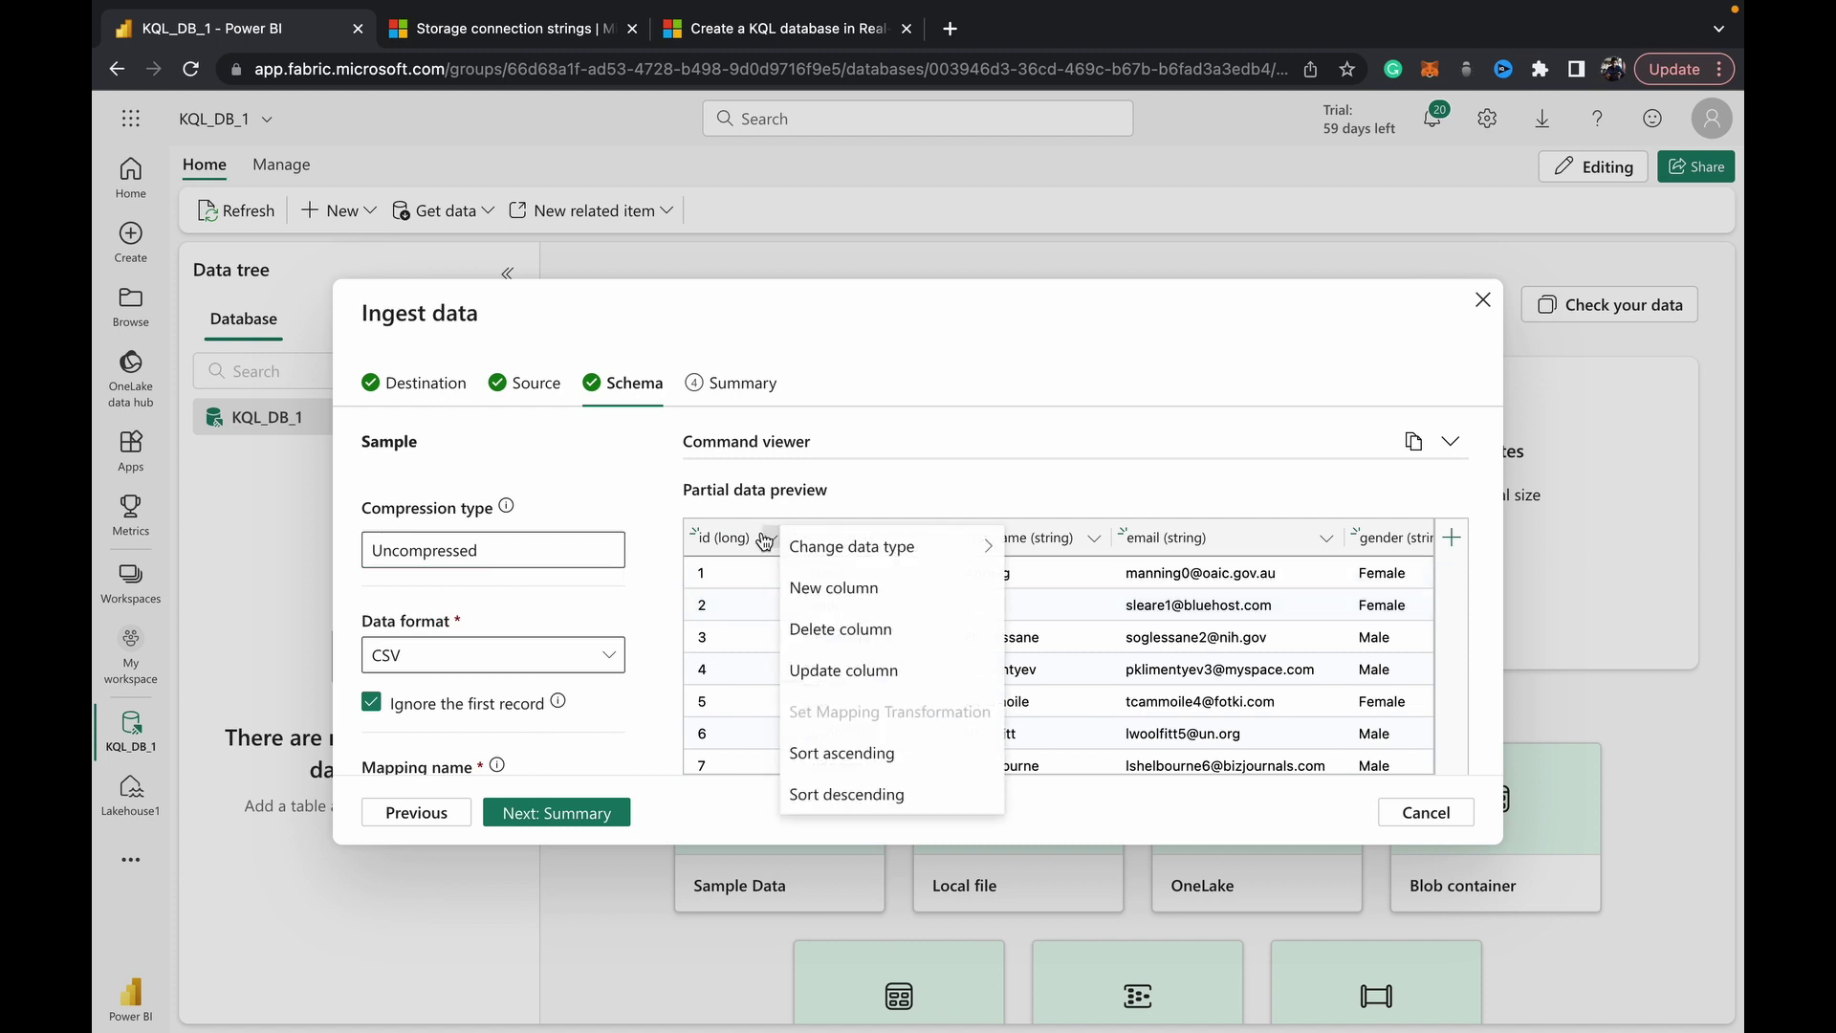
pyautogui.click(766, 541)
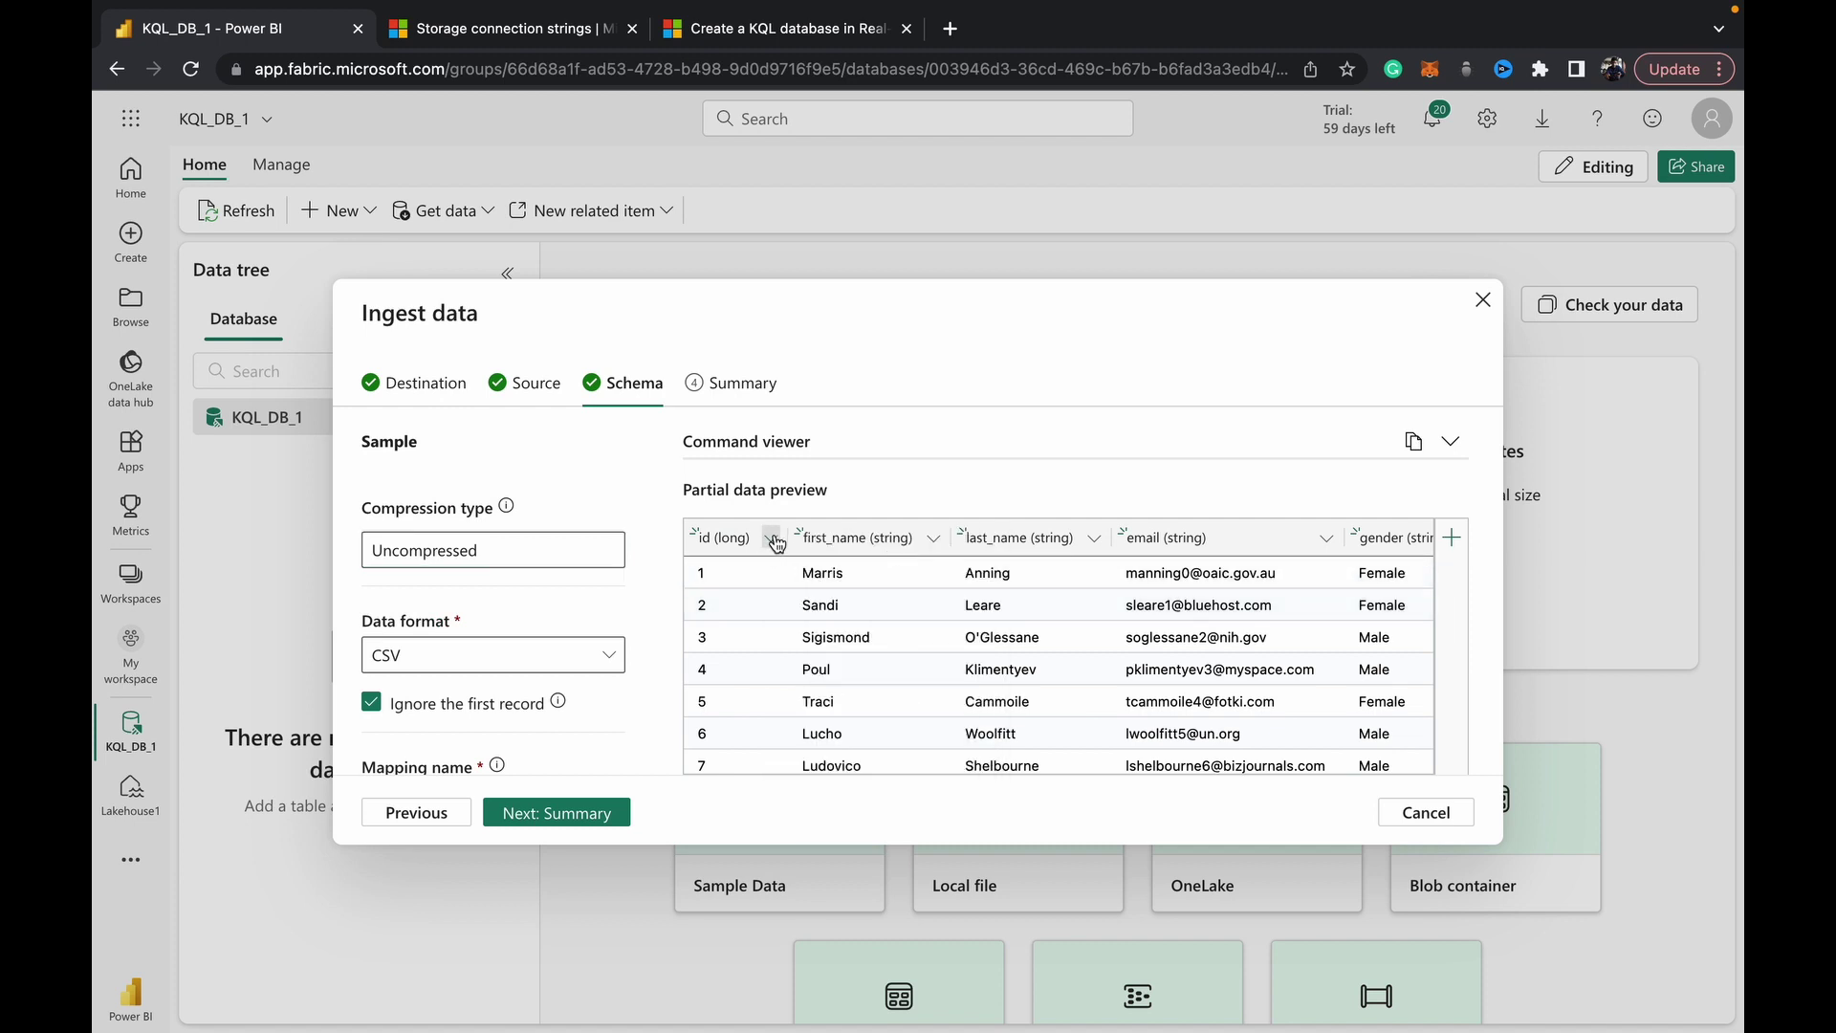
pyautogui.click(766, 540)
pyautogui.click(901, 452)
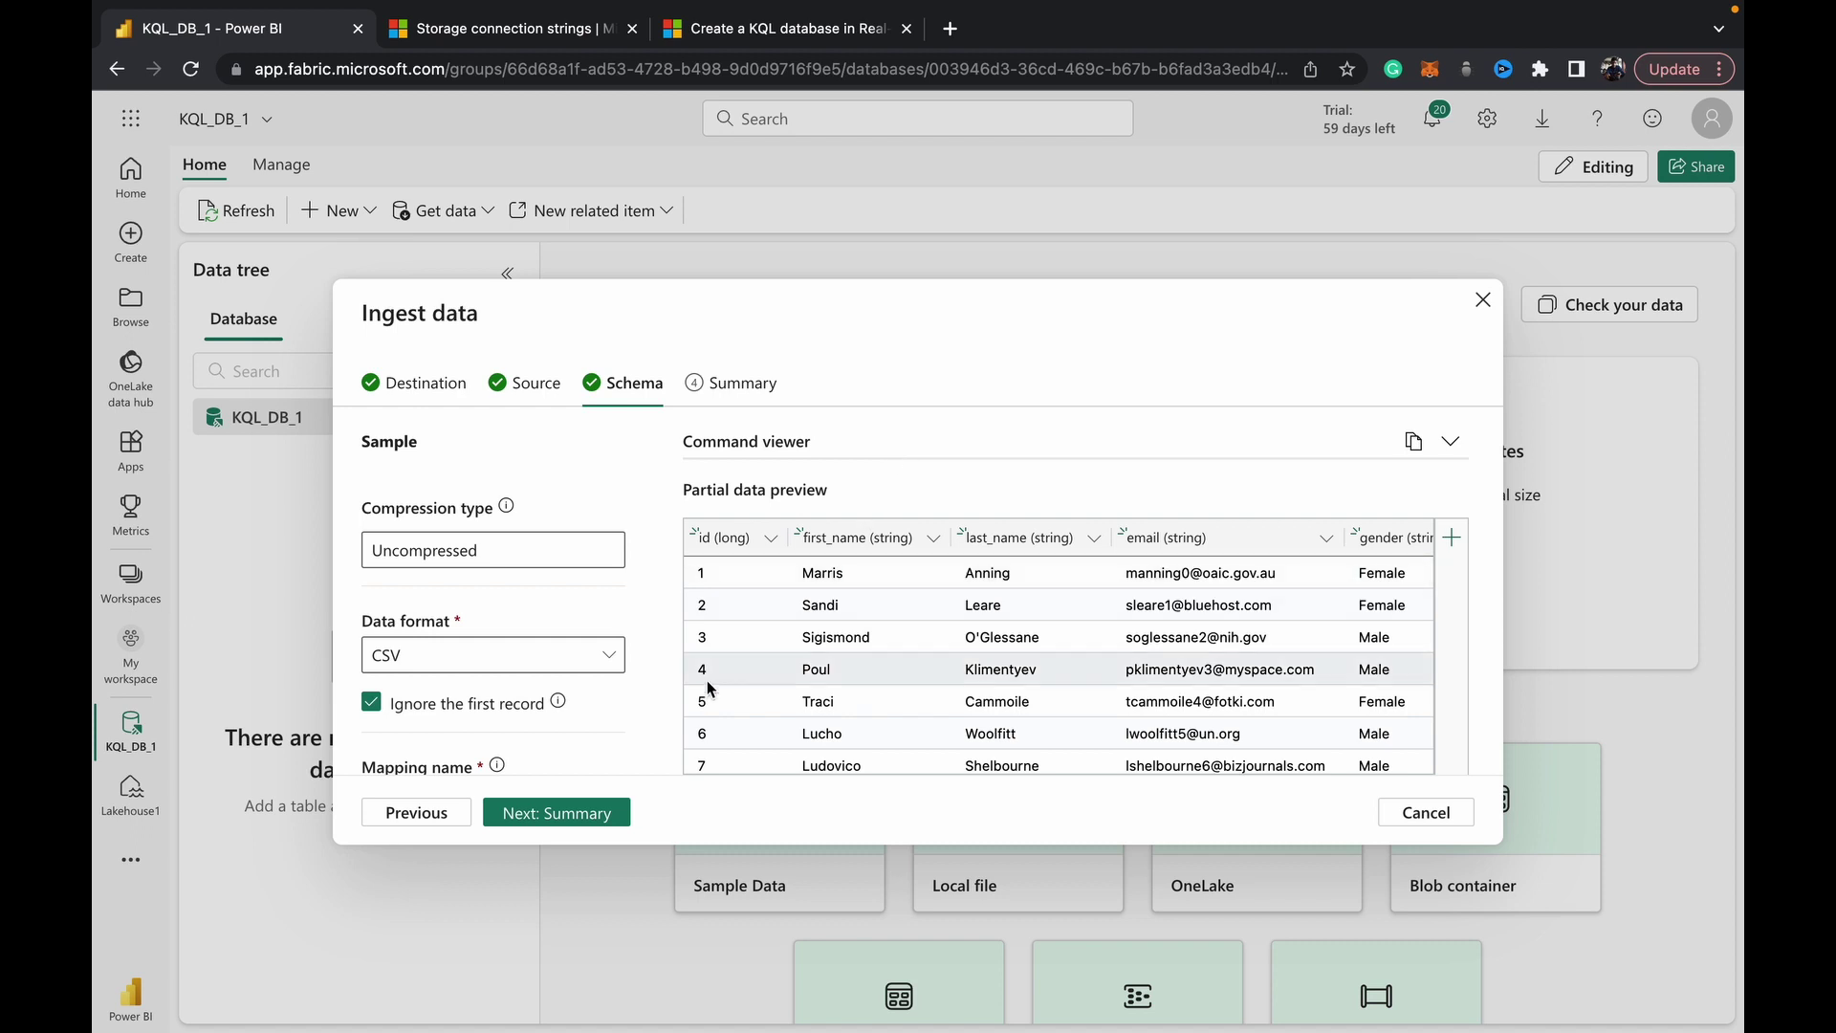
pyautogui.scroll(-5, 707, 680)
pyautogui.scroll(5, 707, 680)
pyautogui.hscroll(1, 708, 680)
pyautogui.hscroll(3, 707, 680)
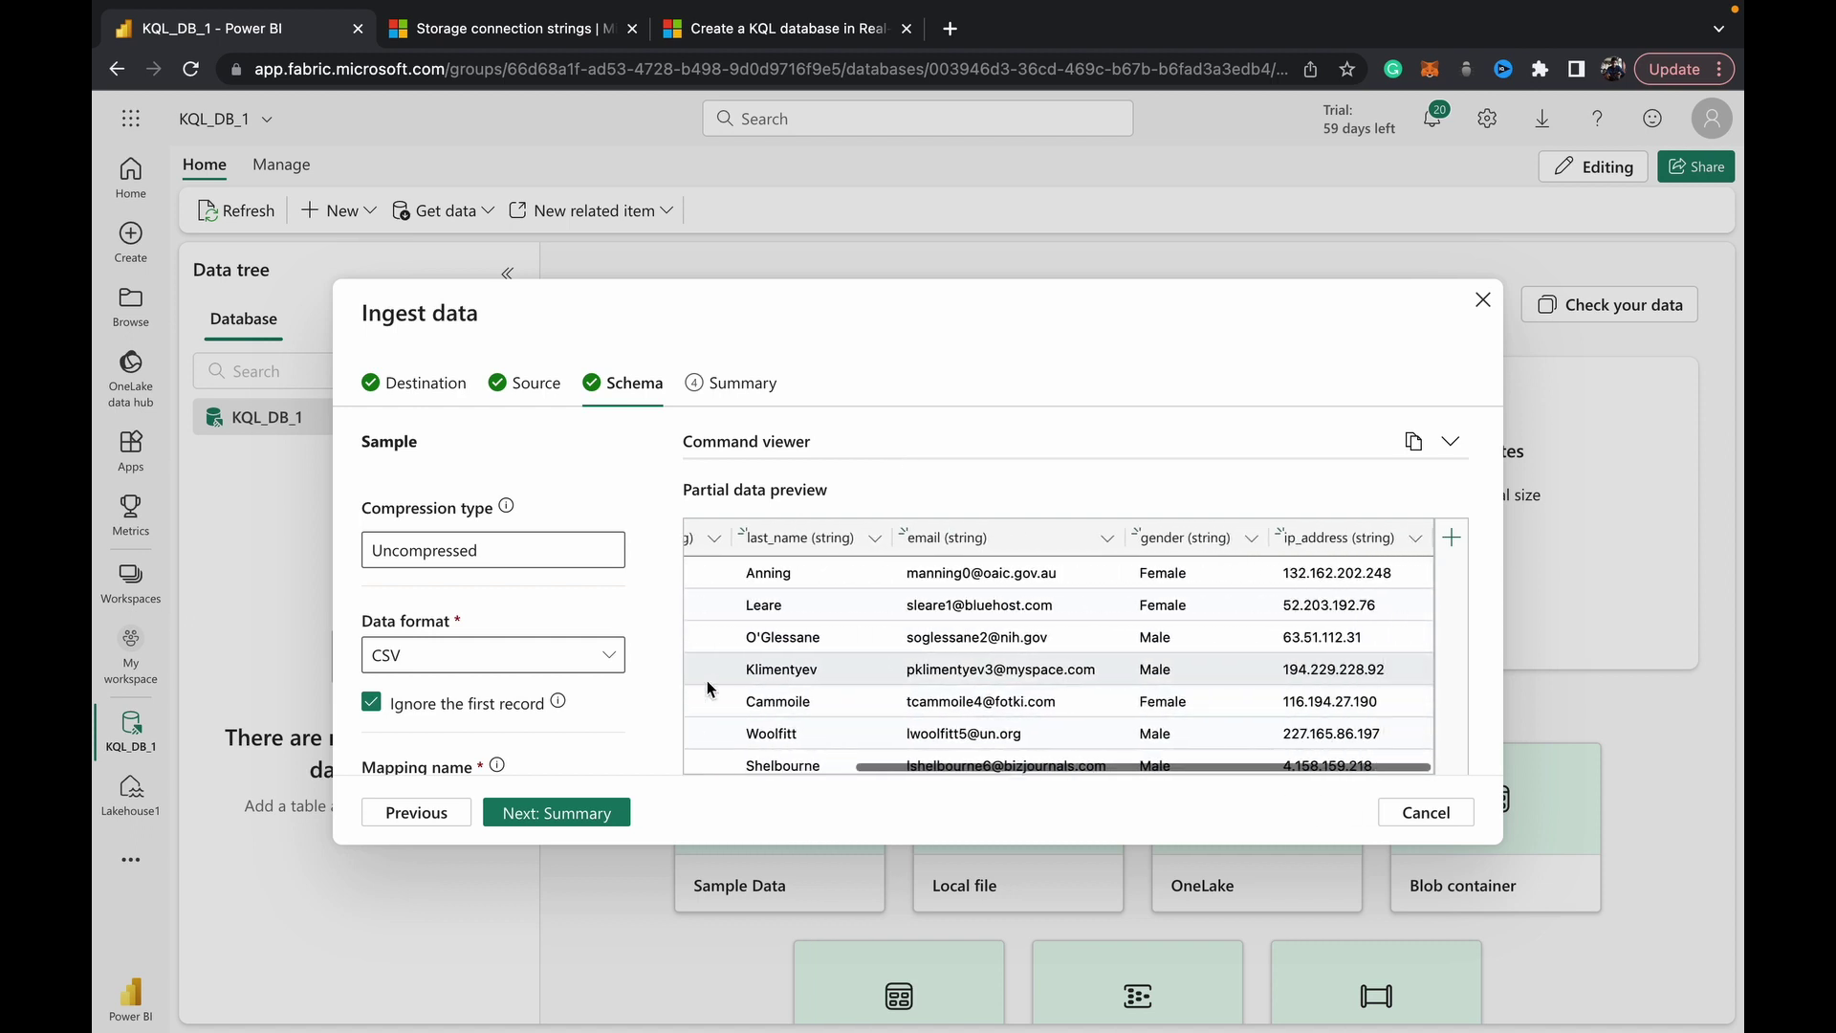
pyautogui.hscroll(-4, 708, 680)
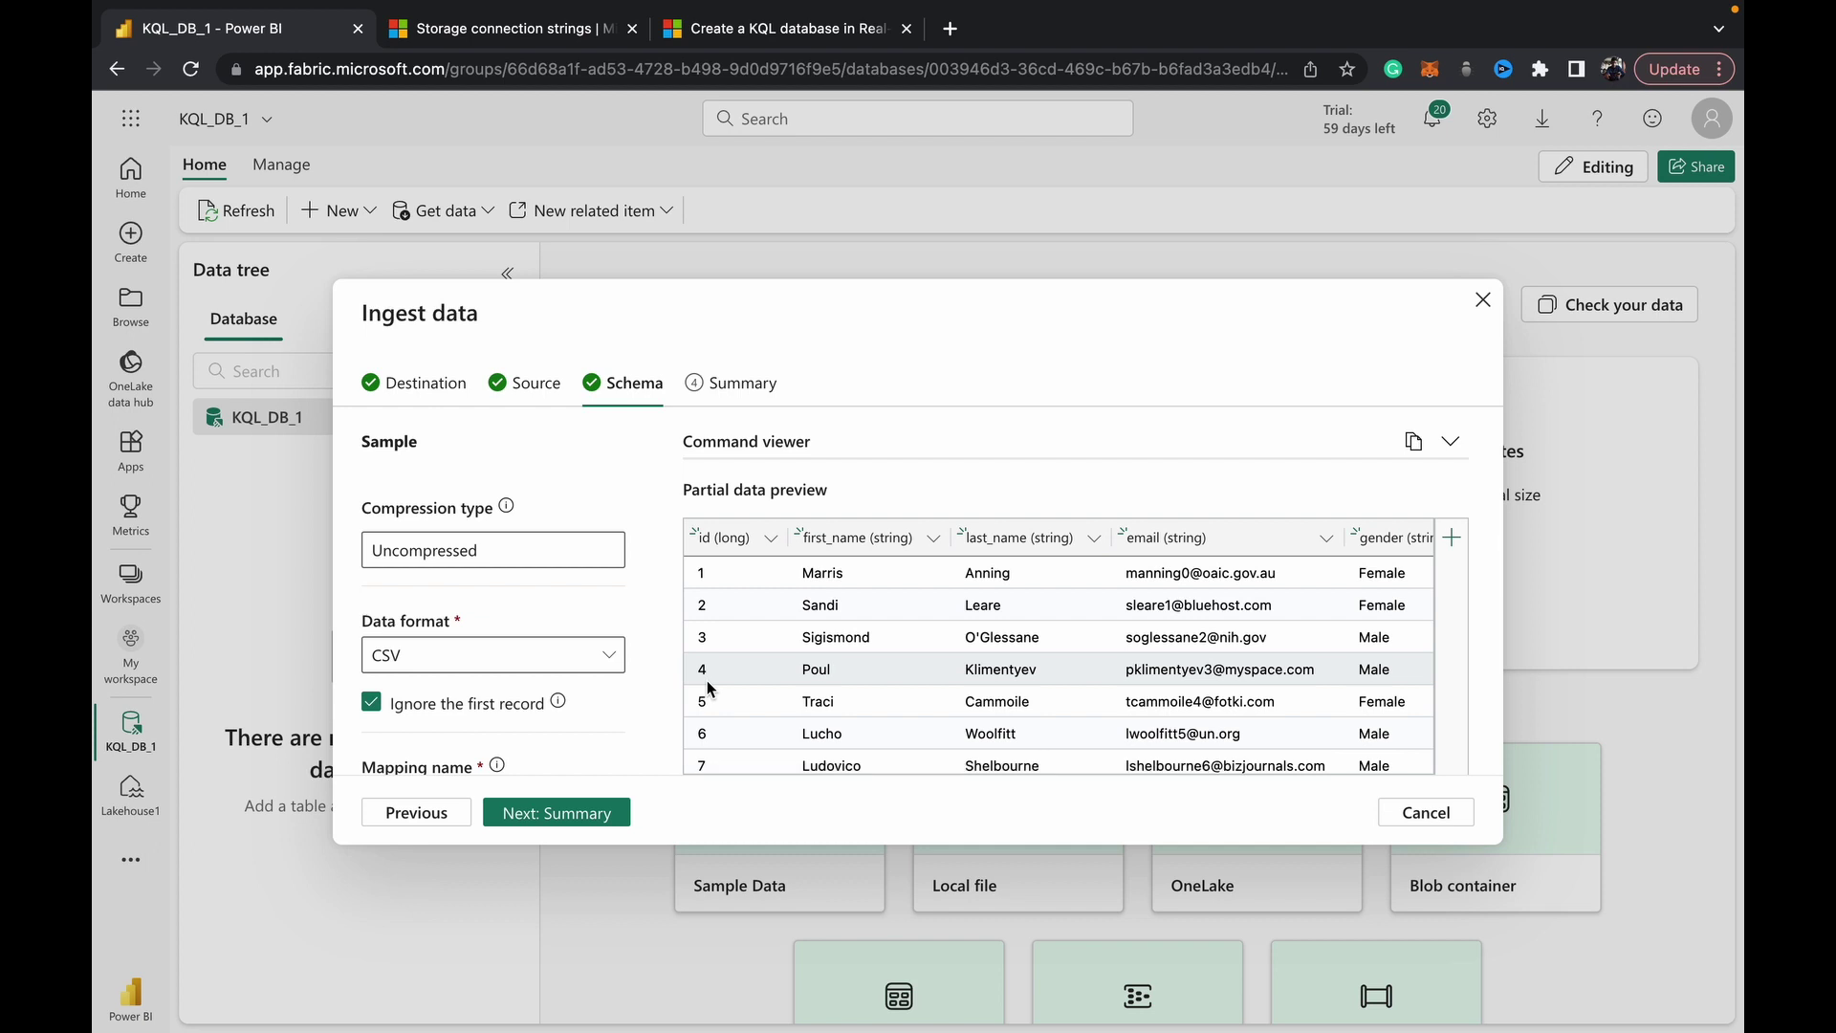
pyautogui.scroll(-15, 708, 679)
pyautogui.scroll(14, 708, 680)
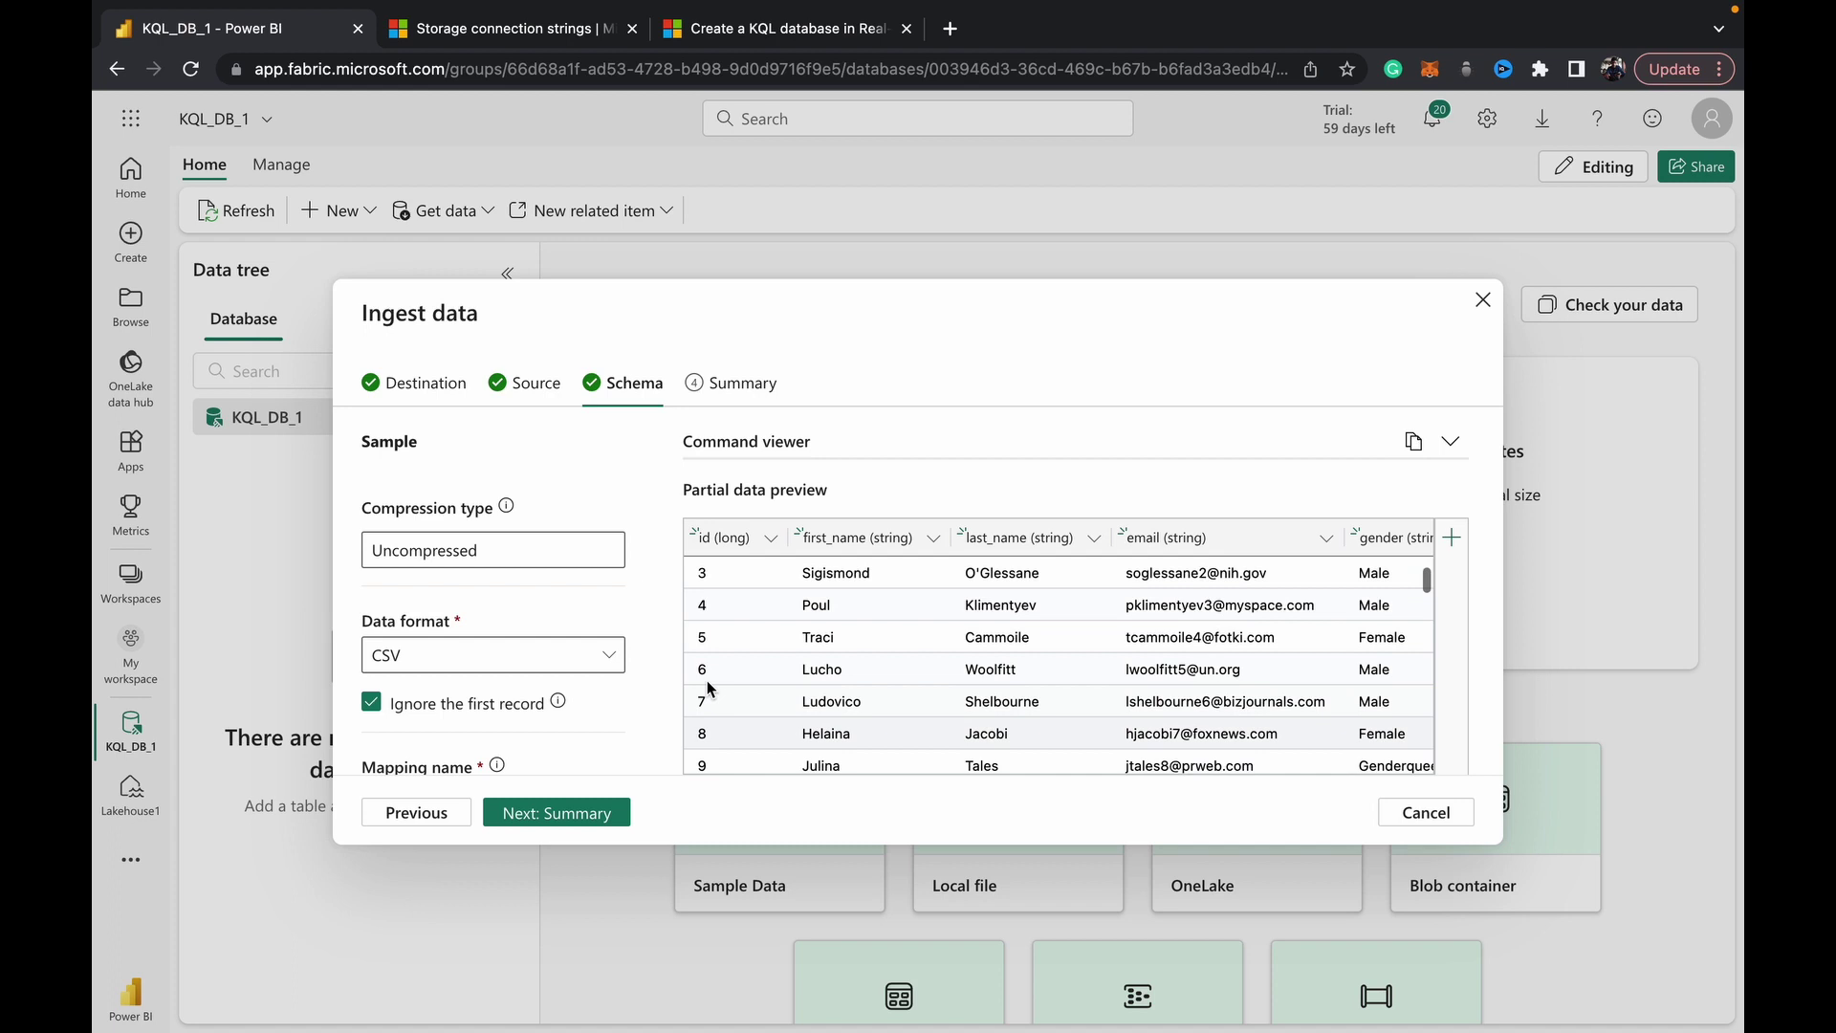
pyautogui.scroll(1, 708, 686)
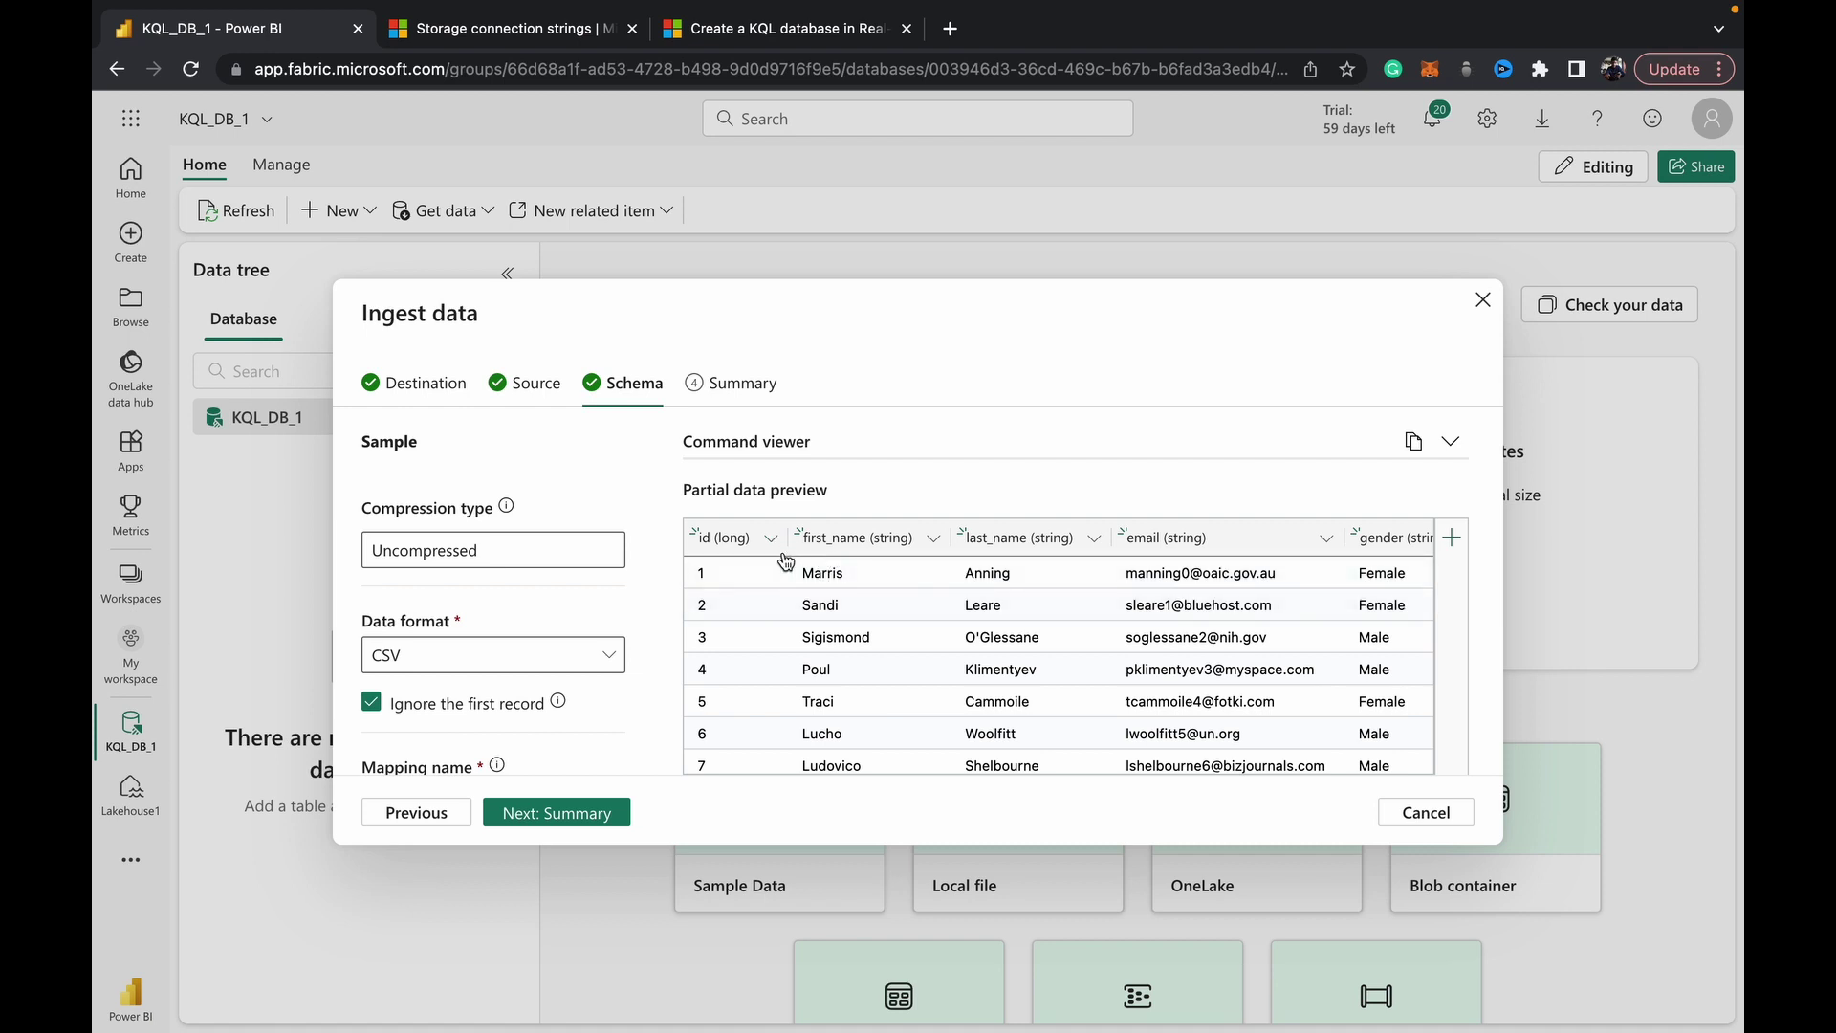
pyautogui.click(1094, 539)
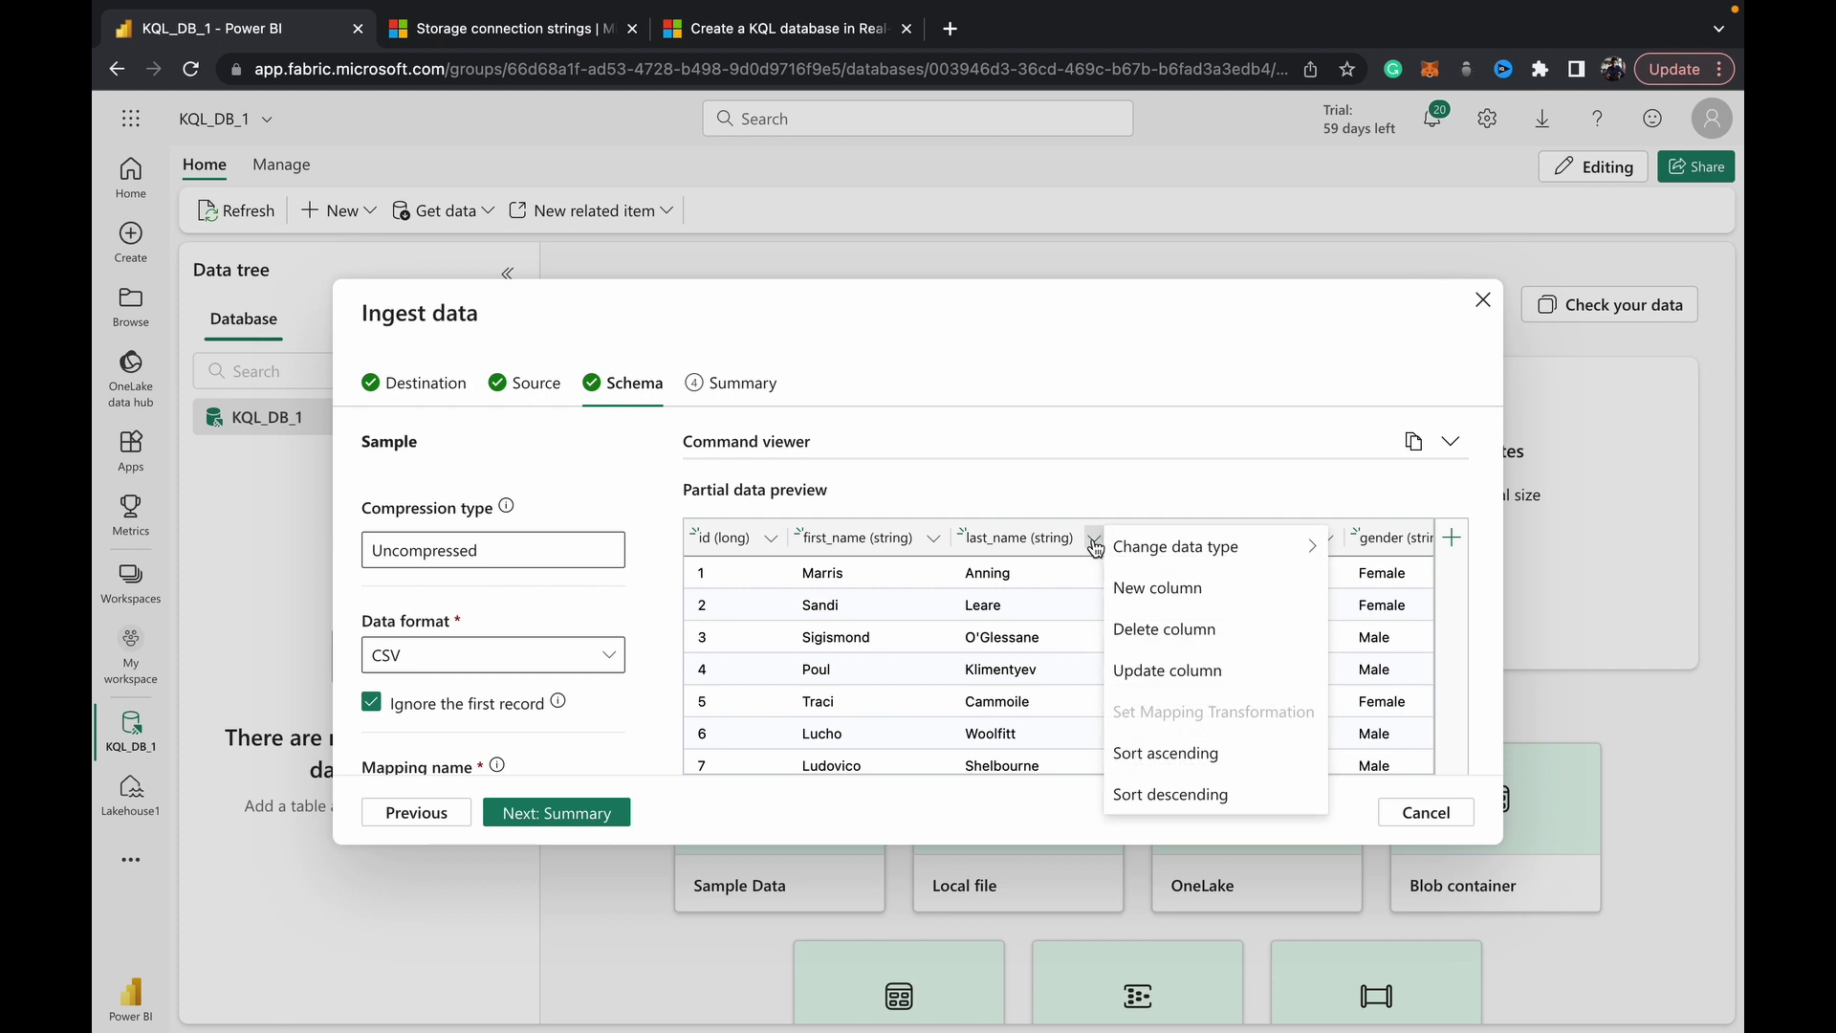
pyautogui.click(1093, 541)
pyautogui.click(1091, 541)
pyautogui.click(1023, 486)
pyautogui.hscroll(5, 1035, 588)
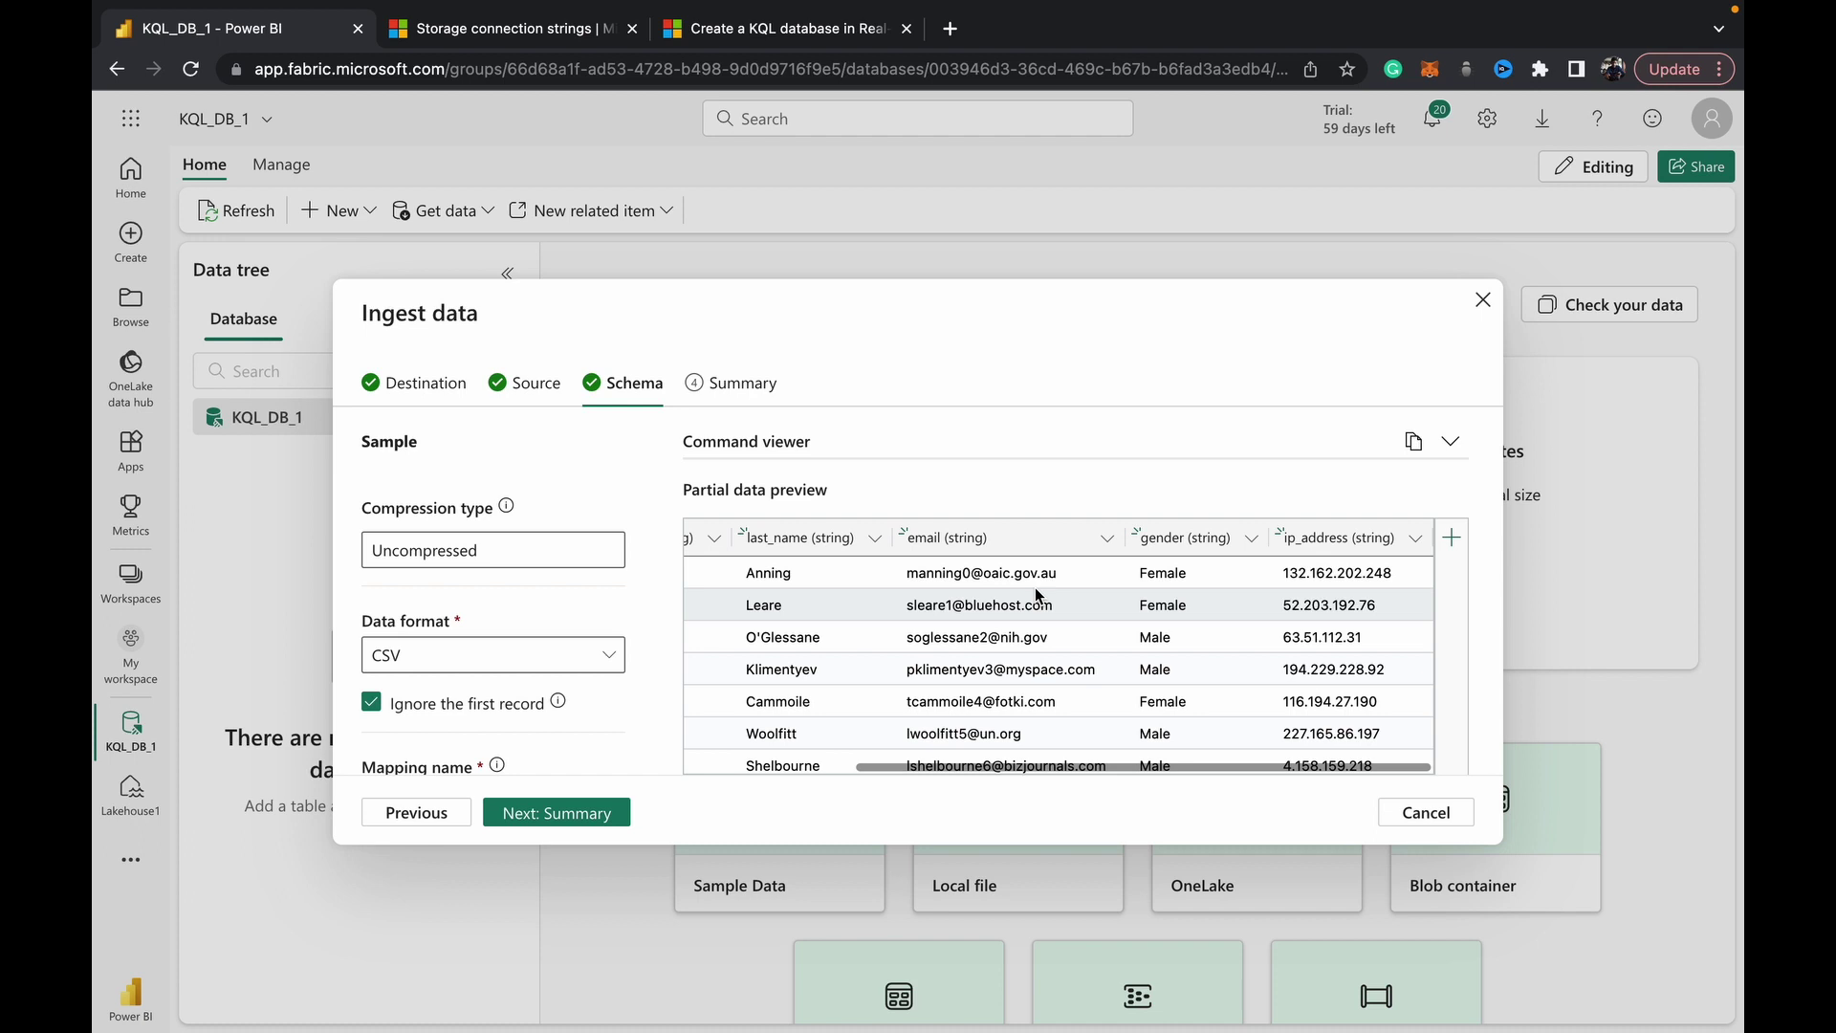
pyautogui.hscroll(-5, 1035, 587)
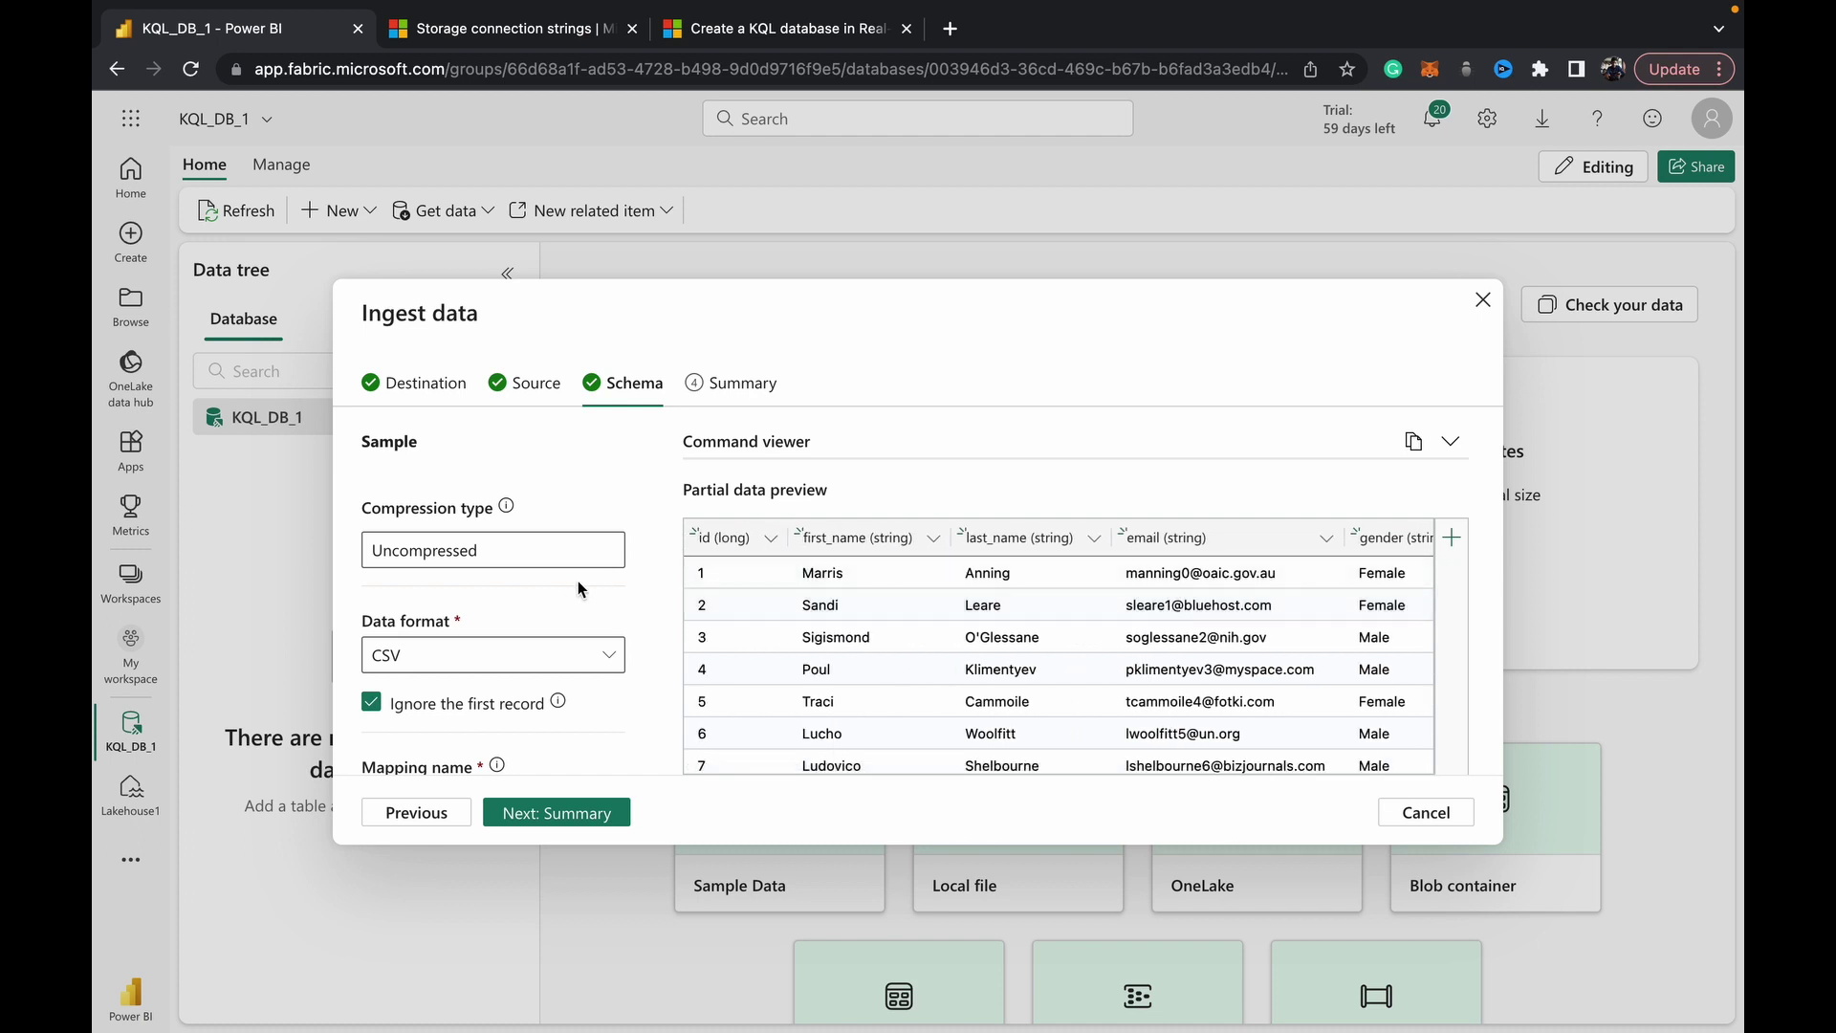
pyautogui.scroll(-1, 582, 583)
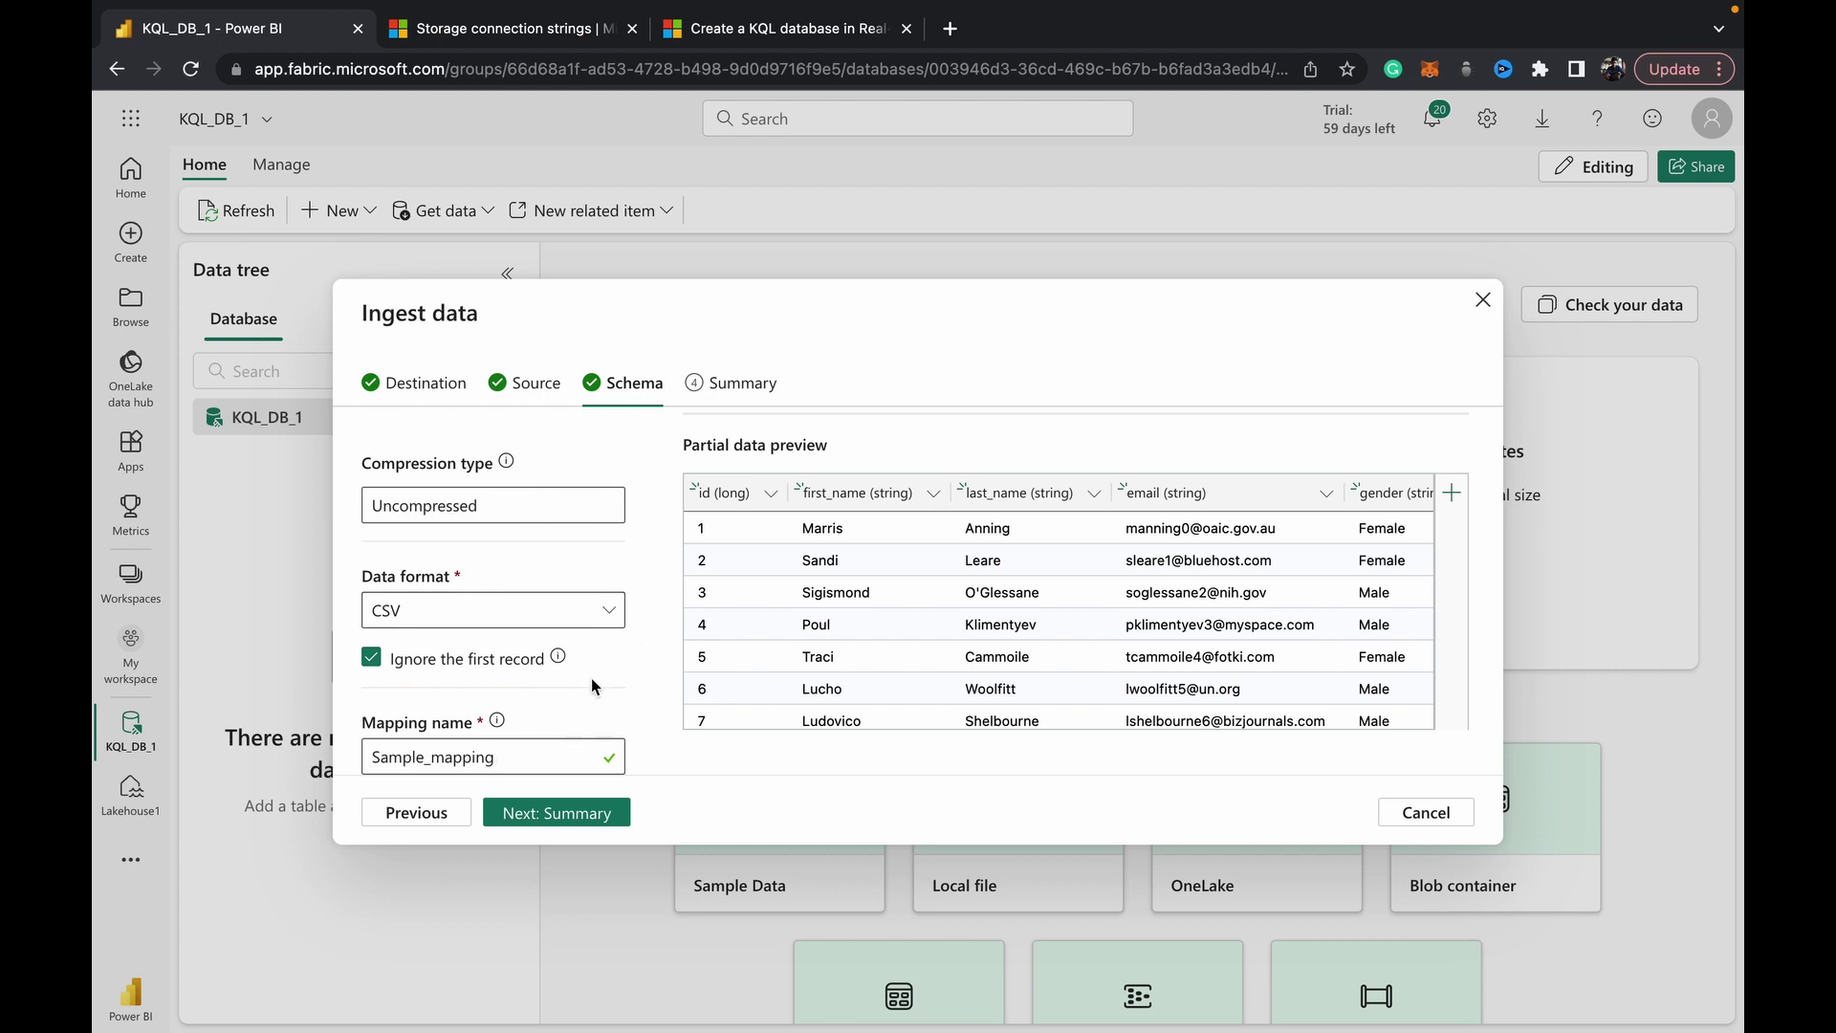
# Ingest the CSV into Sample and review the Ingestion preparation, Ingestion and Data preview sections
pyautogui.click(594, 815)
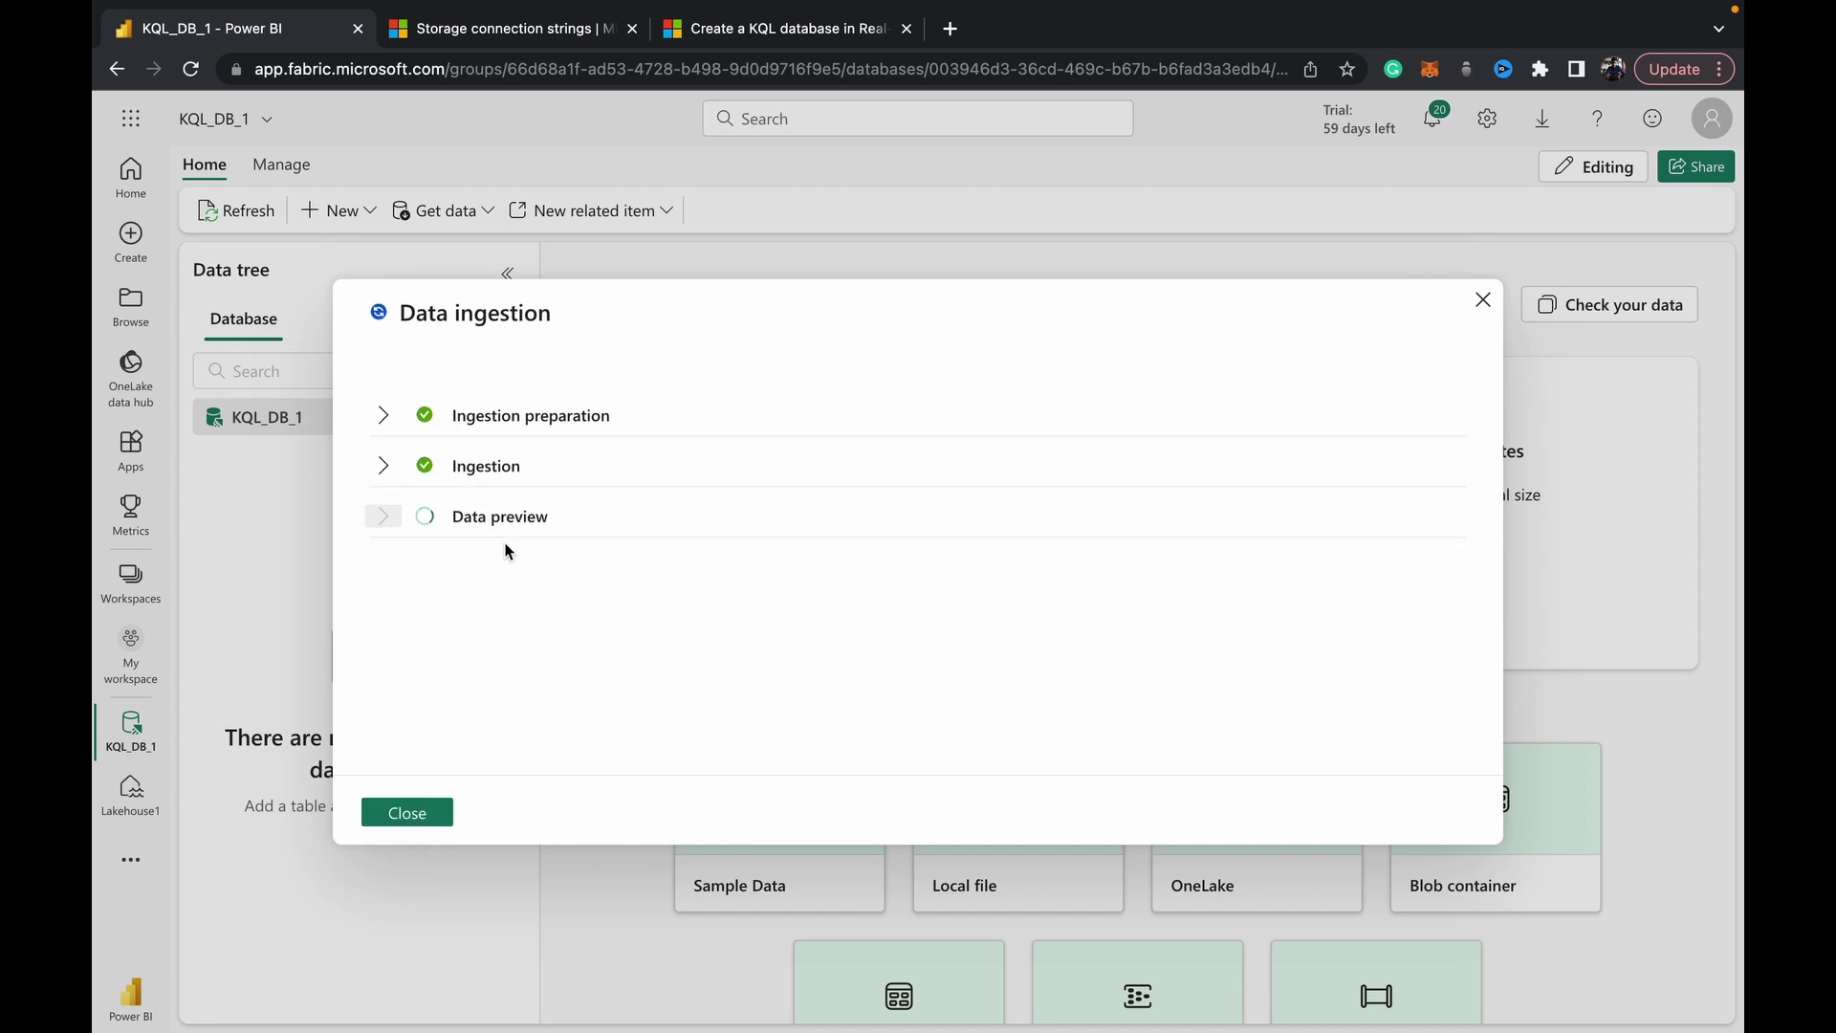
pyautogui.click(385, 413)
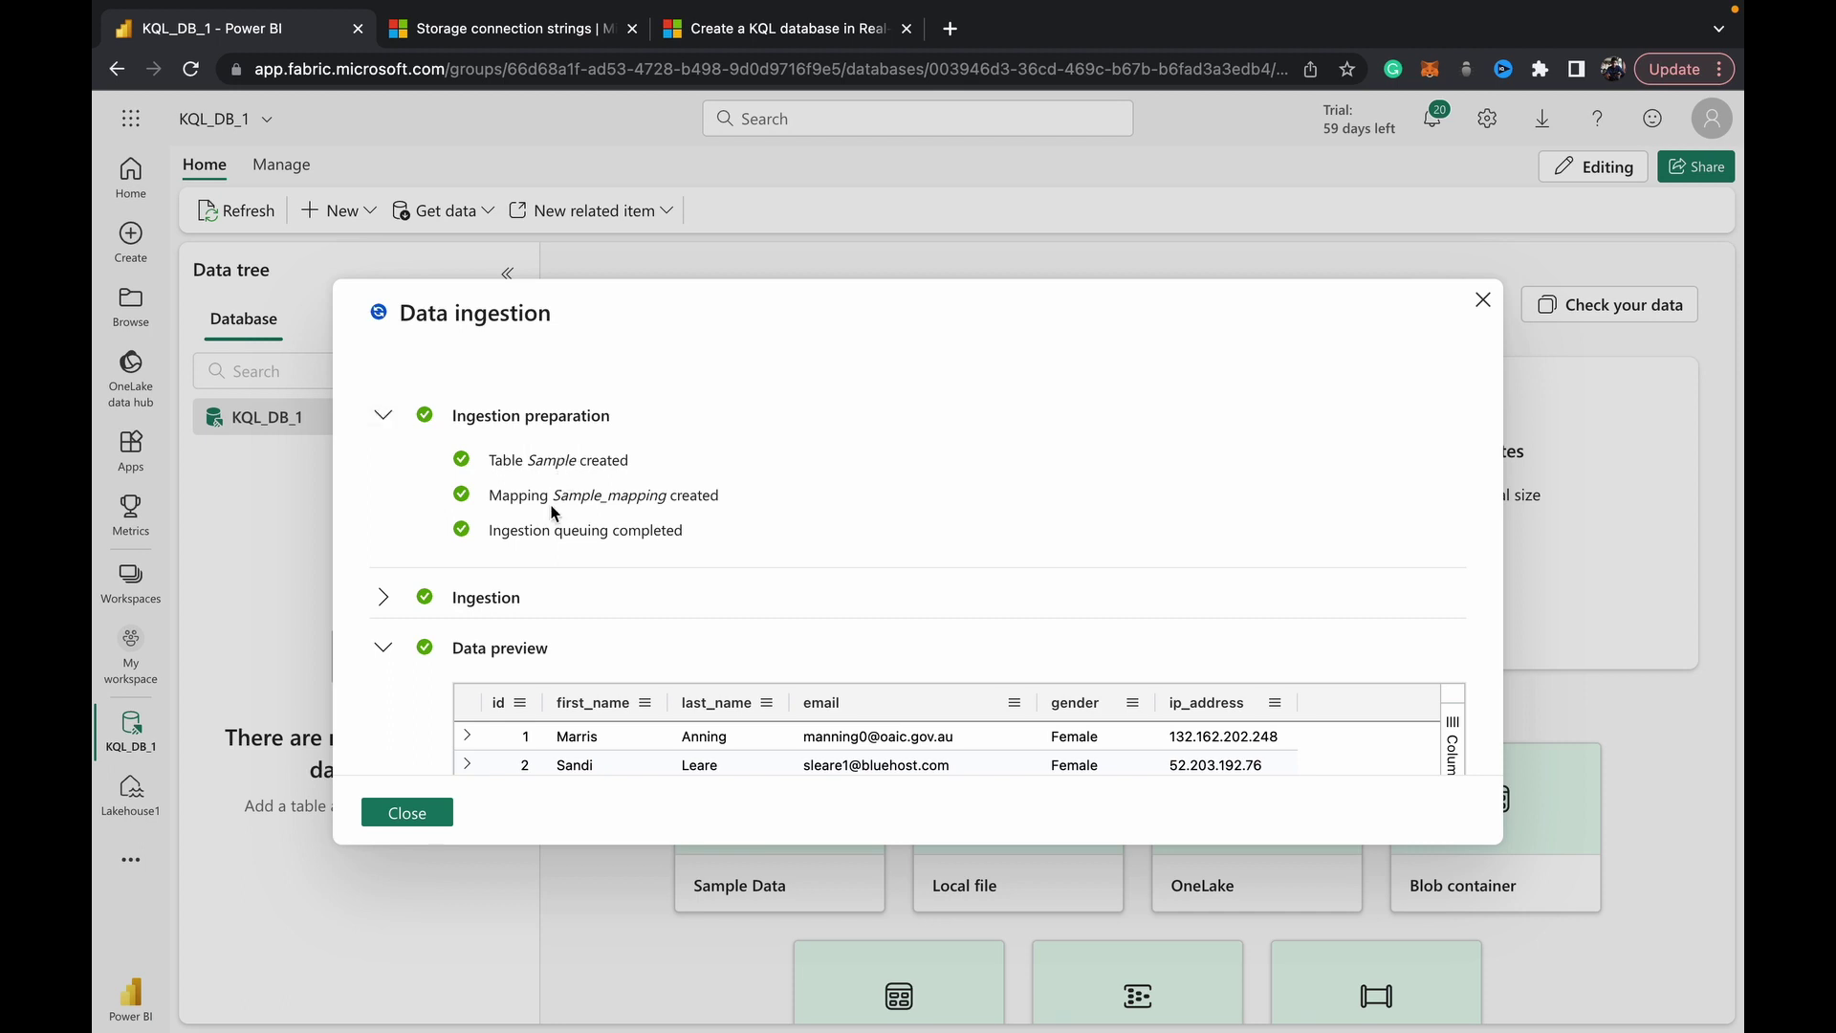
pyautogui.click(394, 597)
pyautogui.scroll(-3, 400, 601)
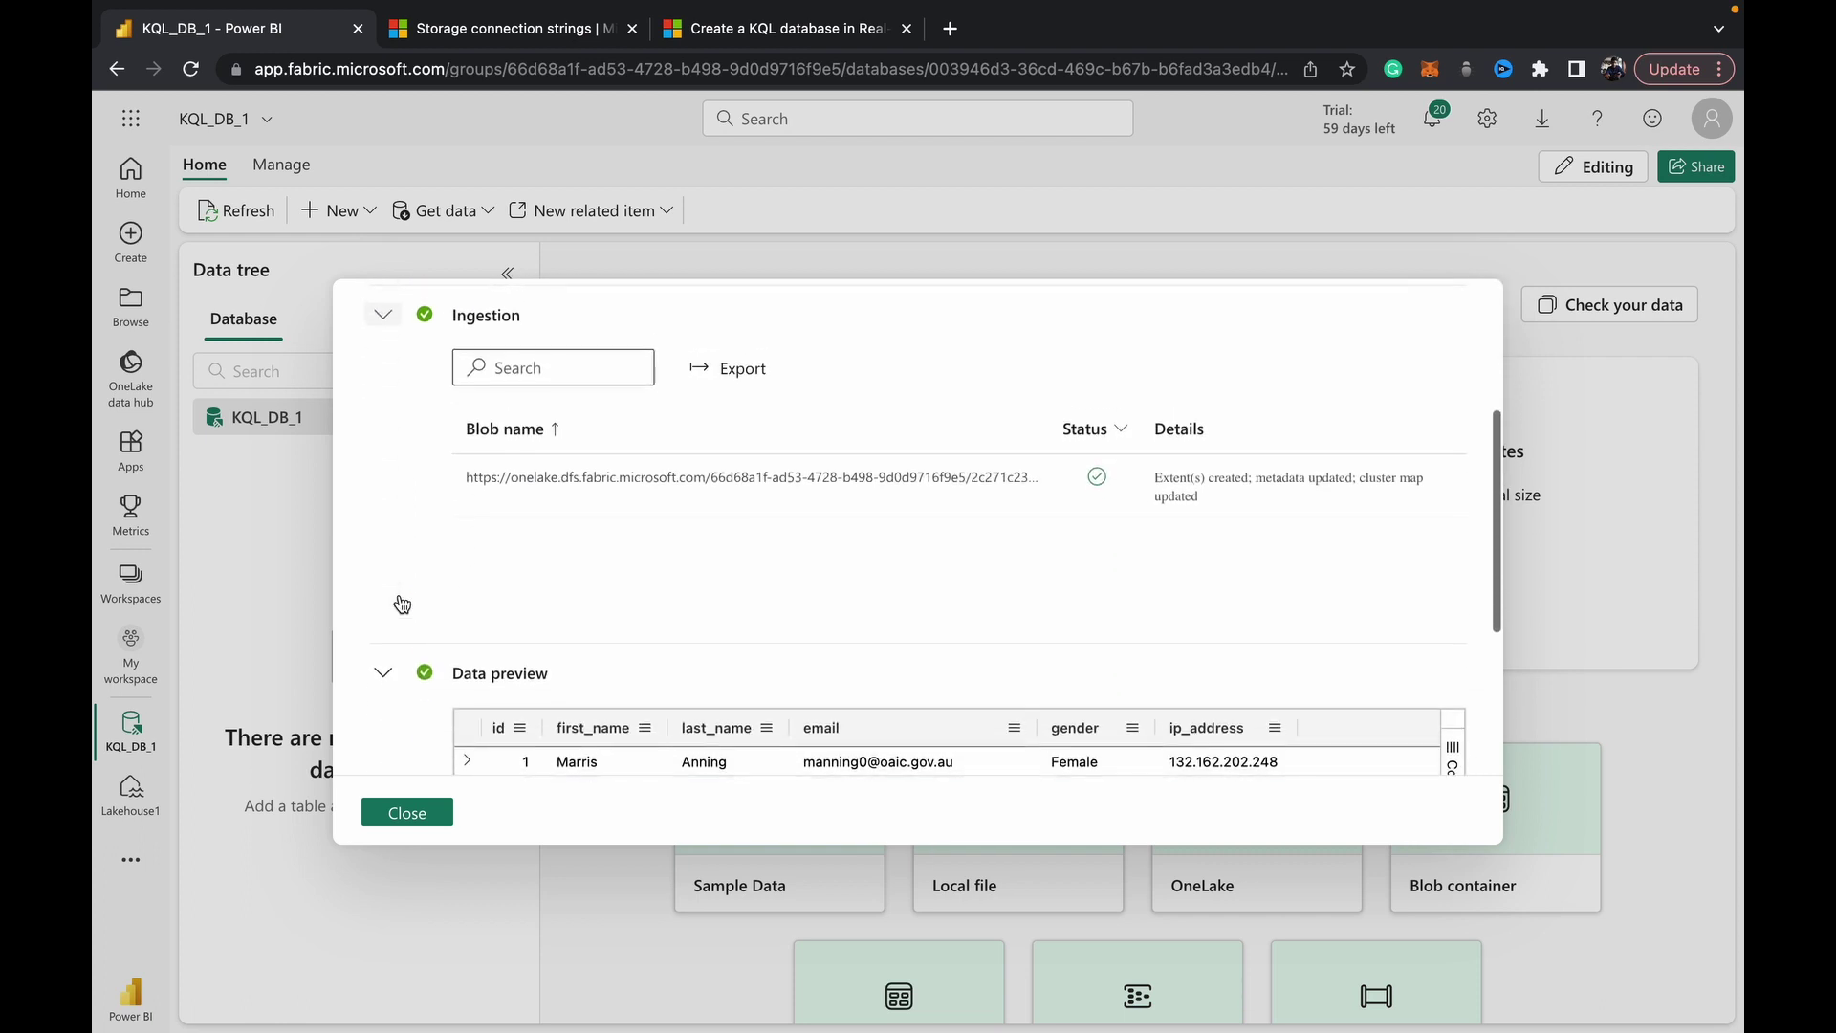
pyautogui.scroll(-2, 401, 603)
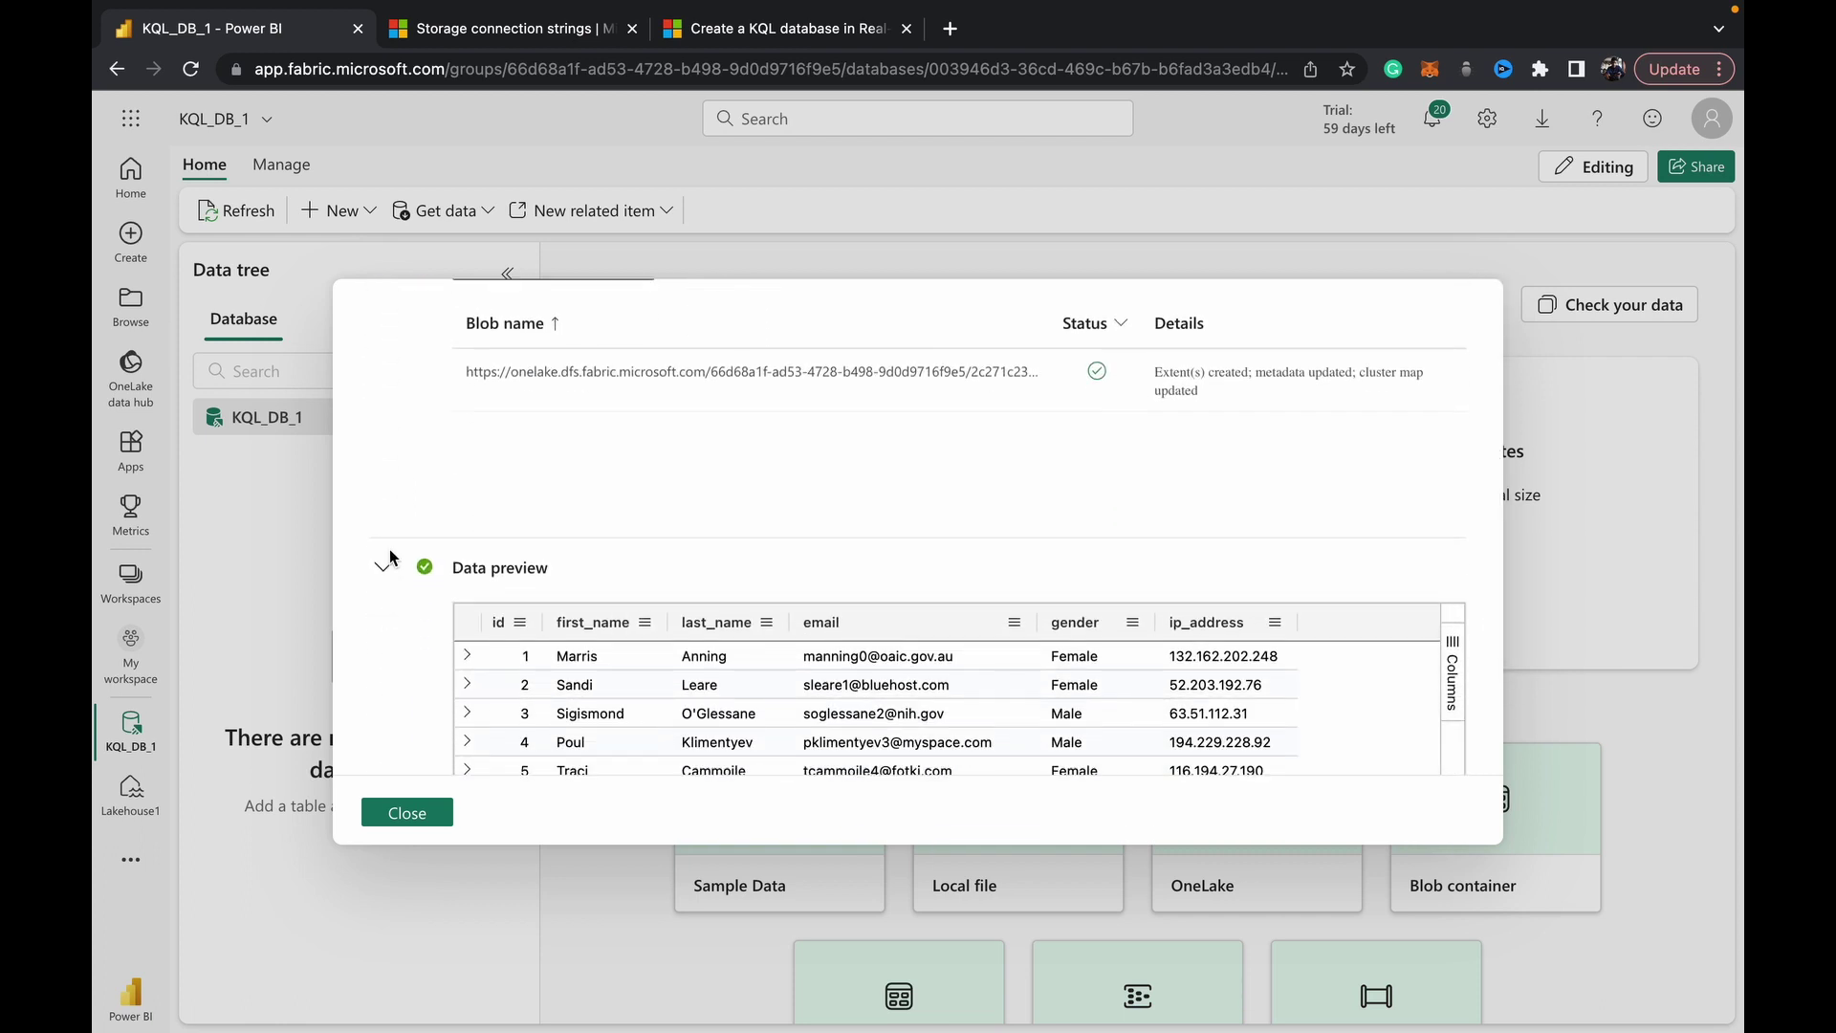
pyautogui.click(385, 569)
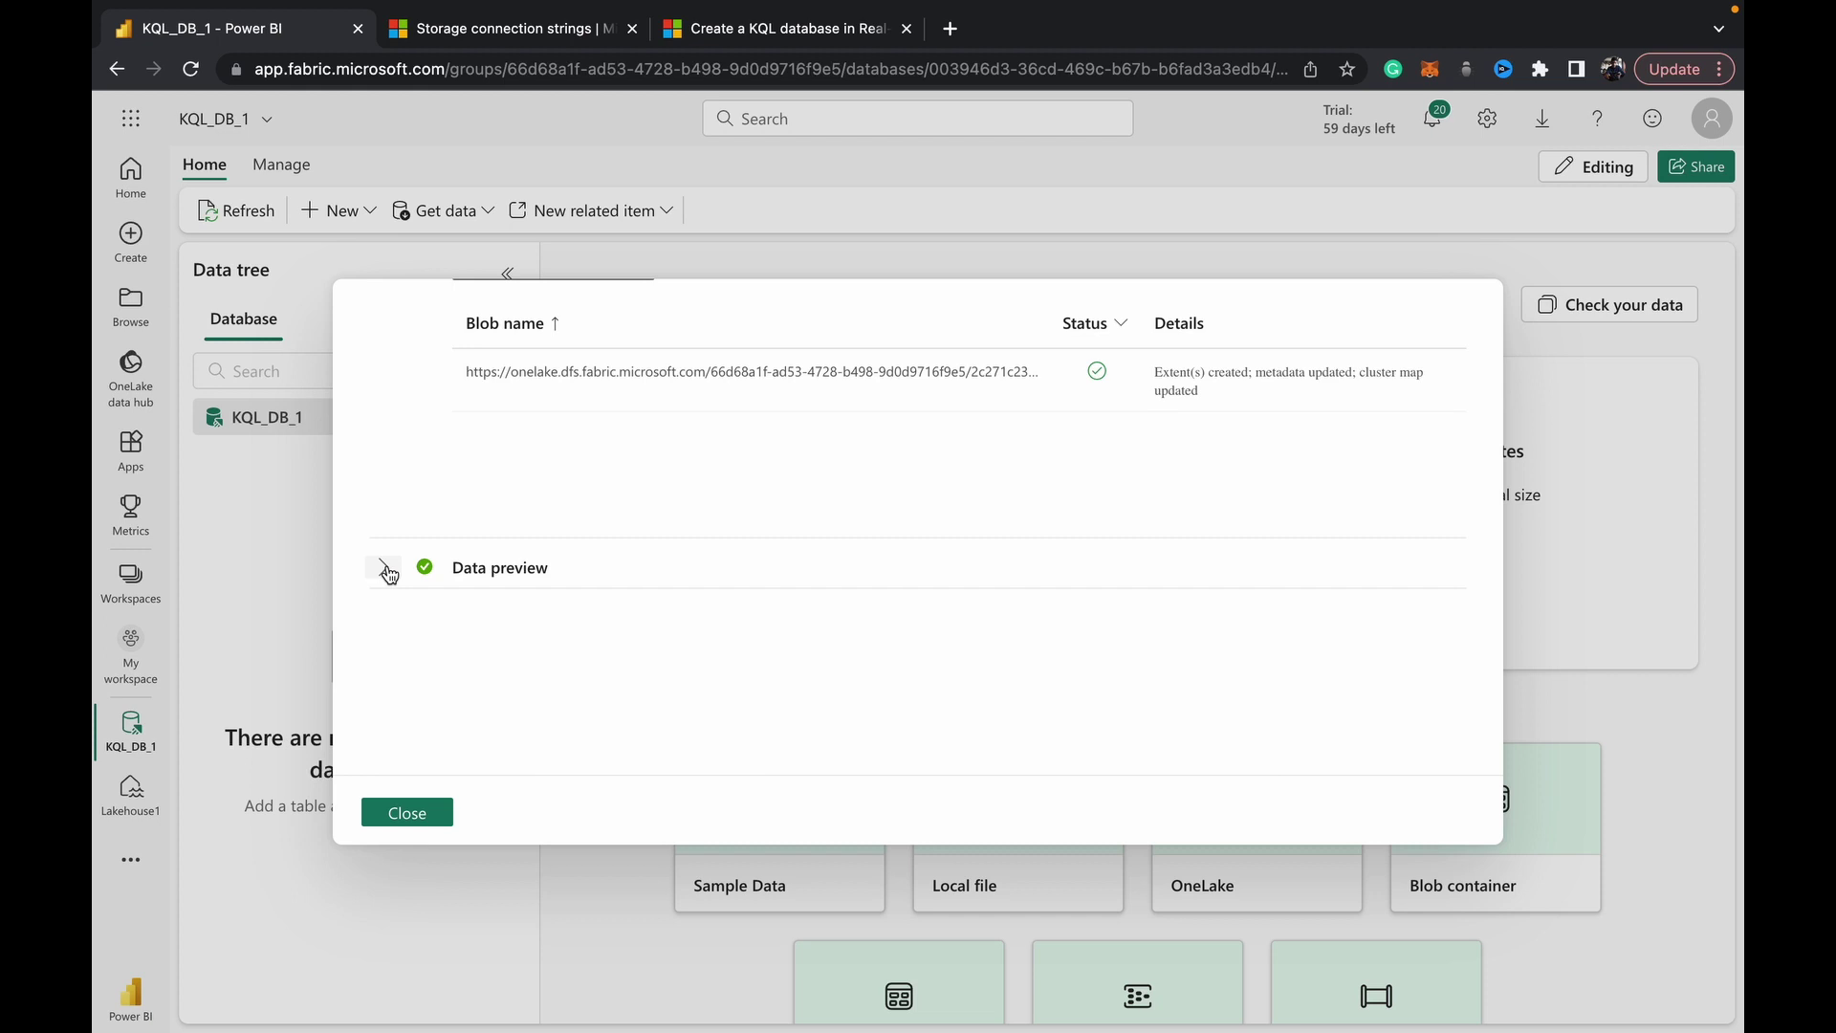
pyautogui.click(385, 569)
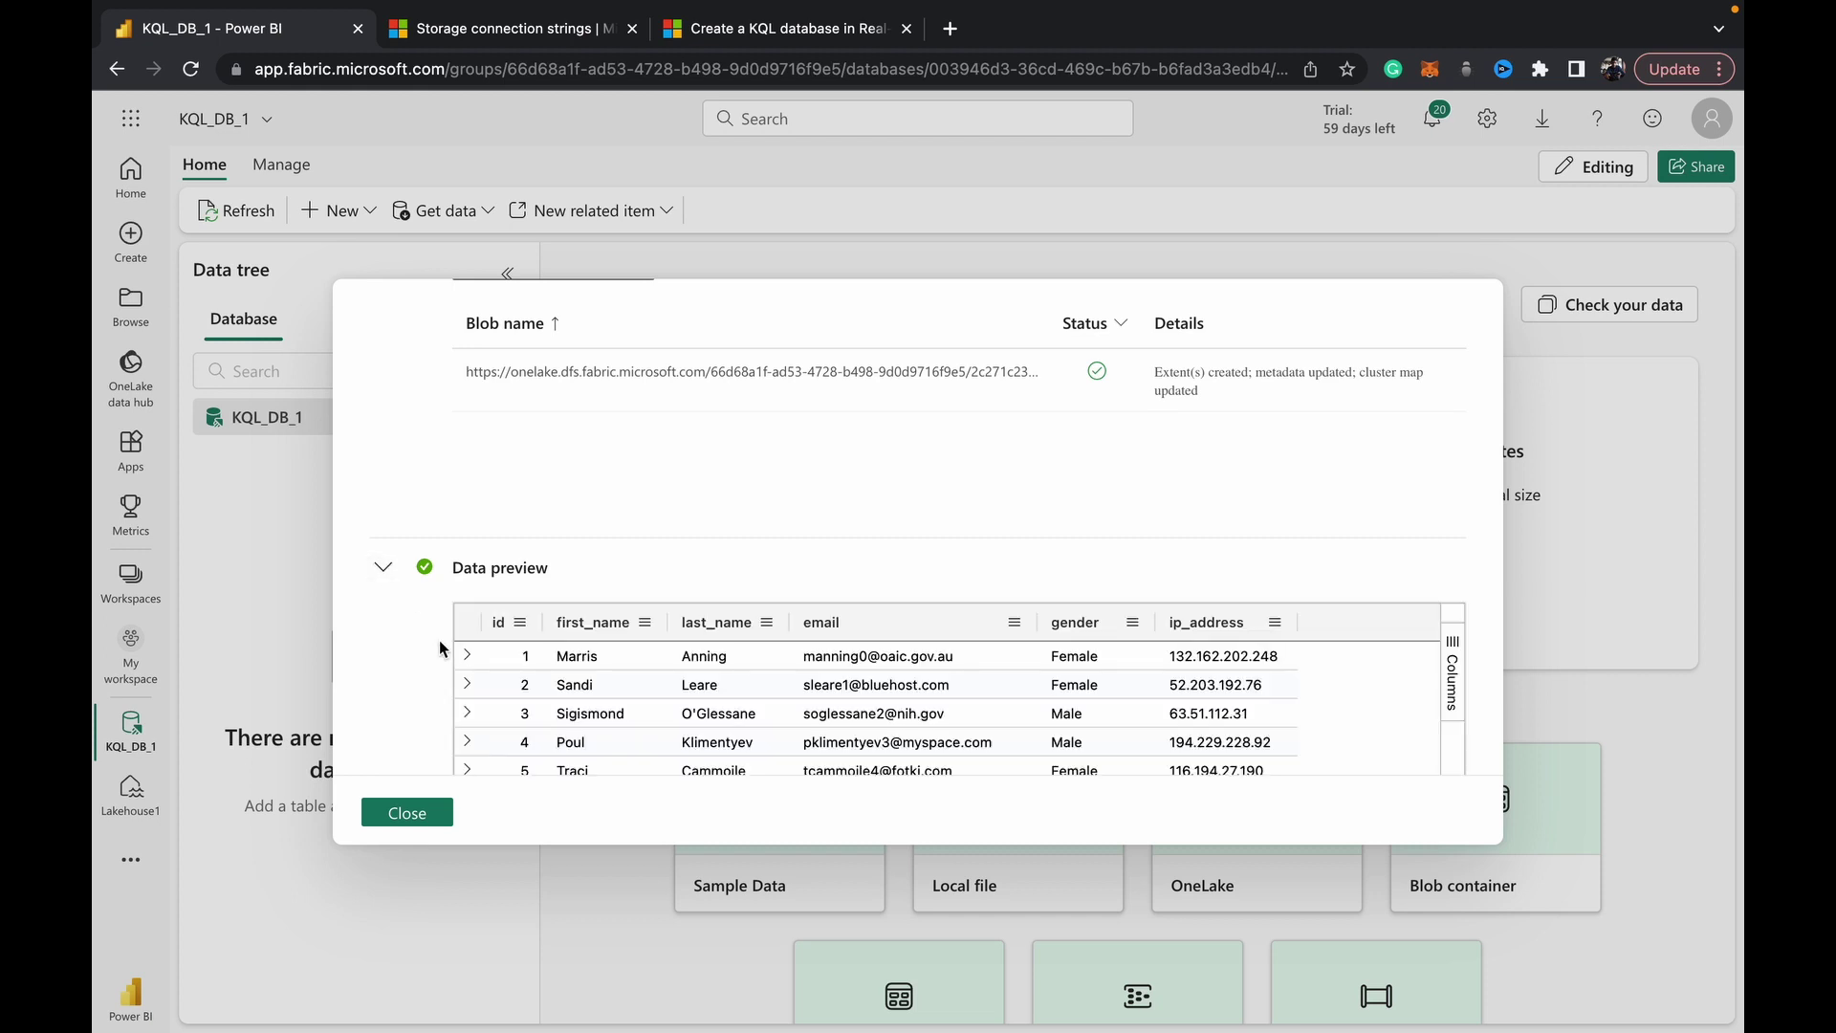
pyautogui.scroll(-5, 450, 679)
pyautogui.scroll(-3, 339, 634)
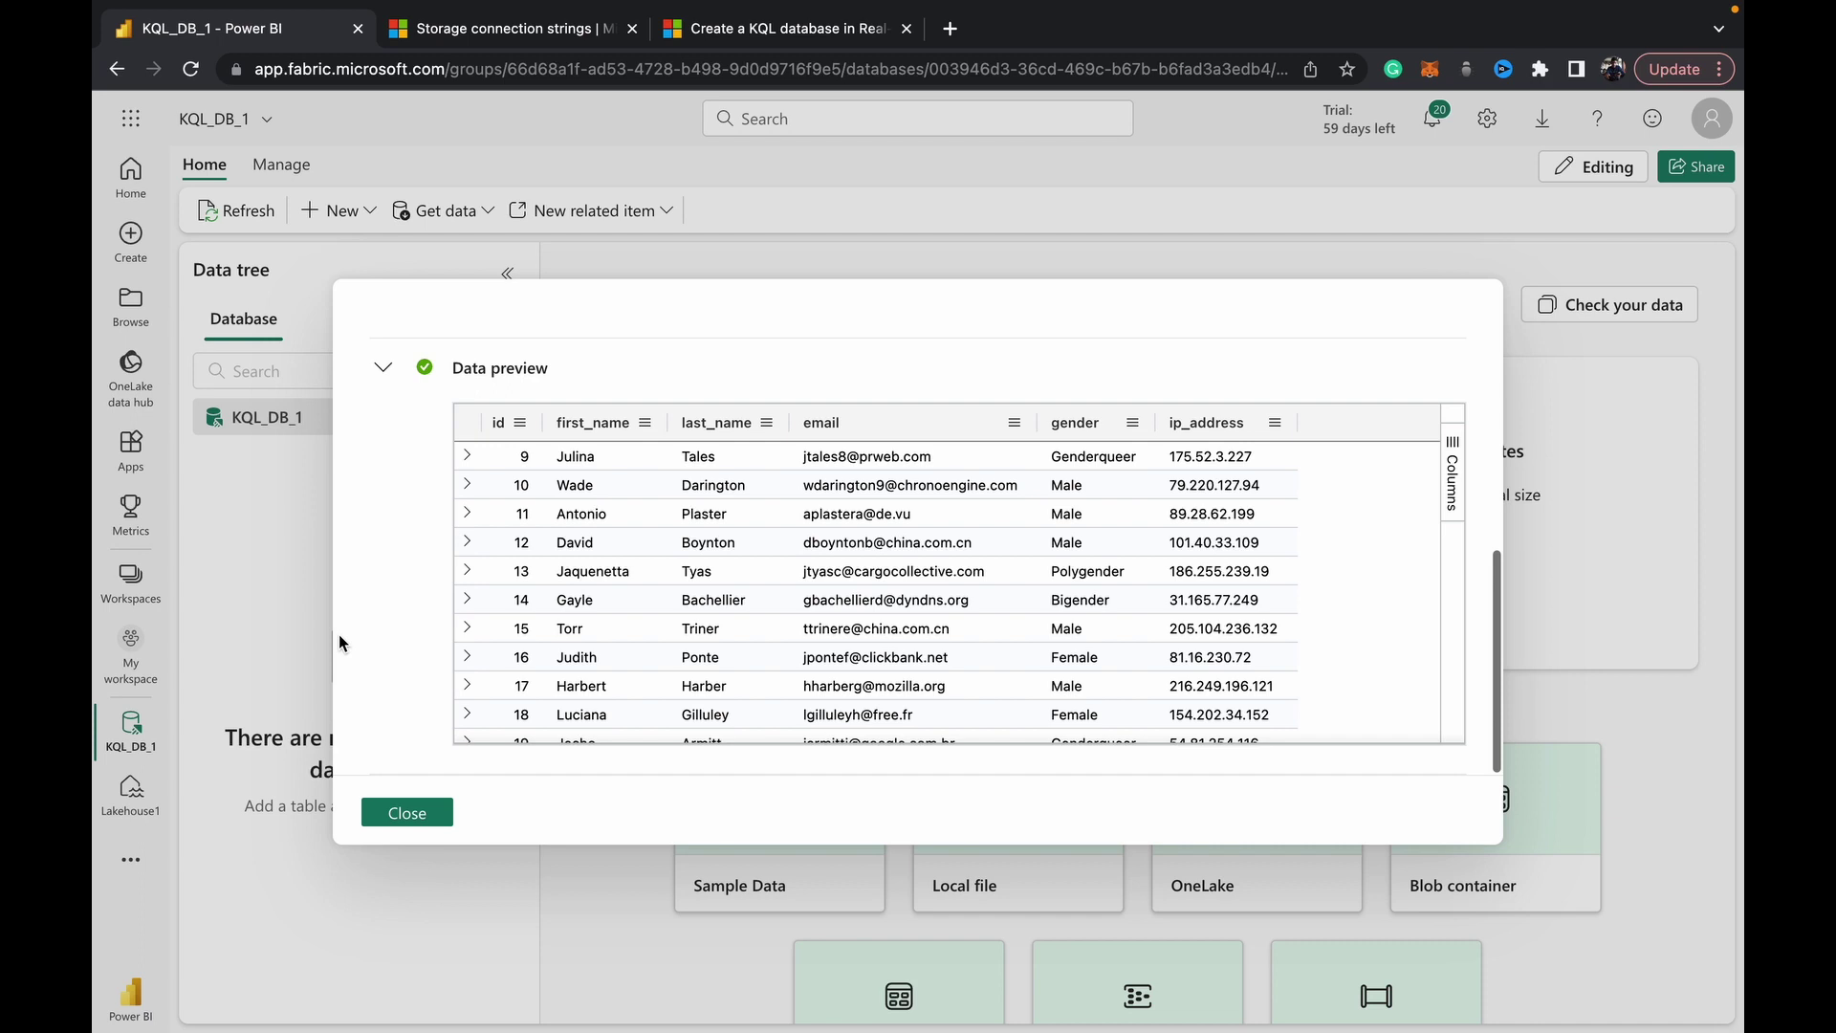
# Close the ingestion results, refresh KQL_DB_1 and expand the Tables list
pyautogui.click(409, 808)
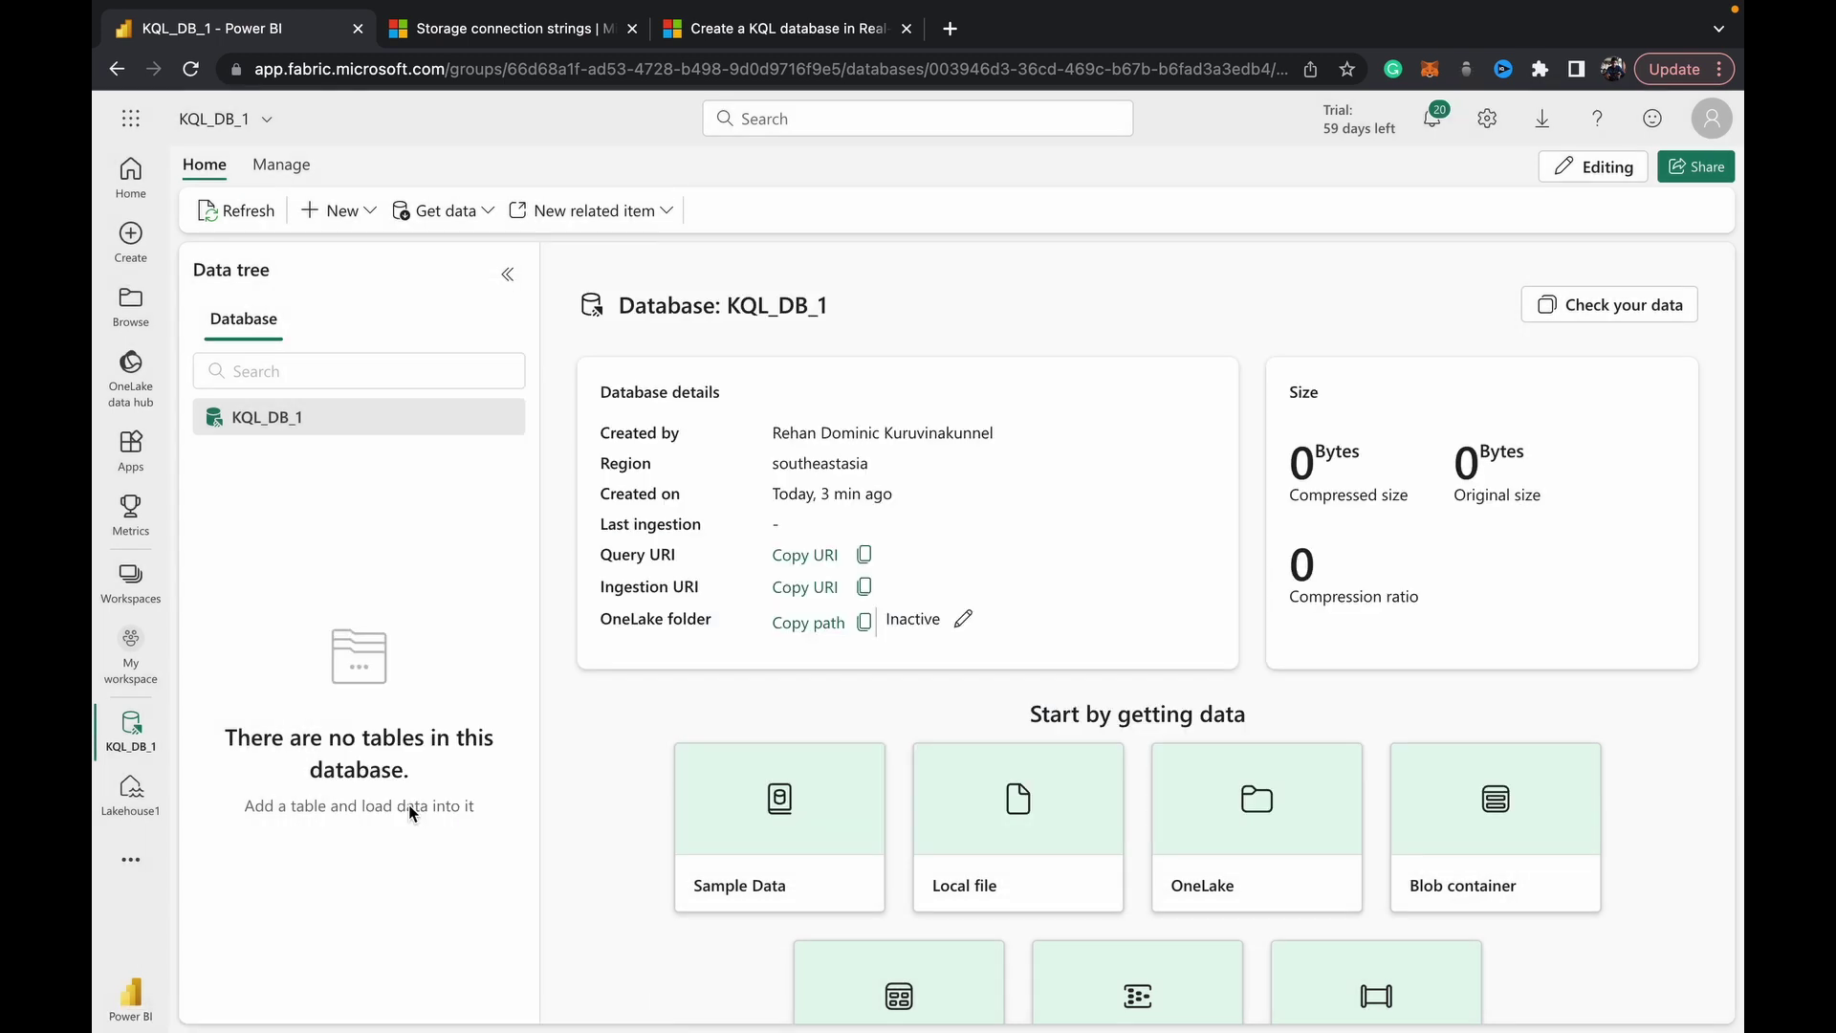
pyautogui.click(236, 214)
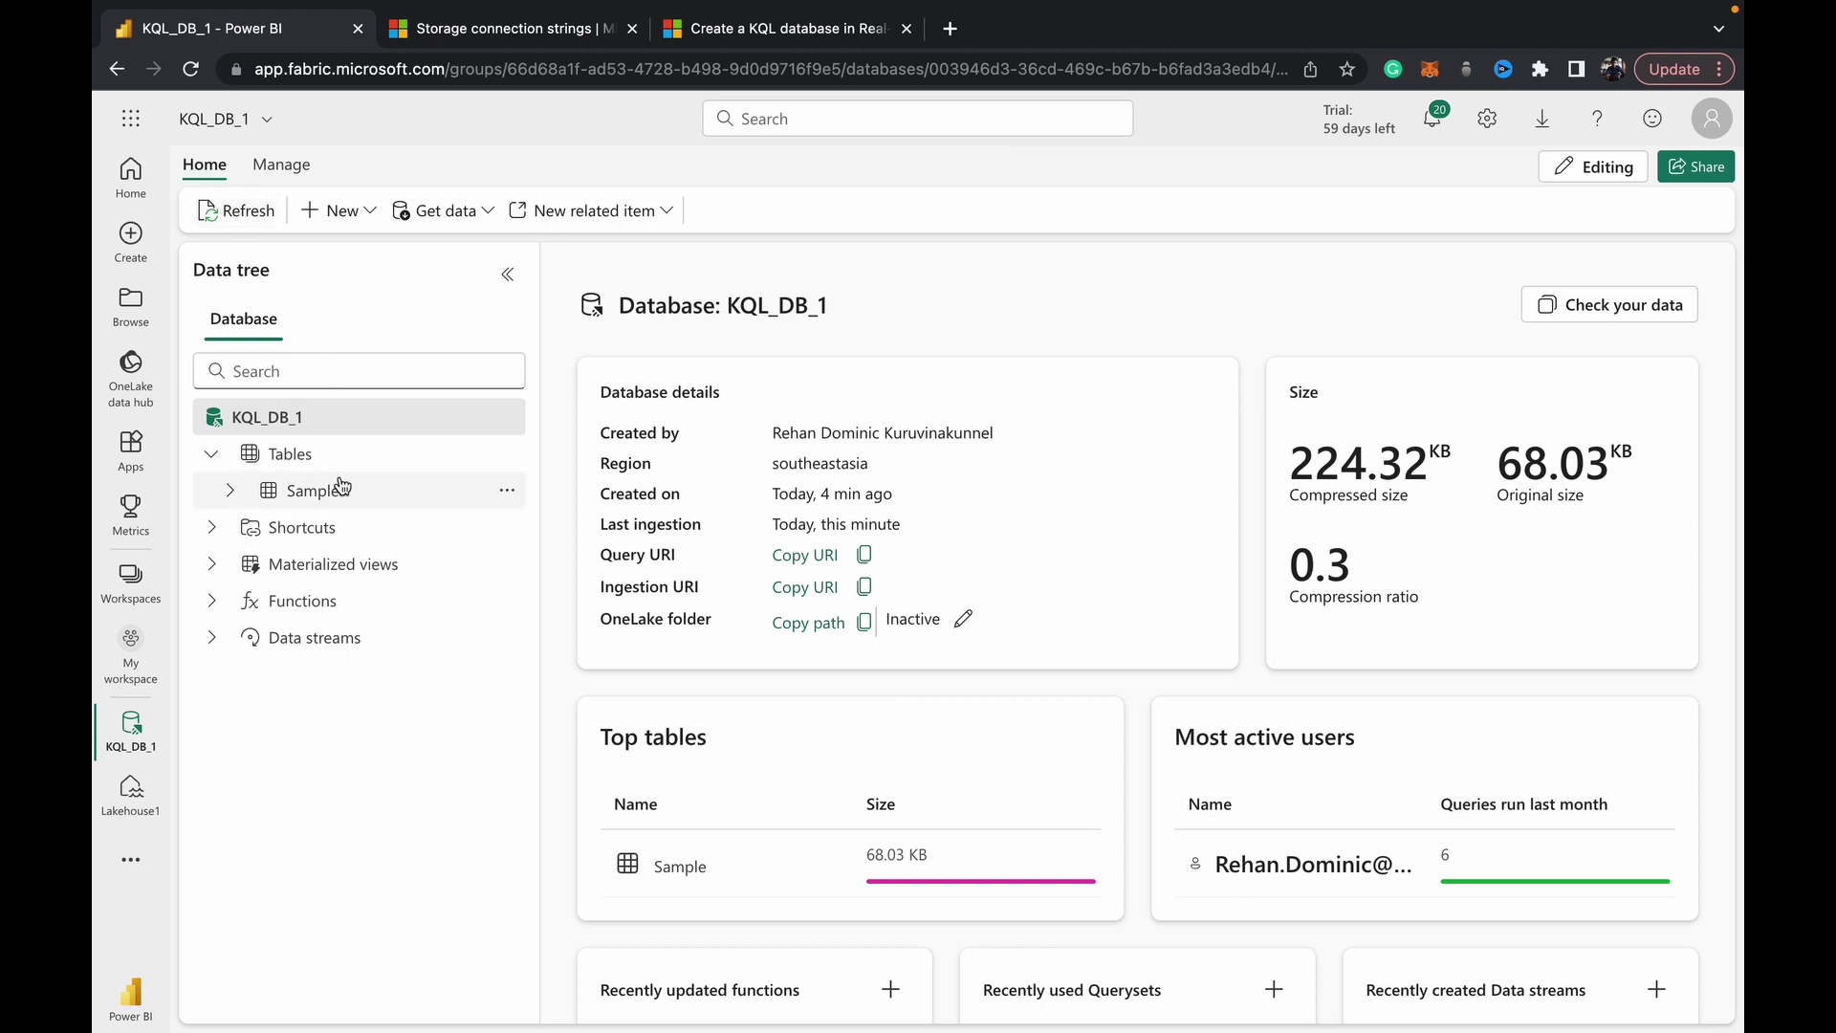
pyautogui.click(247, 455)
pyautogui.click(213, 455)
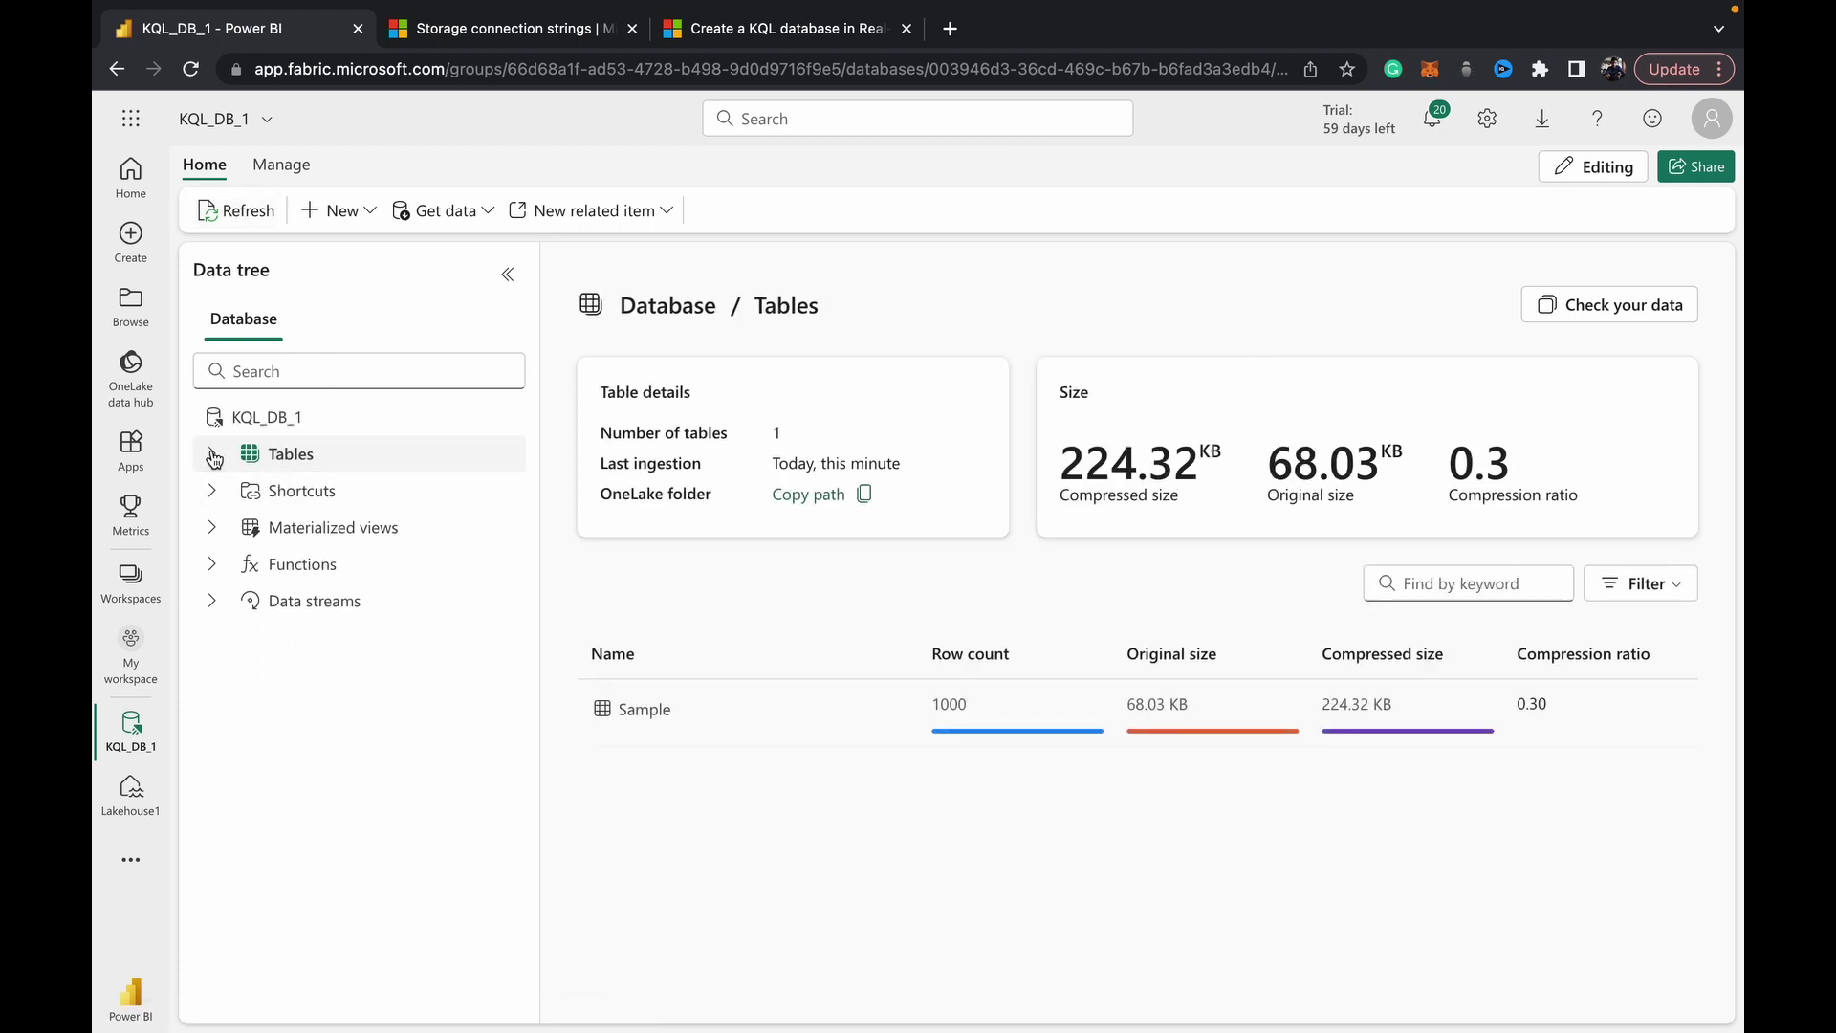
pyautogui.click(212, 455)
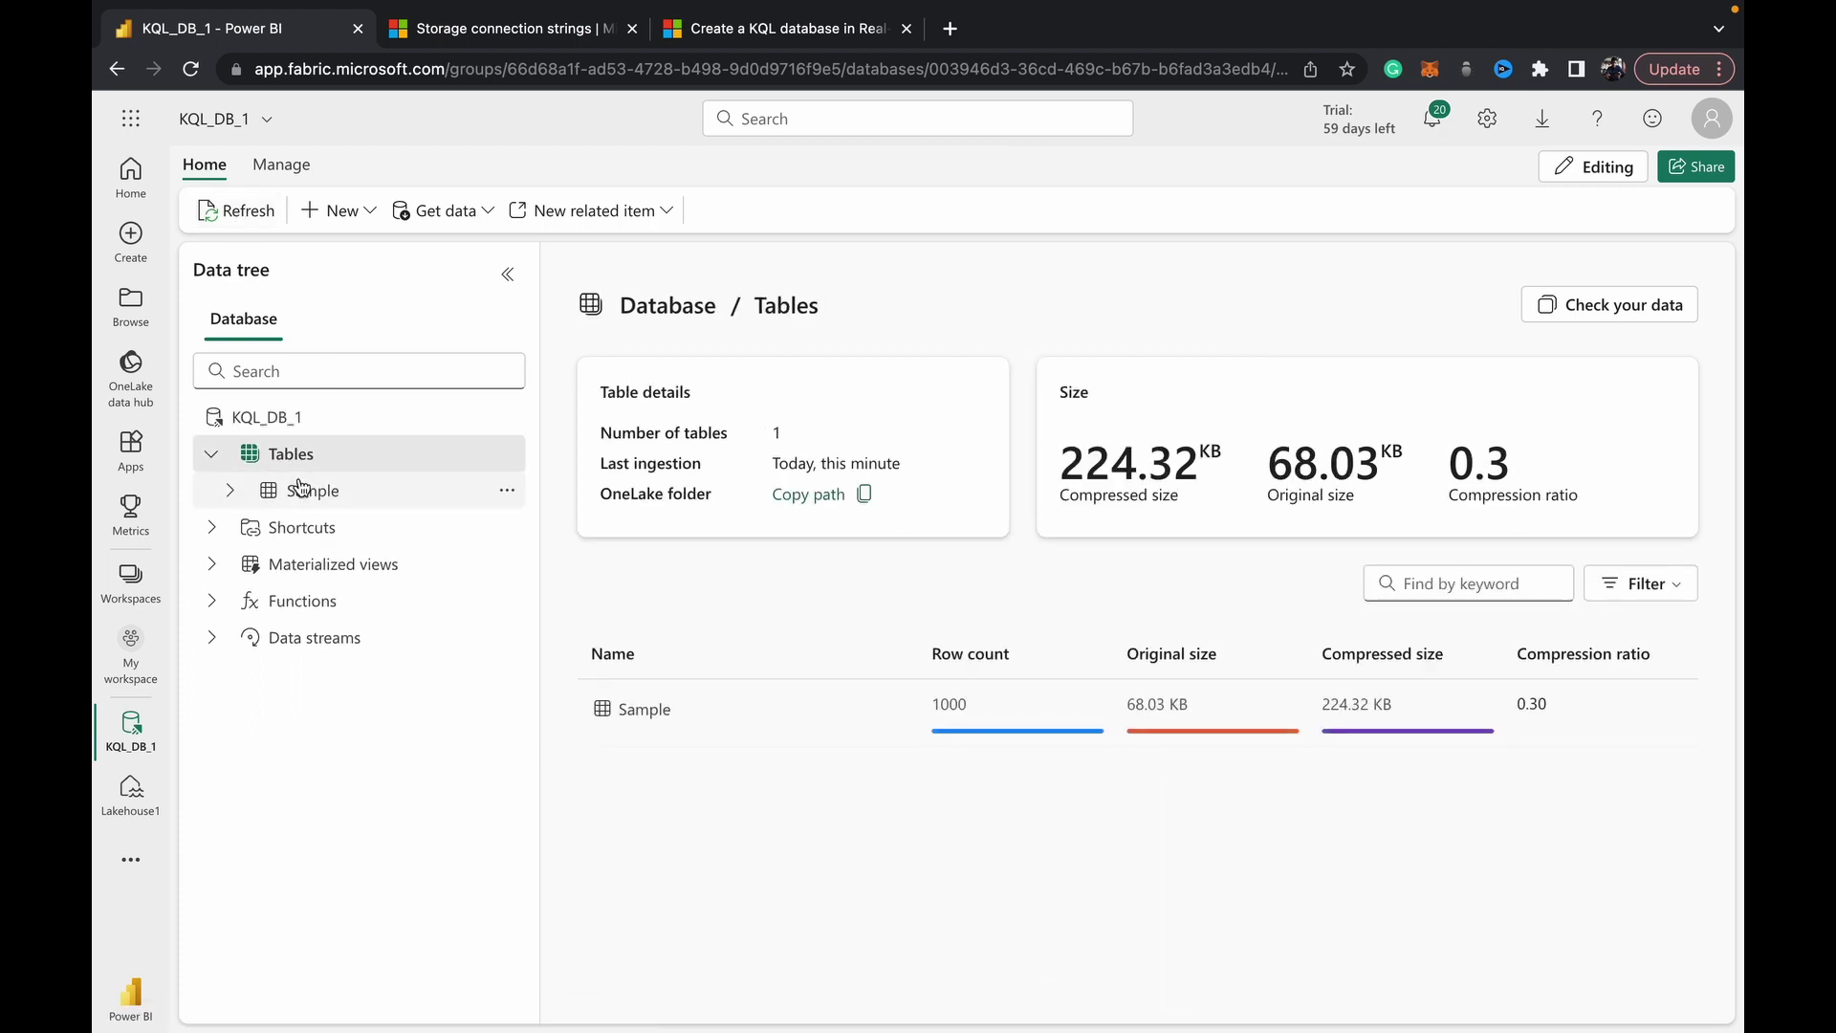
# View the Sample table's details and columns, switching between tables and database overviews
pyautogui.click(230, 490)
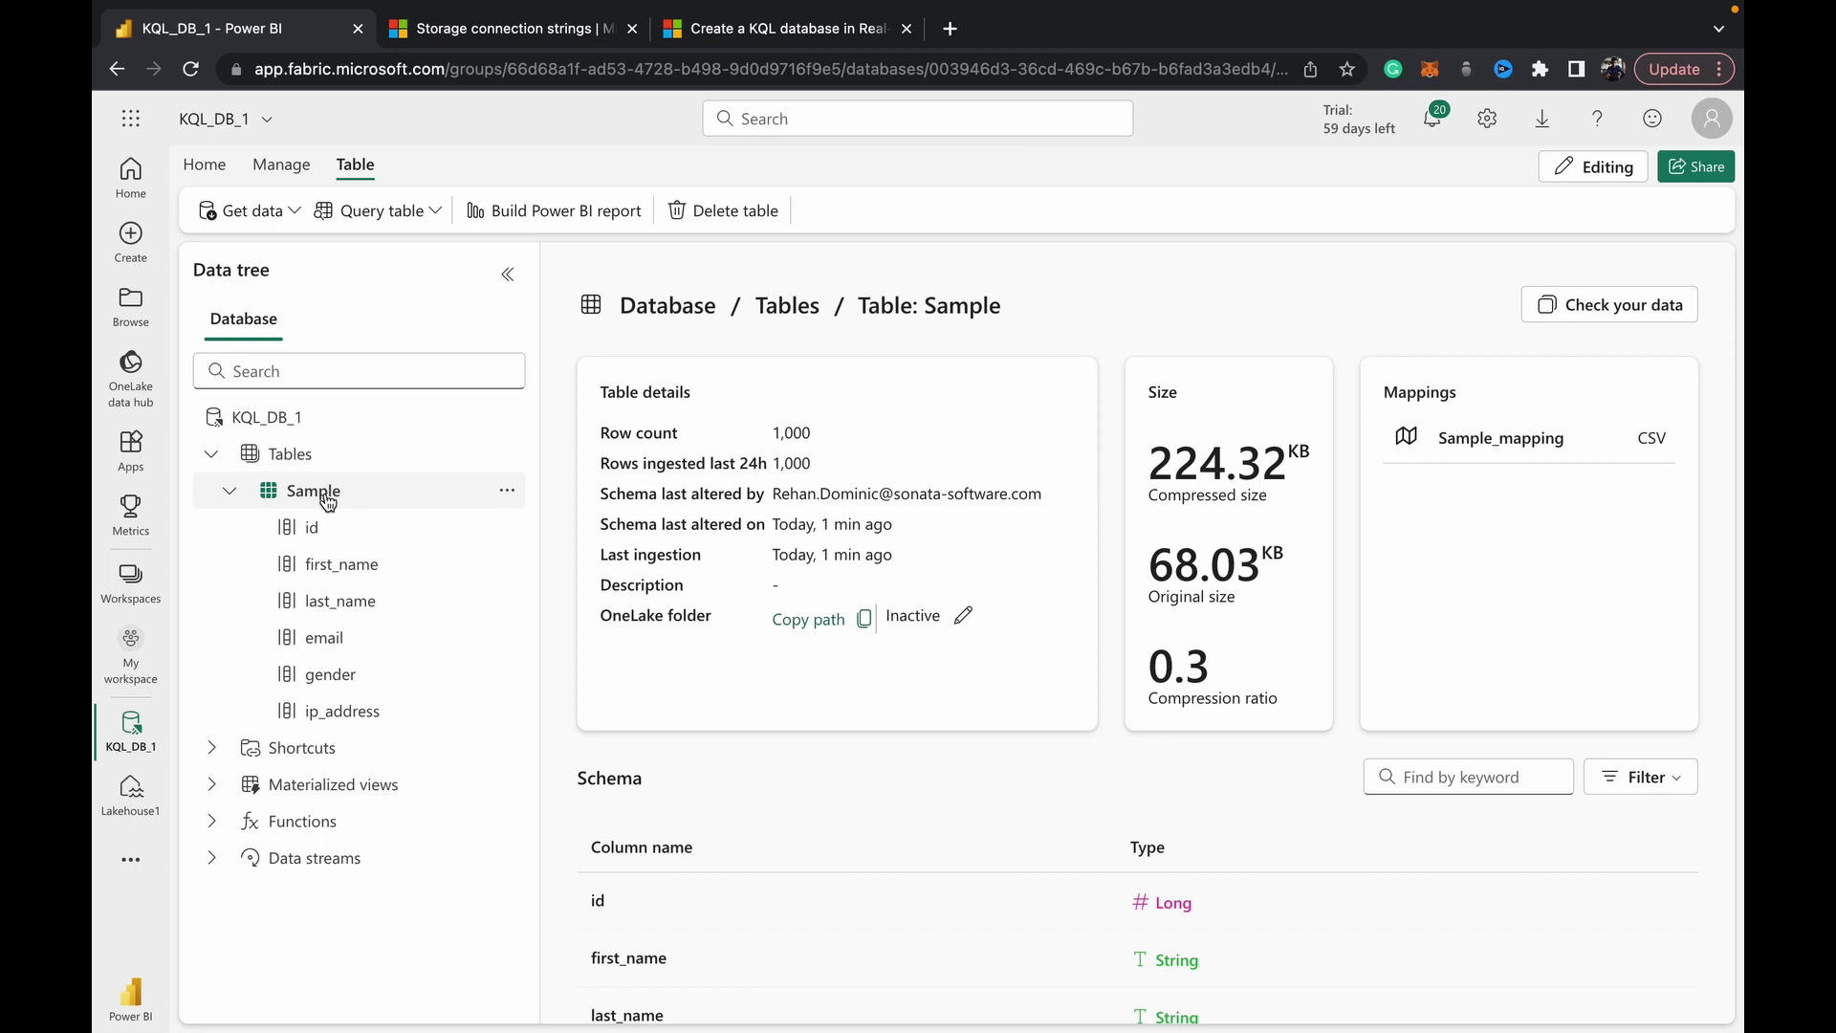
pyautogui.click(290, 454)
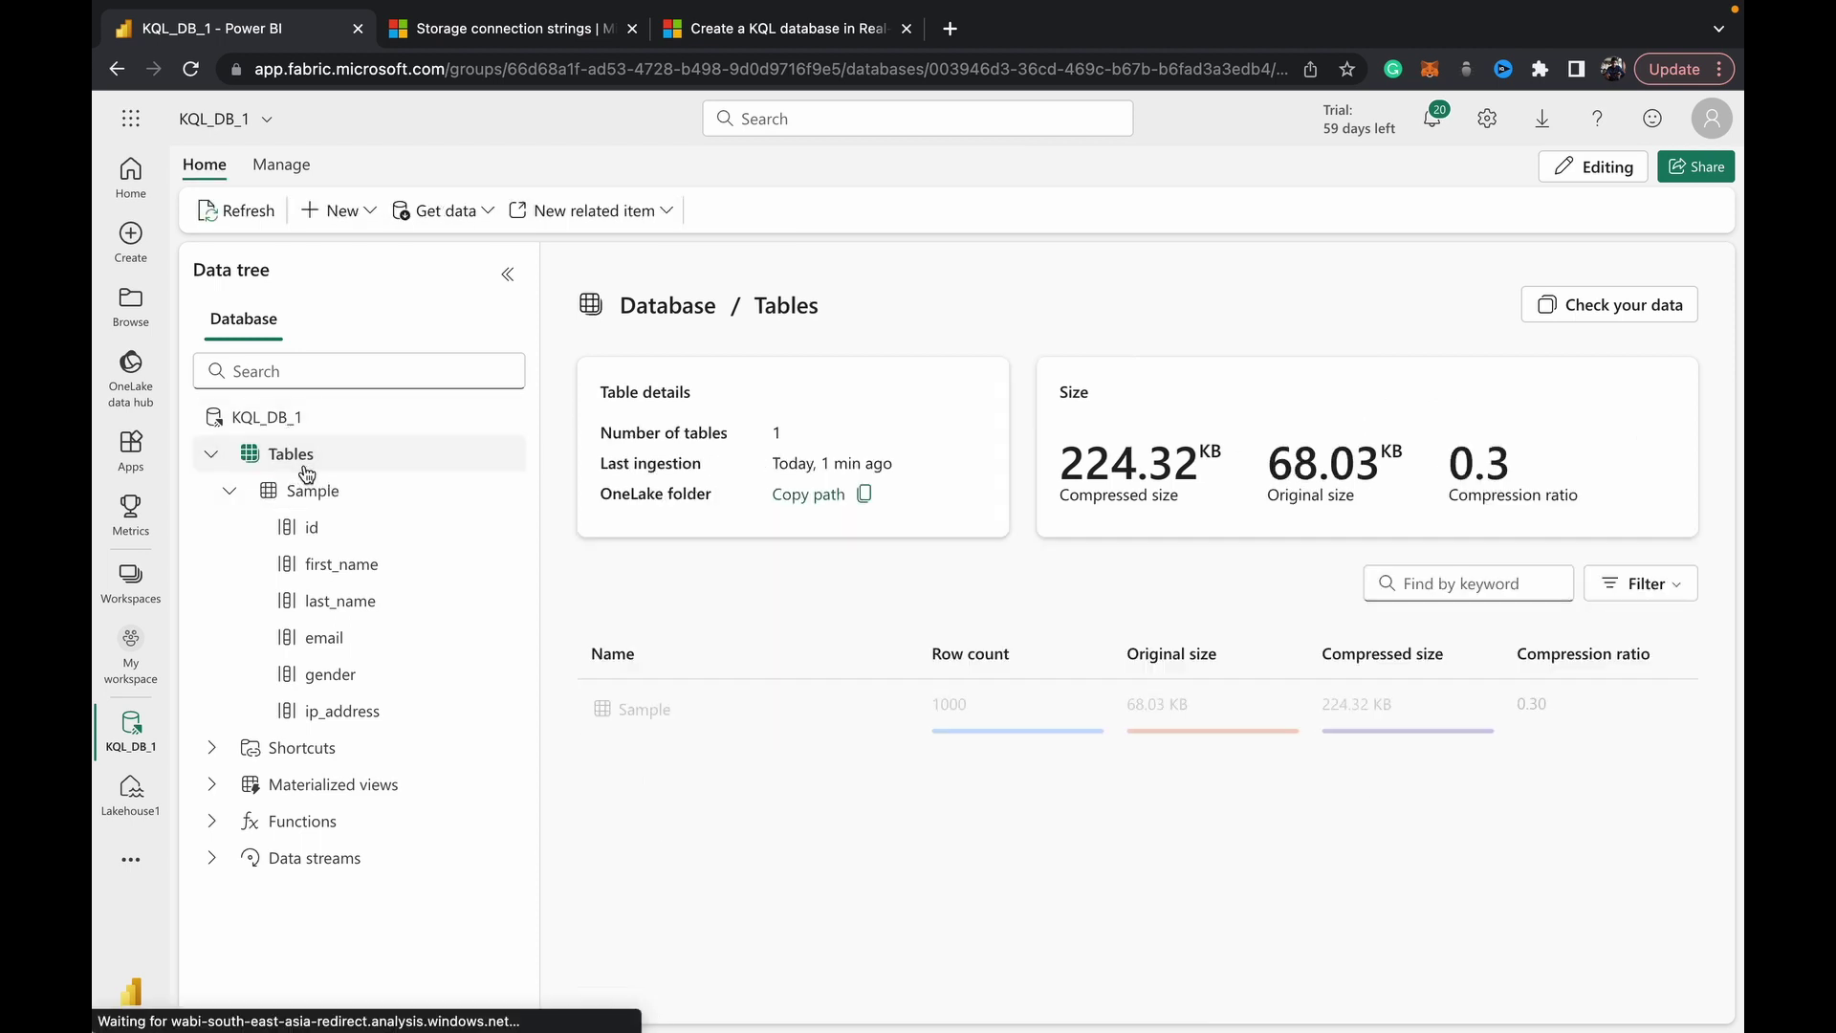
pyautogui.click(304, 419)
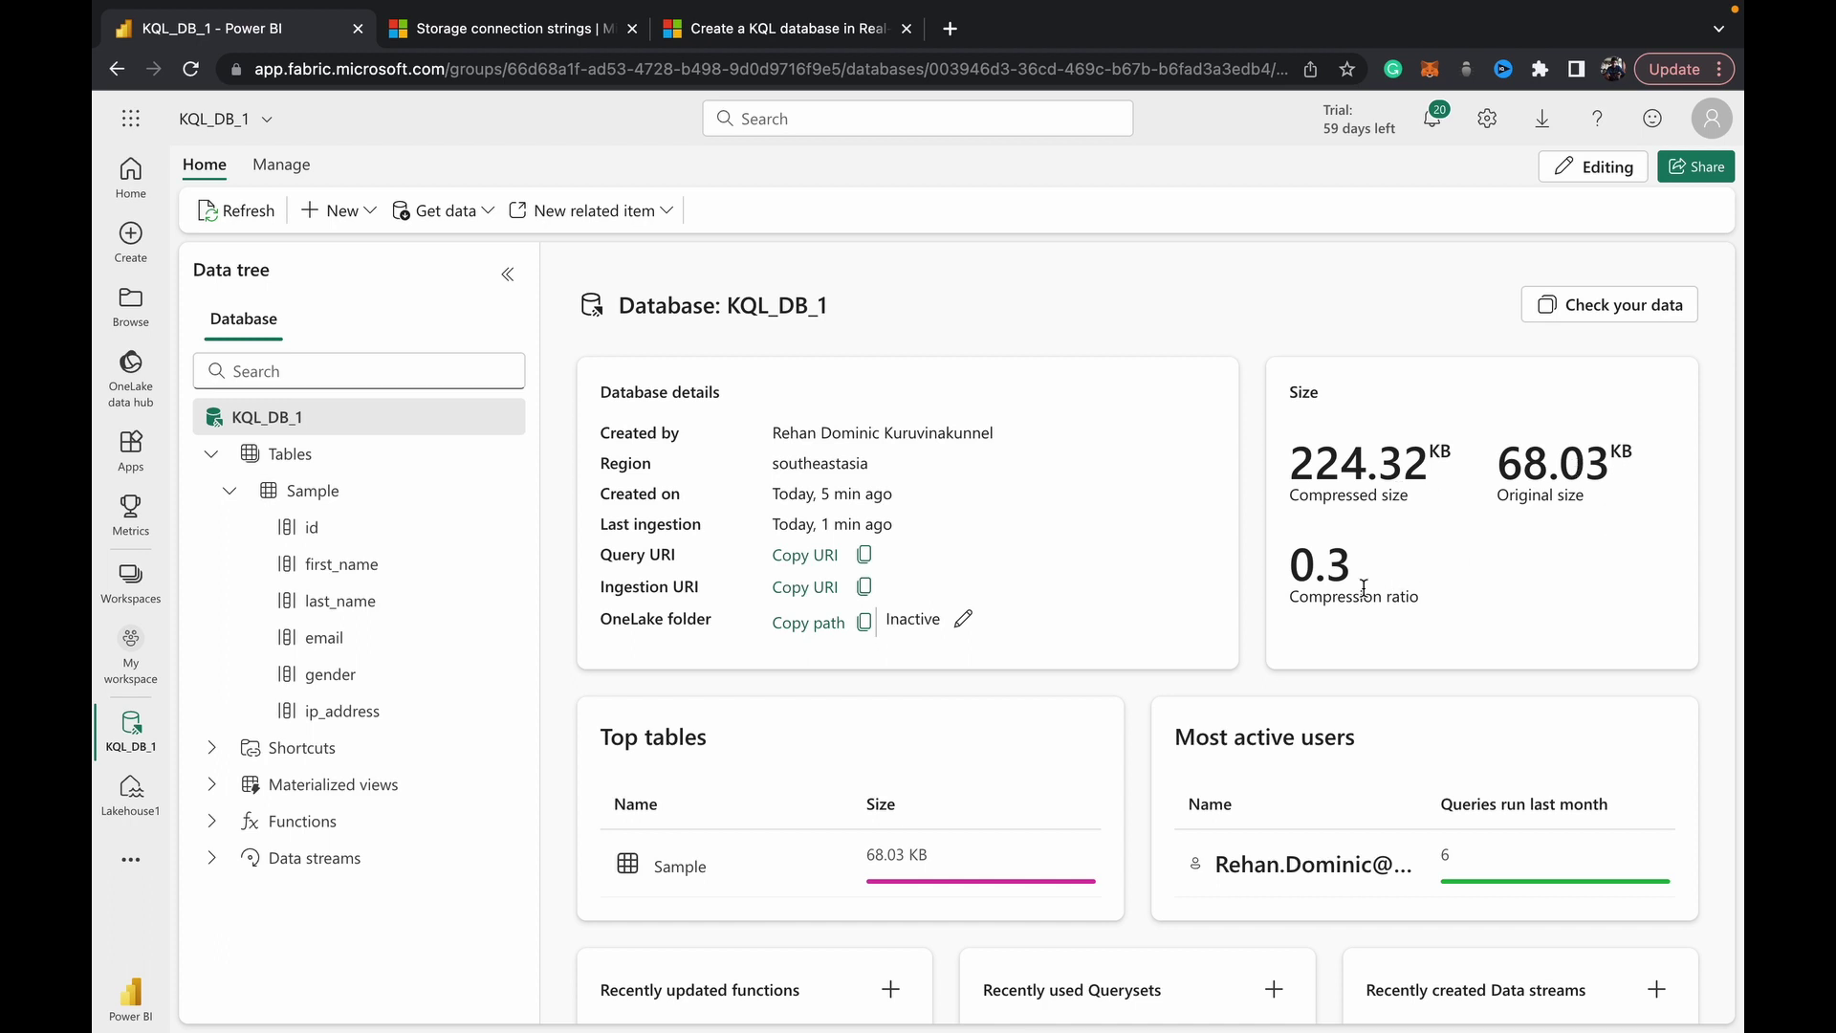
pyautogui.click(370, 490)
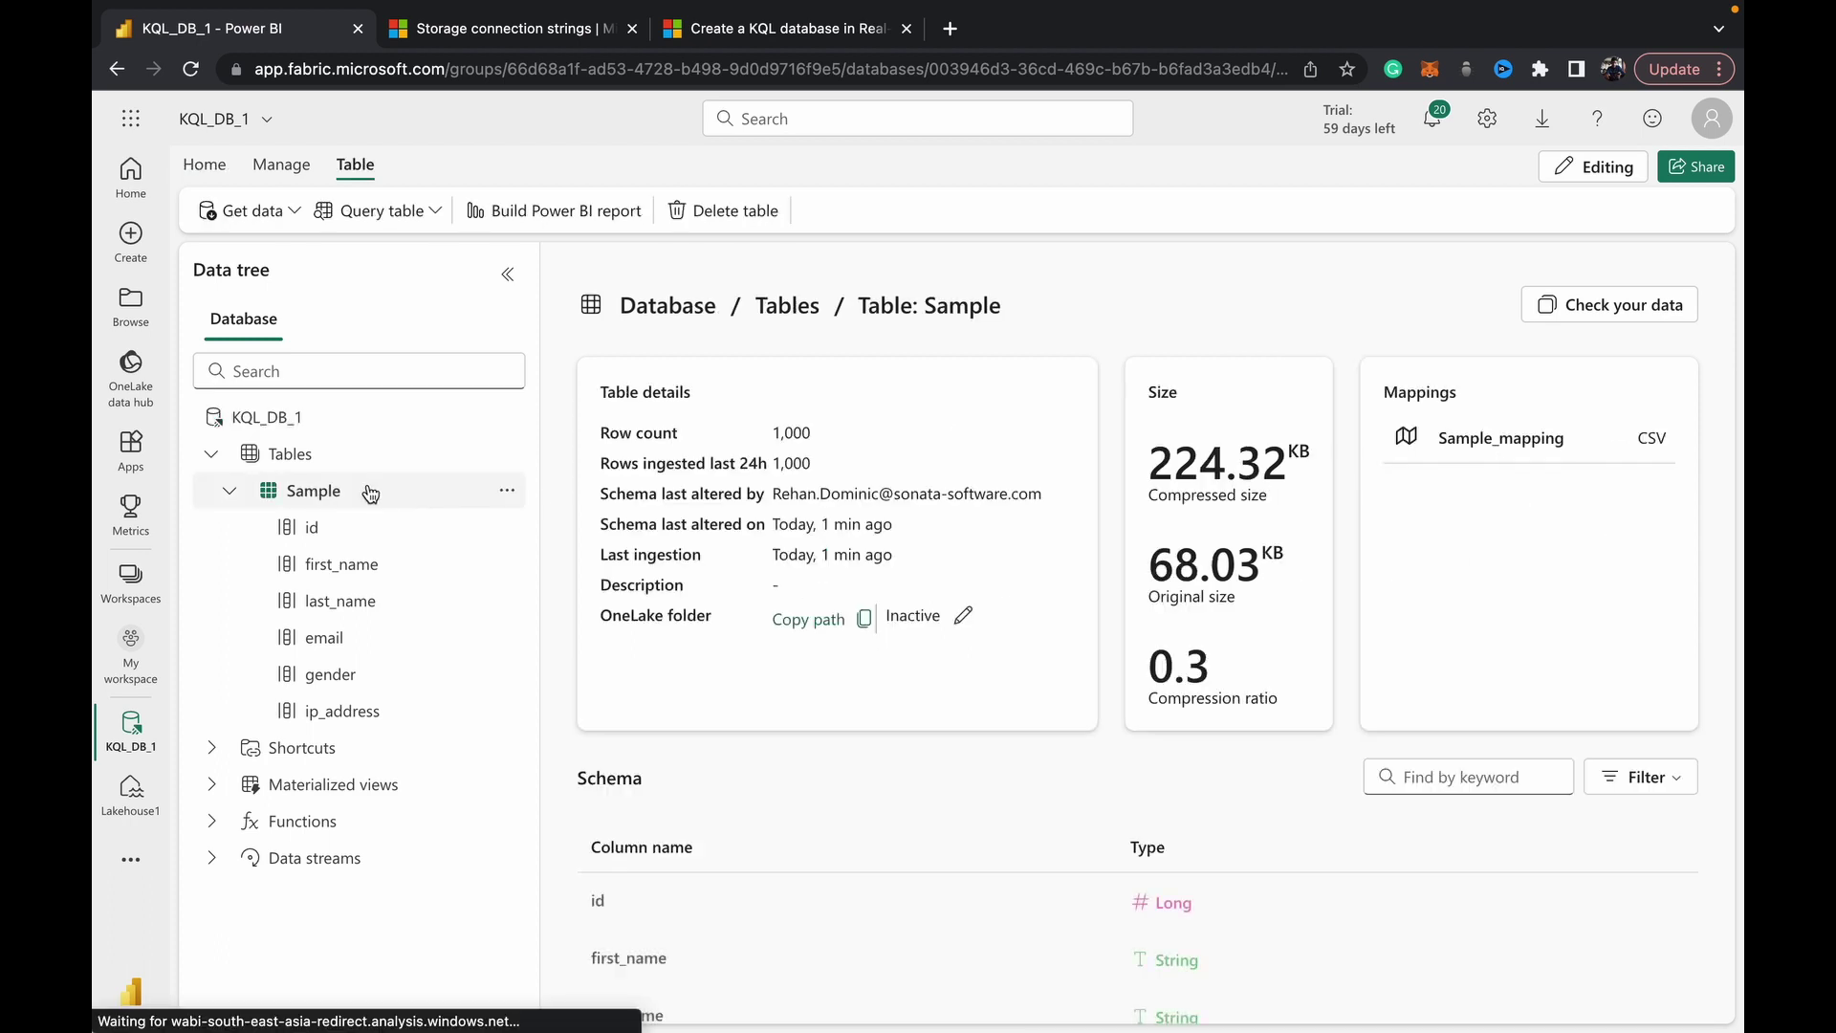
pyautogui.click(315, 455)
pyautogui.click(306, 417)
pyautogui.click(311, 456)
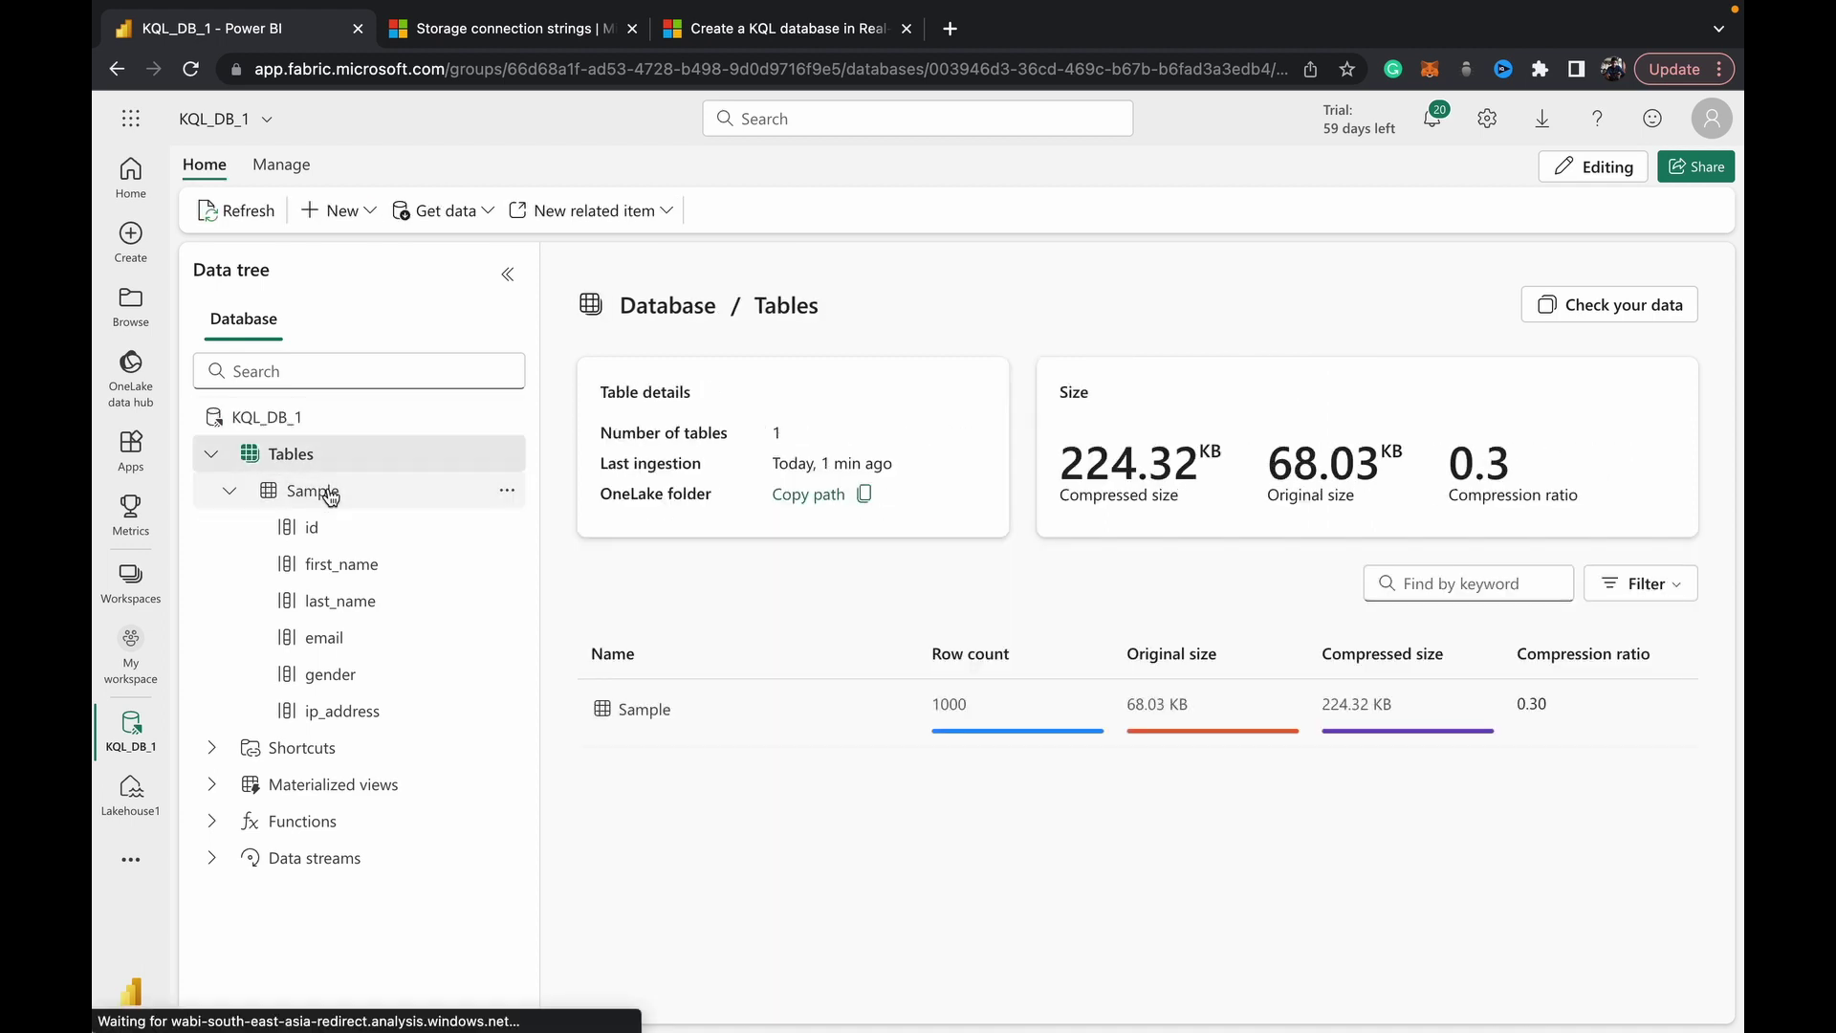
# Review the Sample table's column schema again, then return to the KQL_DB_1 overview
pyautogui.click(330, 494)
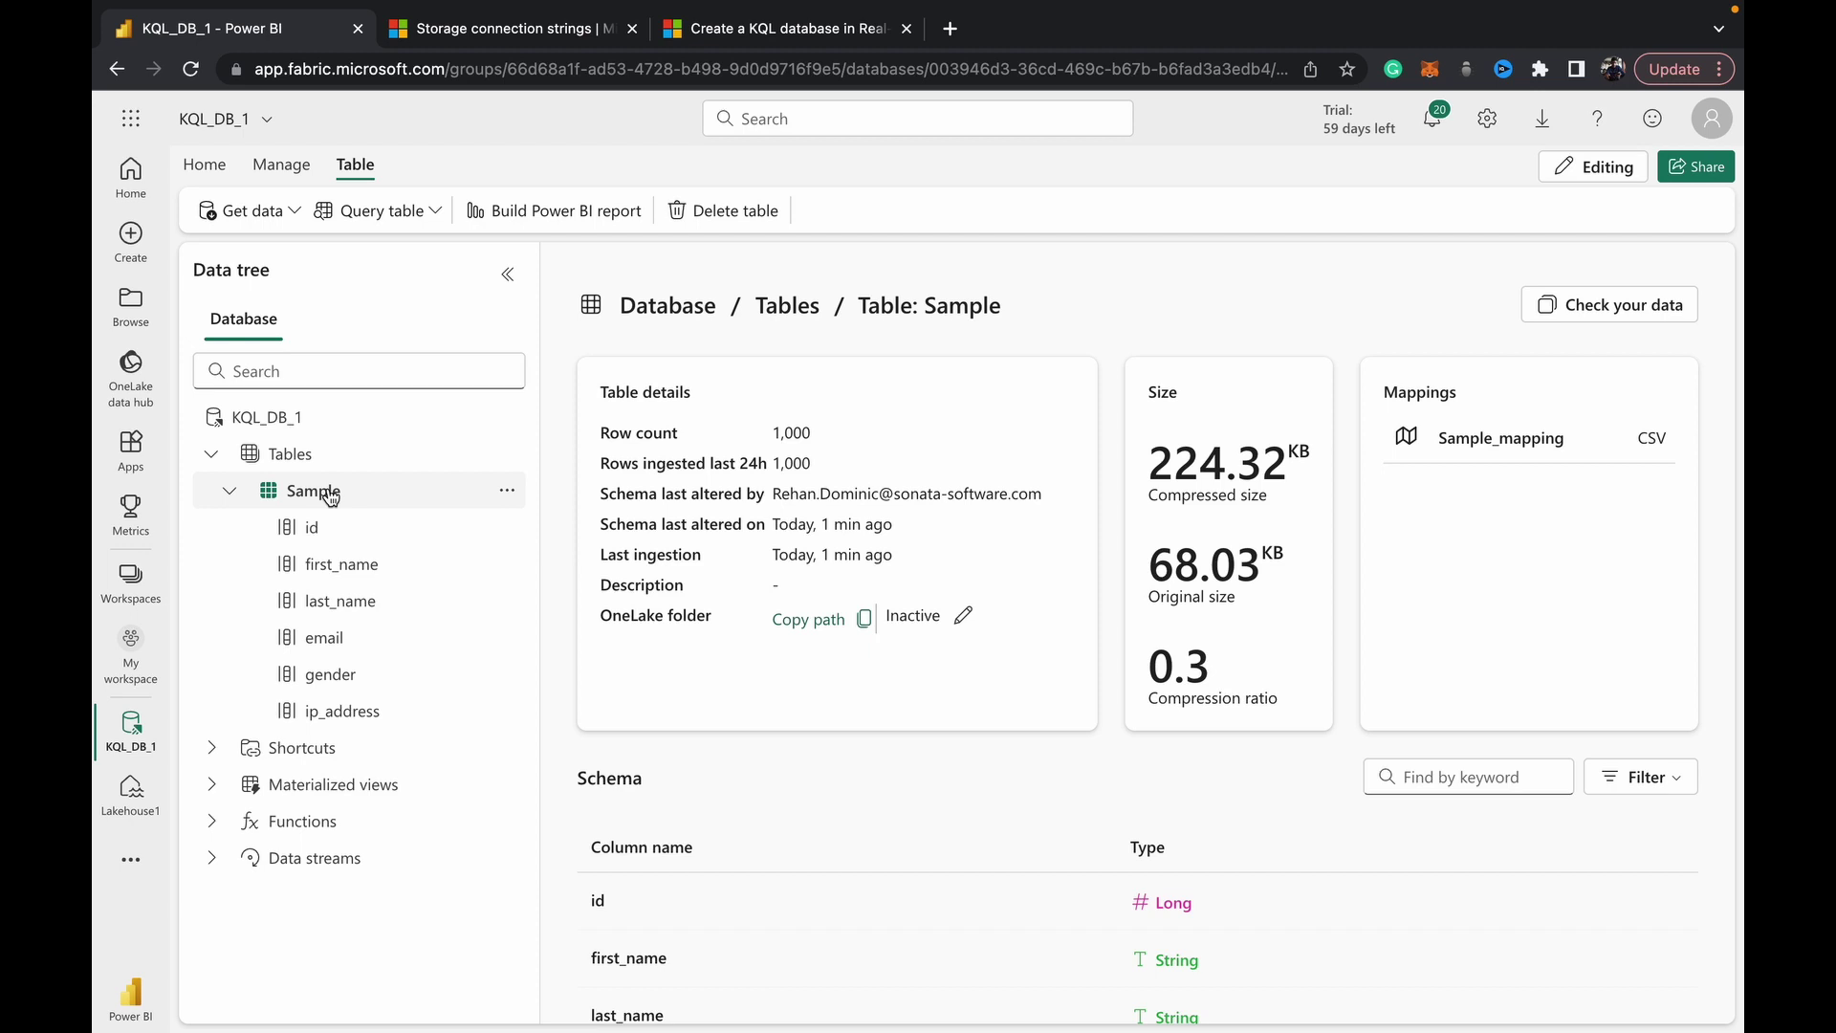
pyautogui.scroll(-3, 742, 909)
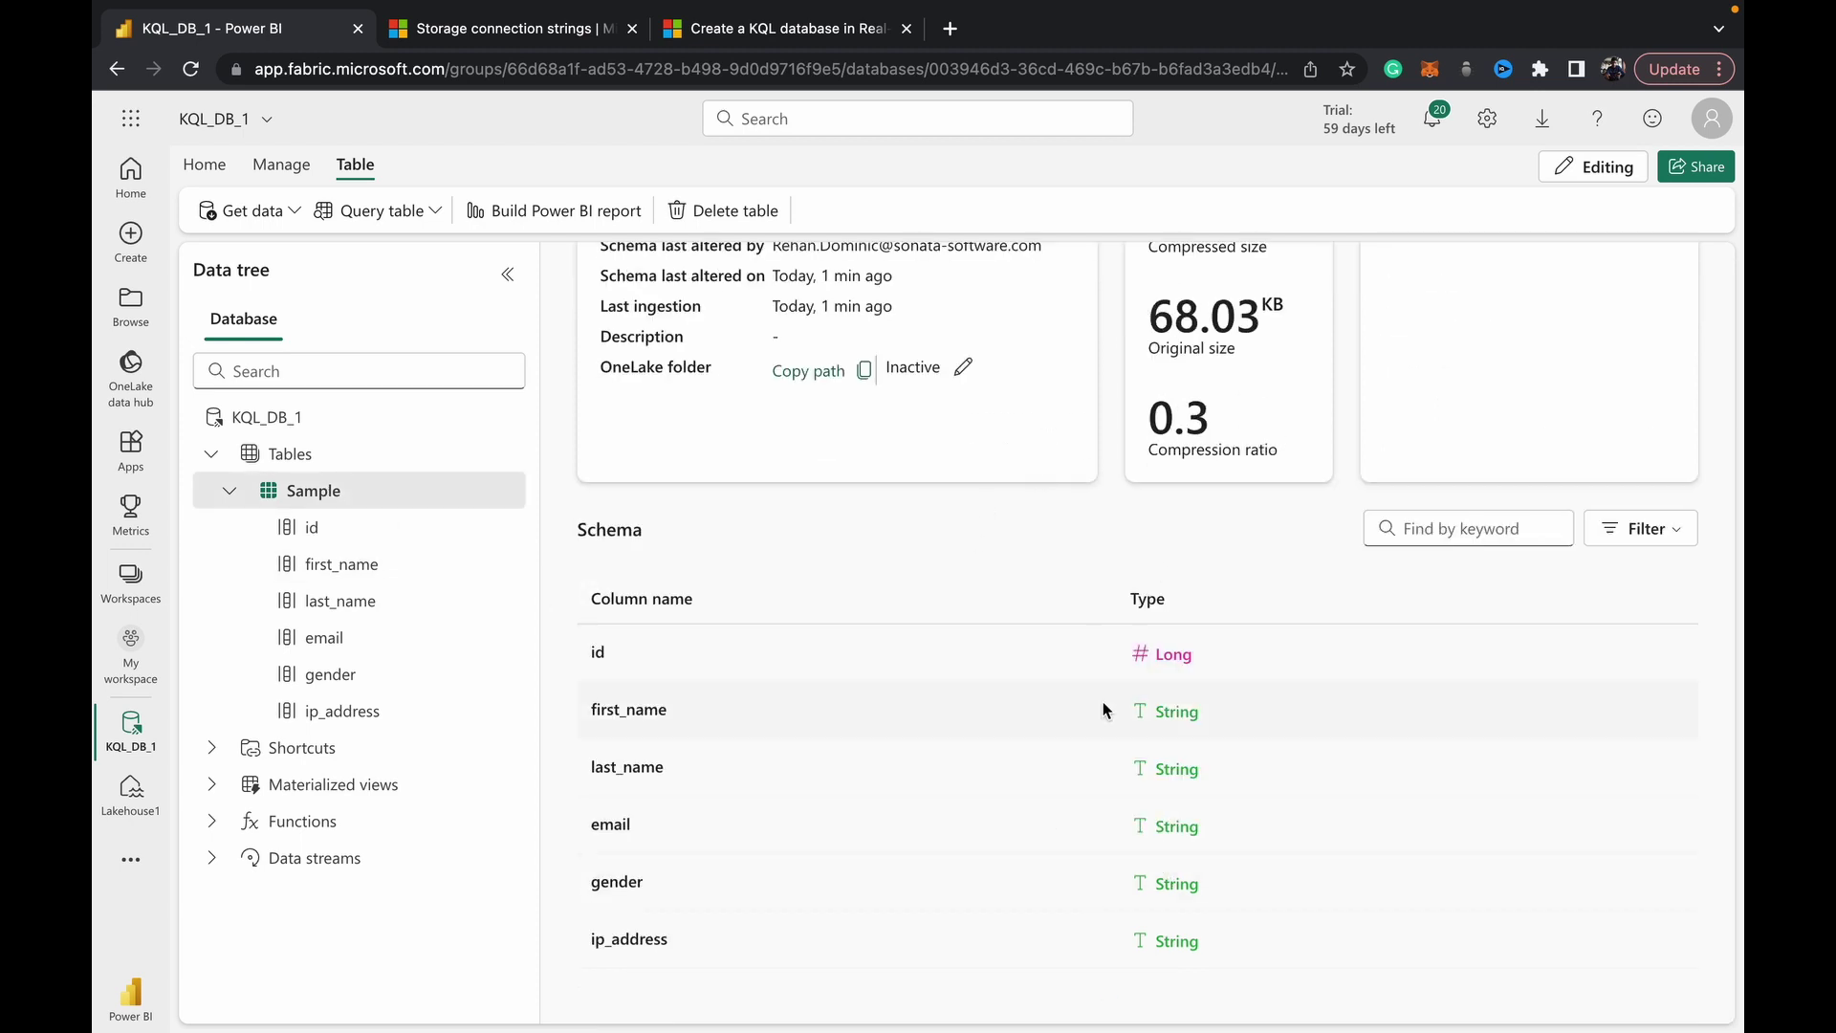
pyautogui.scroll(3, 1102, 706)
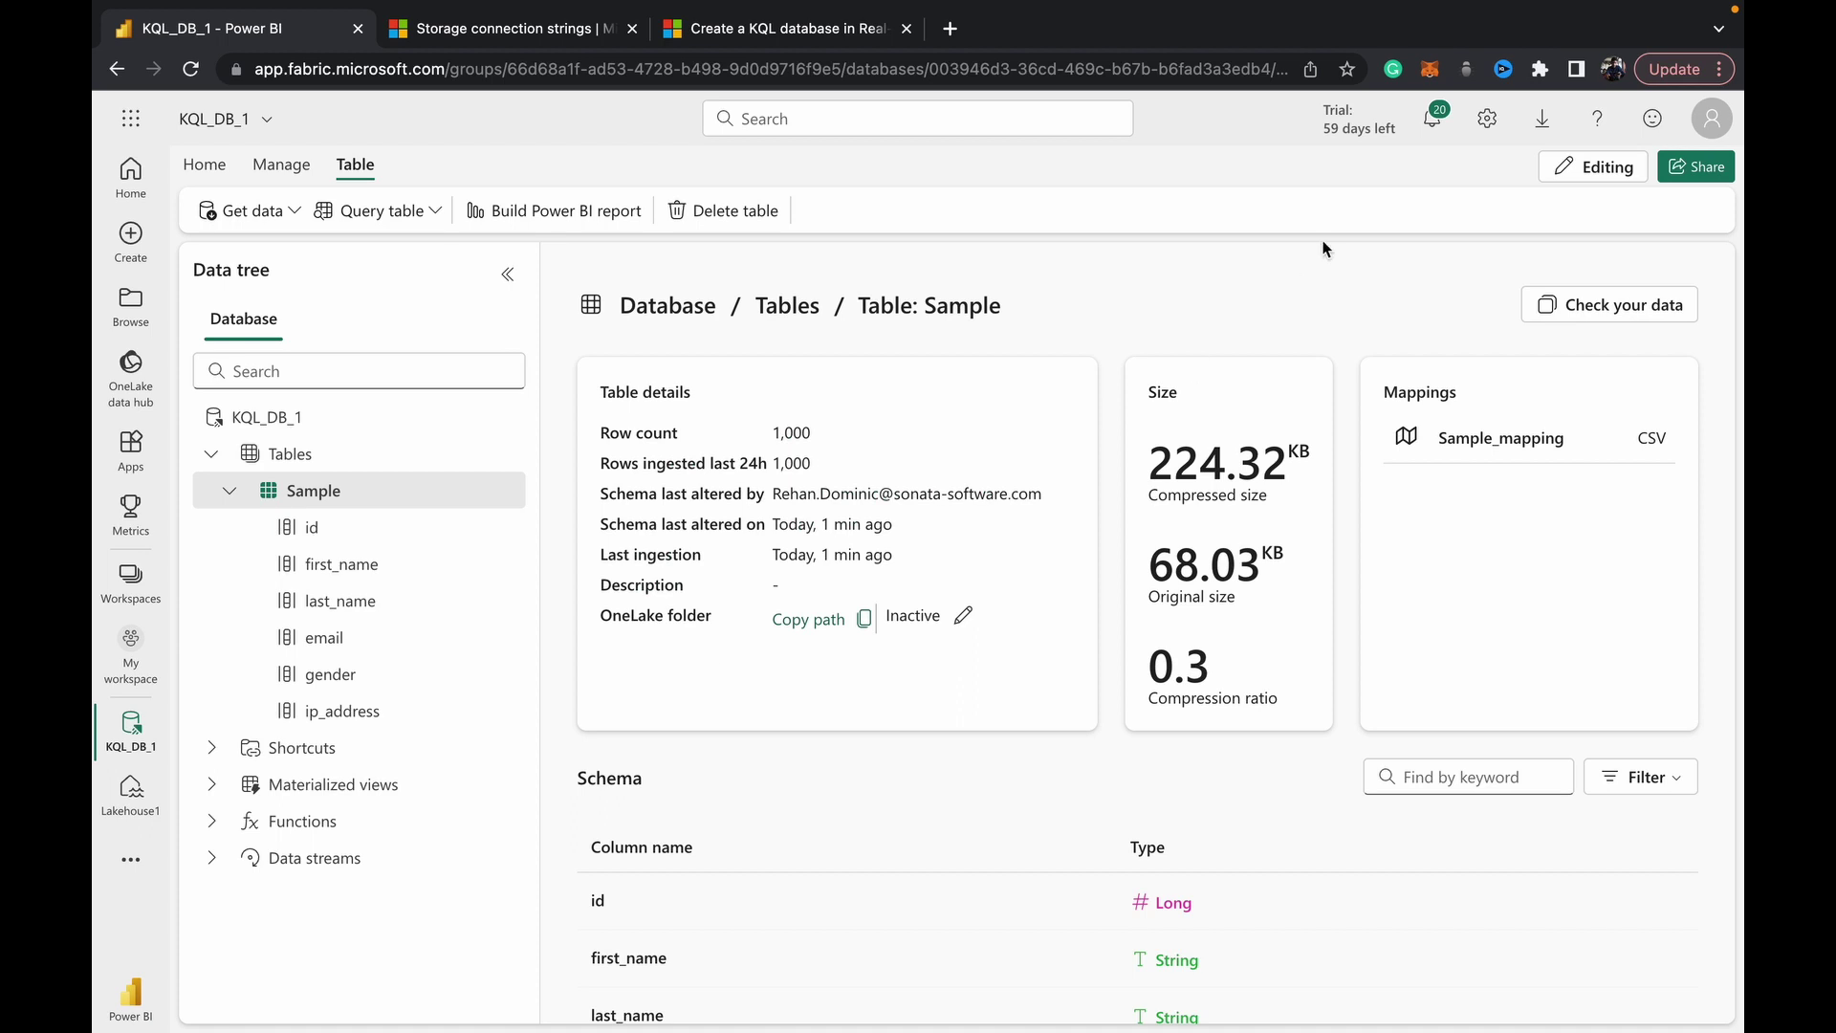
pyautogui.click(319, 417)
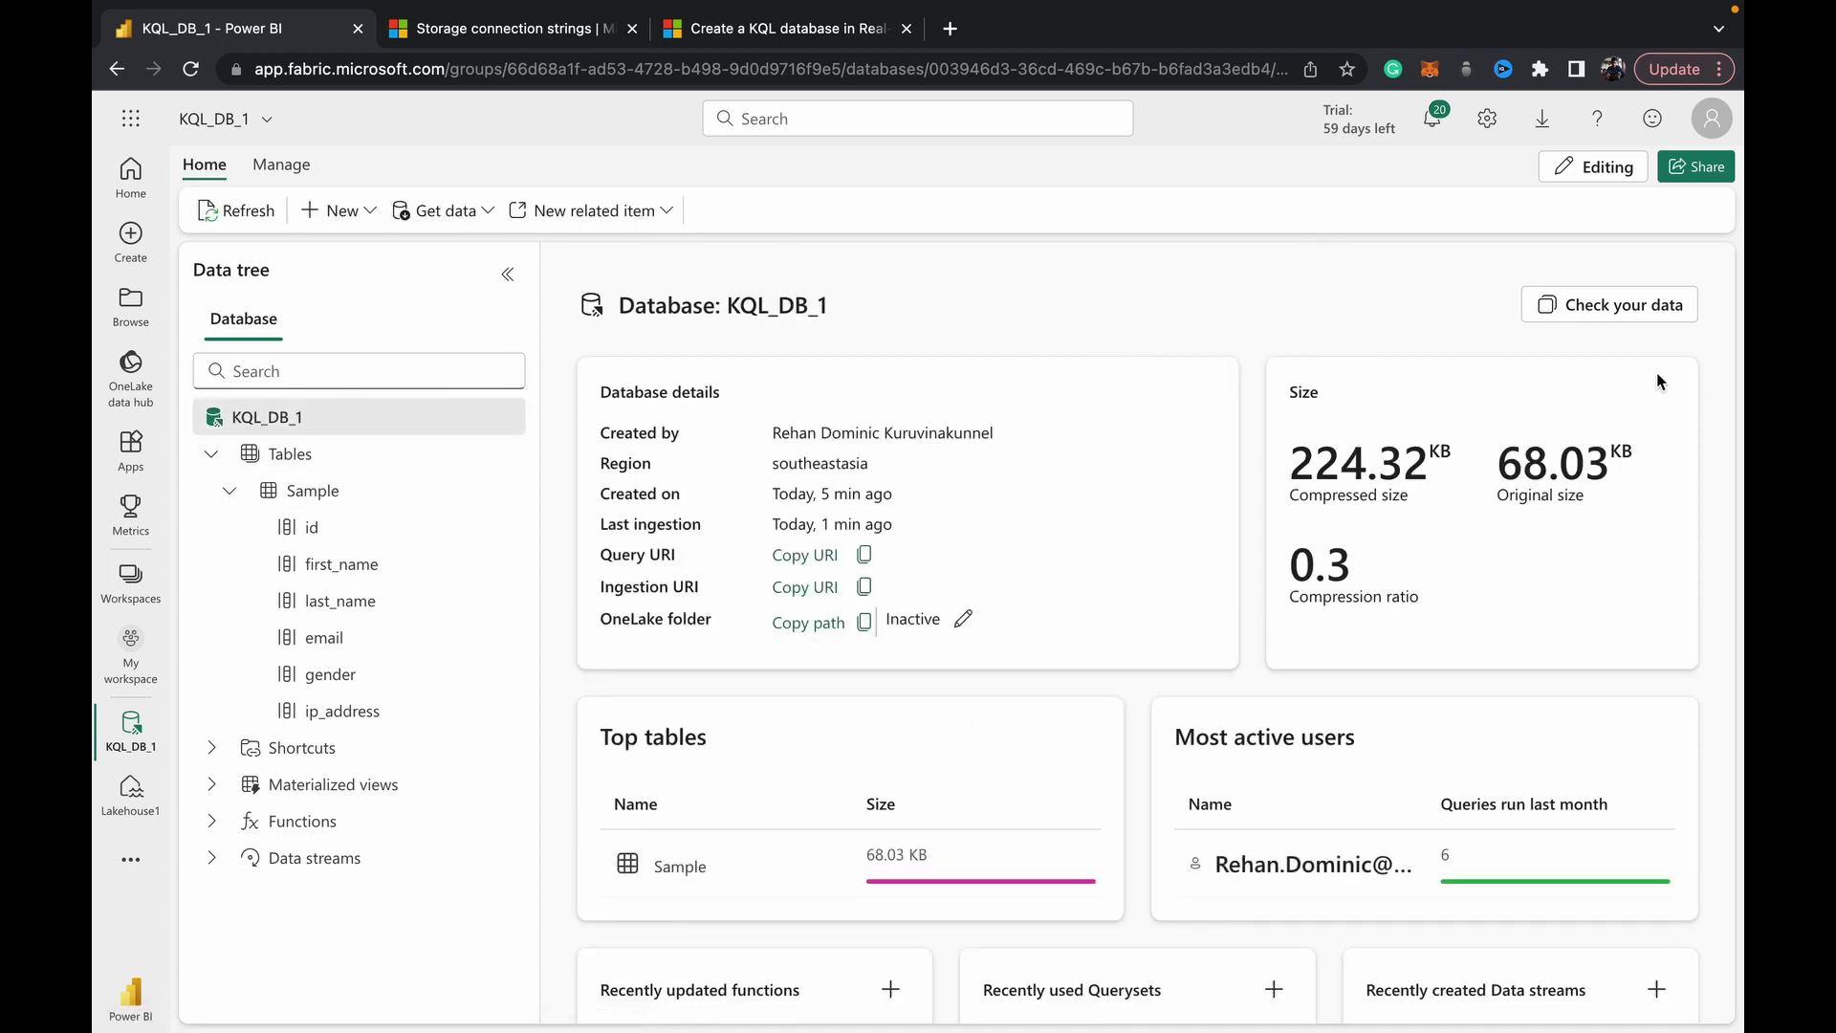
# Run 'Sample | count' in Check your data, confirming a count of 1,000 records
pyautogui.click(1625, 306)
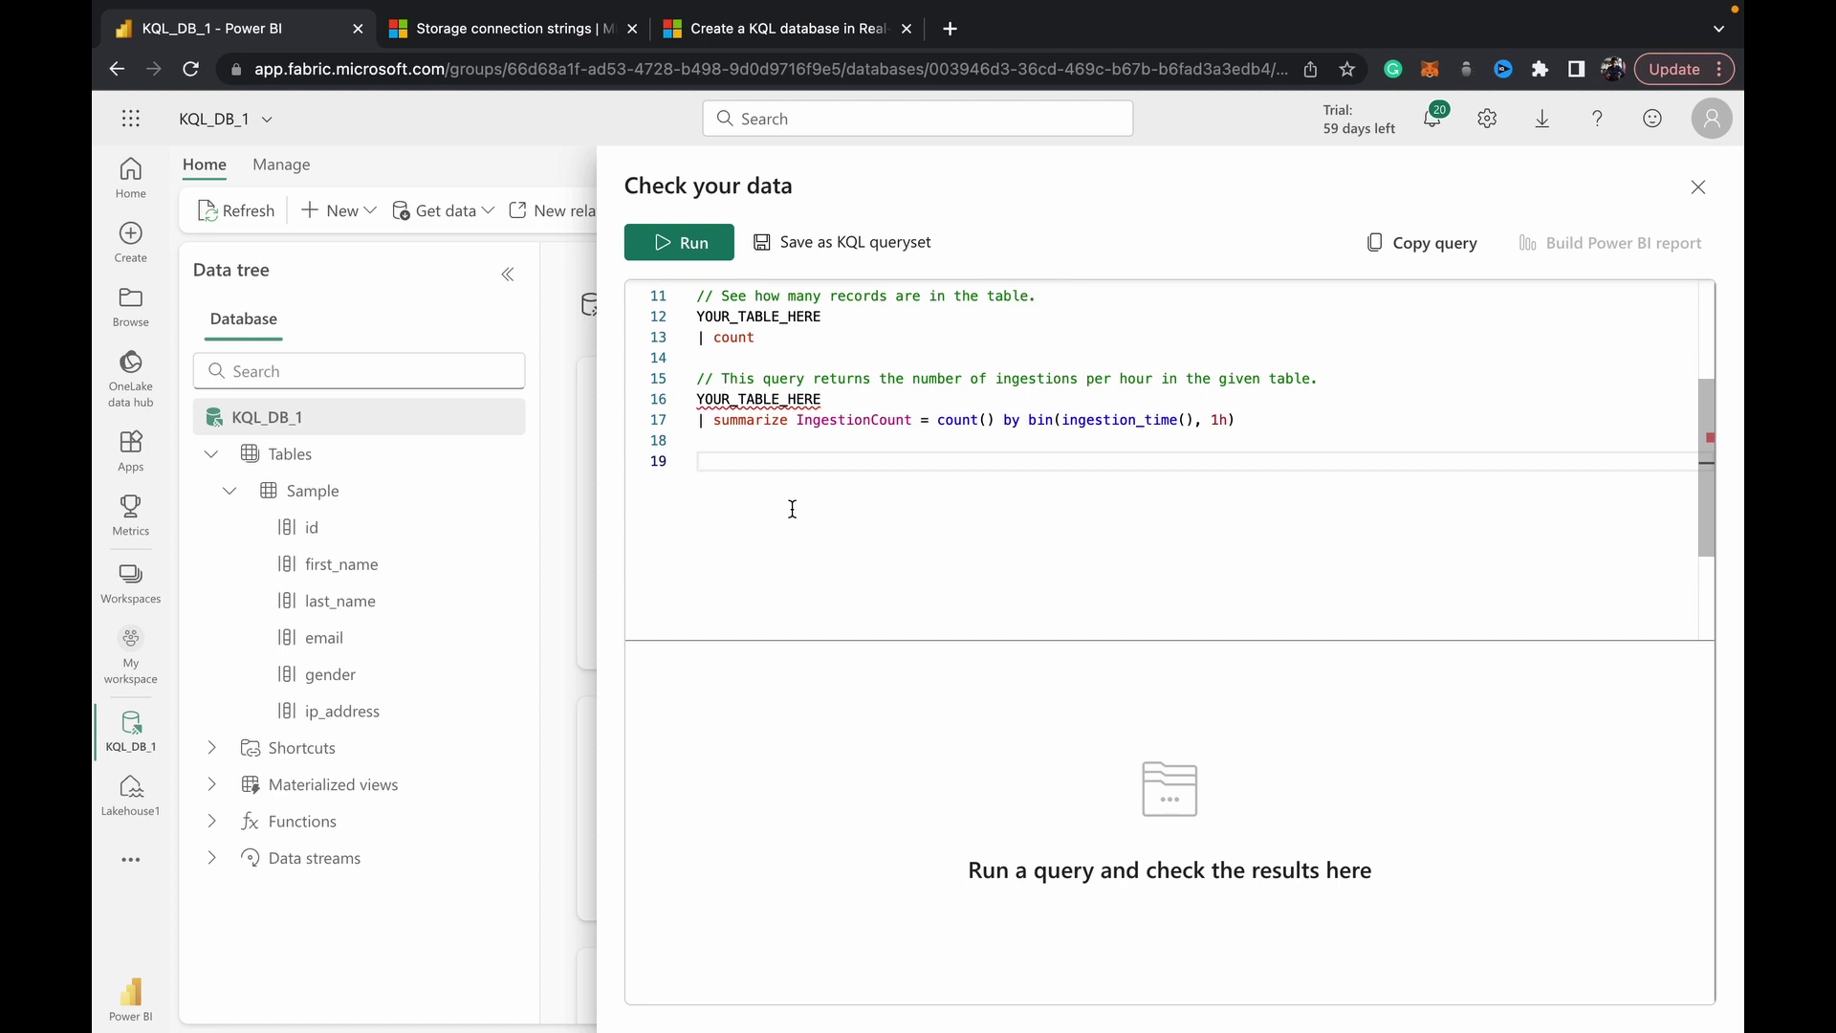
pyautogui.write('Sample')
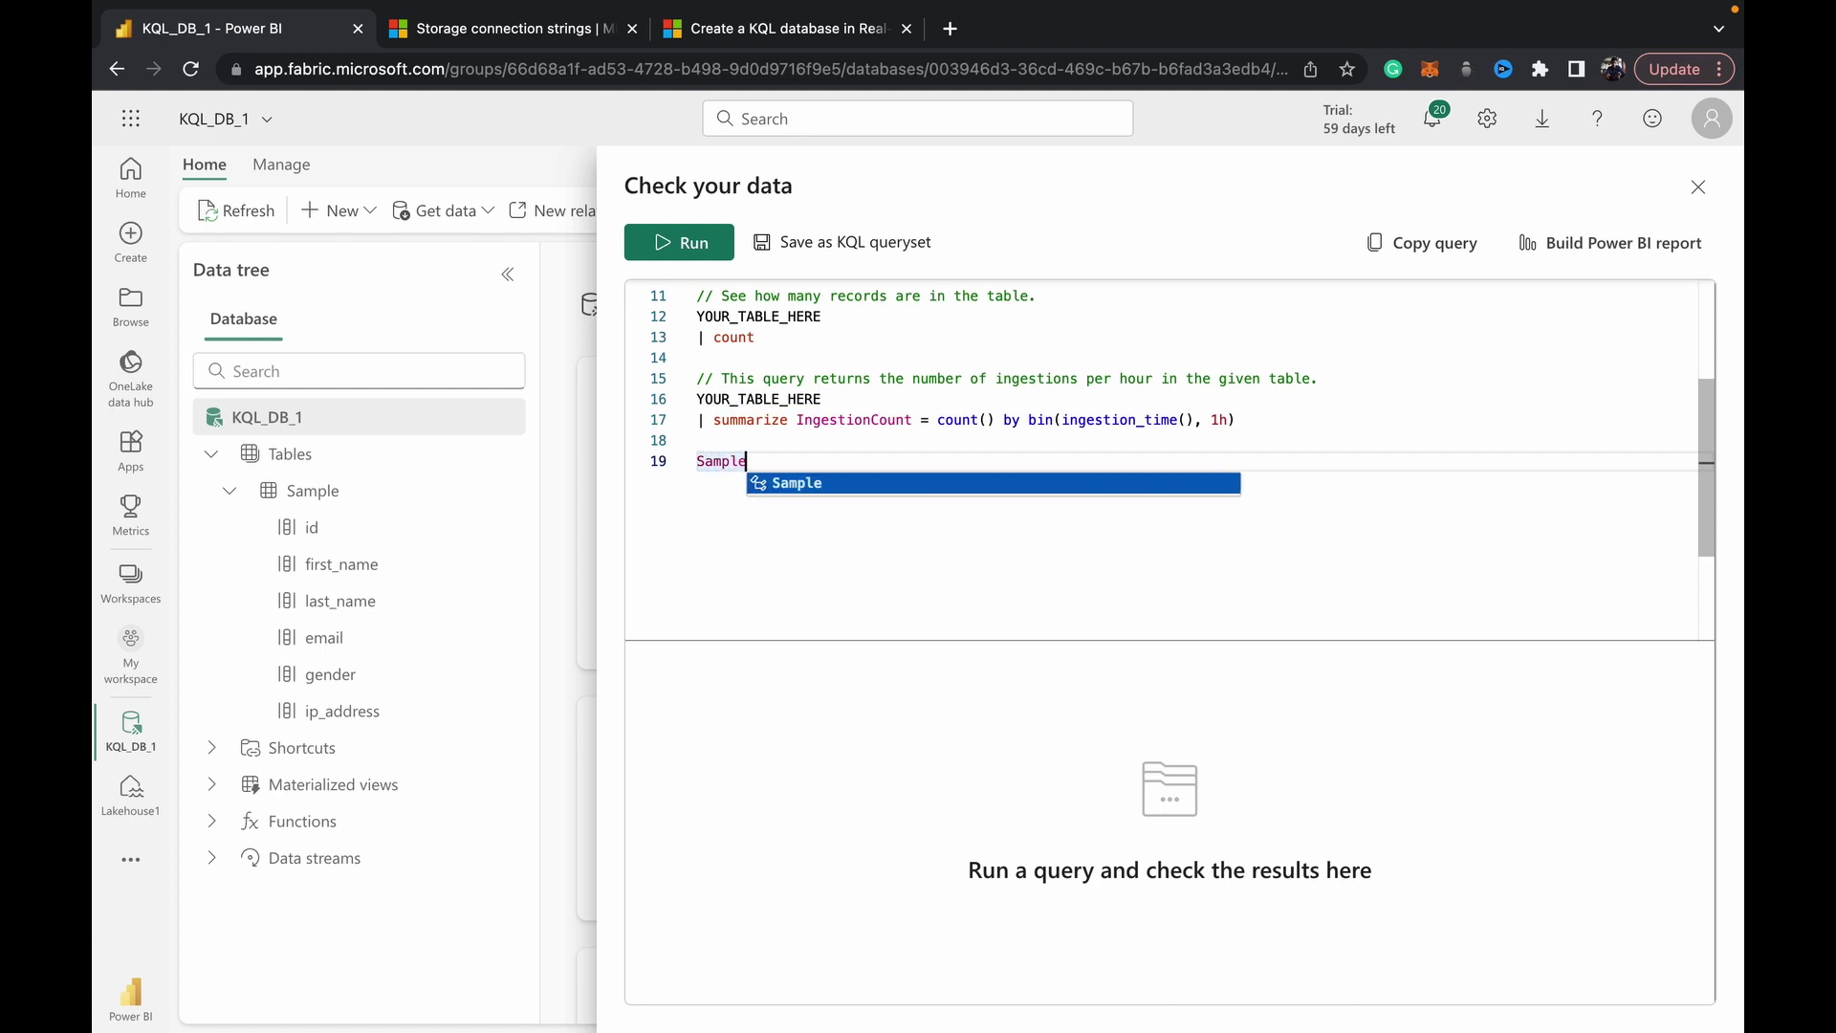
pyautogui.press('Return')
pyautogui.write('|')
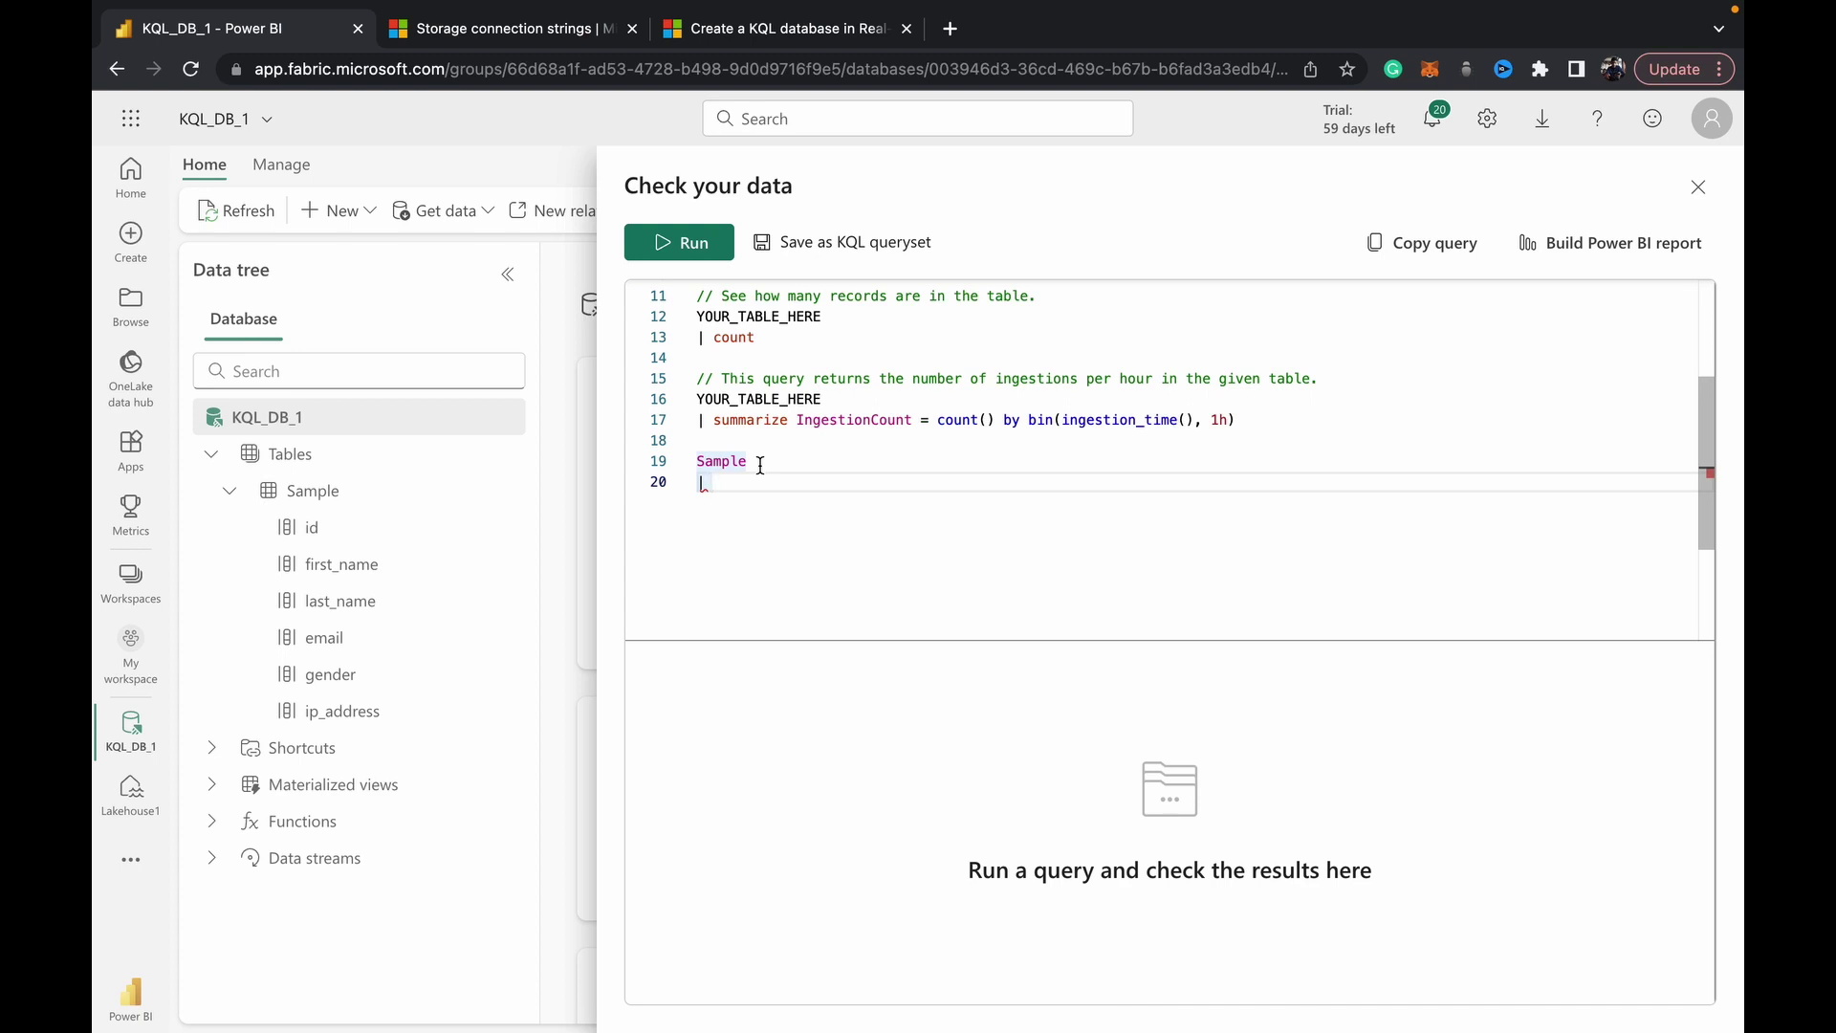
pyautogui.write('count')
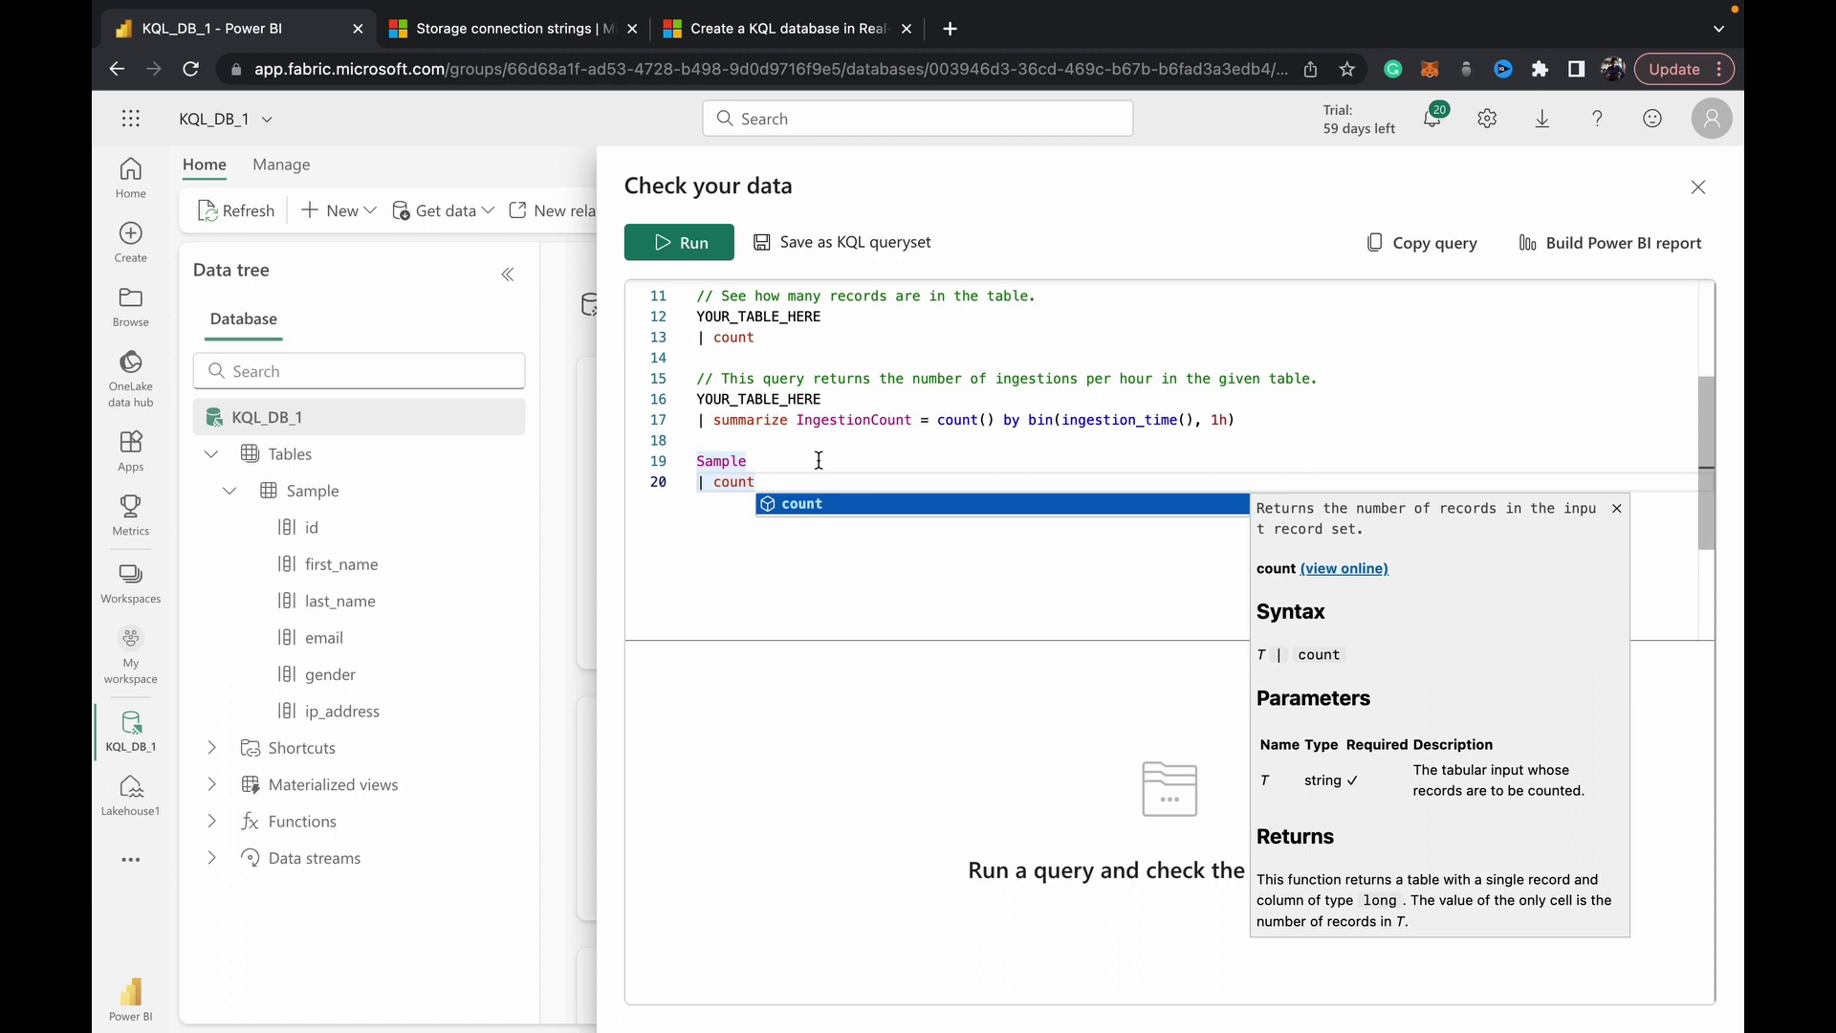
pyautogui.moveTo(771, 478); pyautogui.dragTo(691, 461)
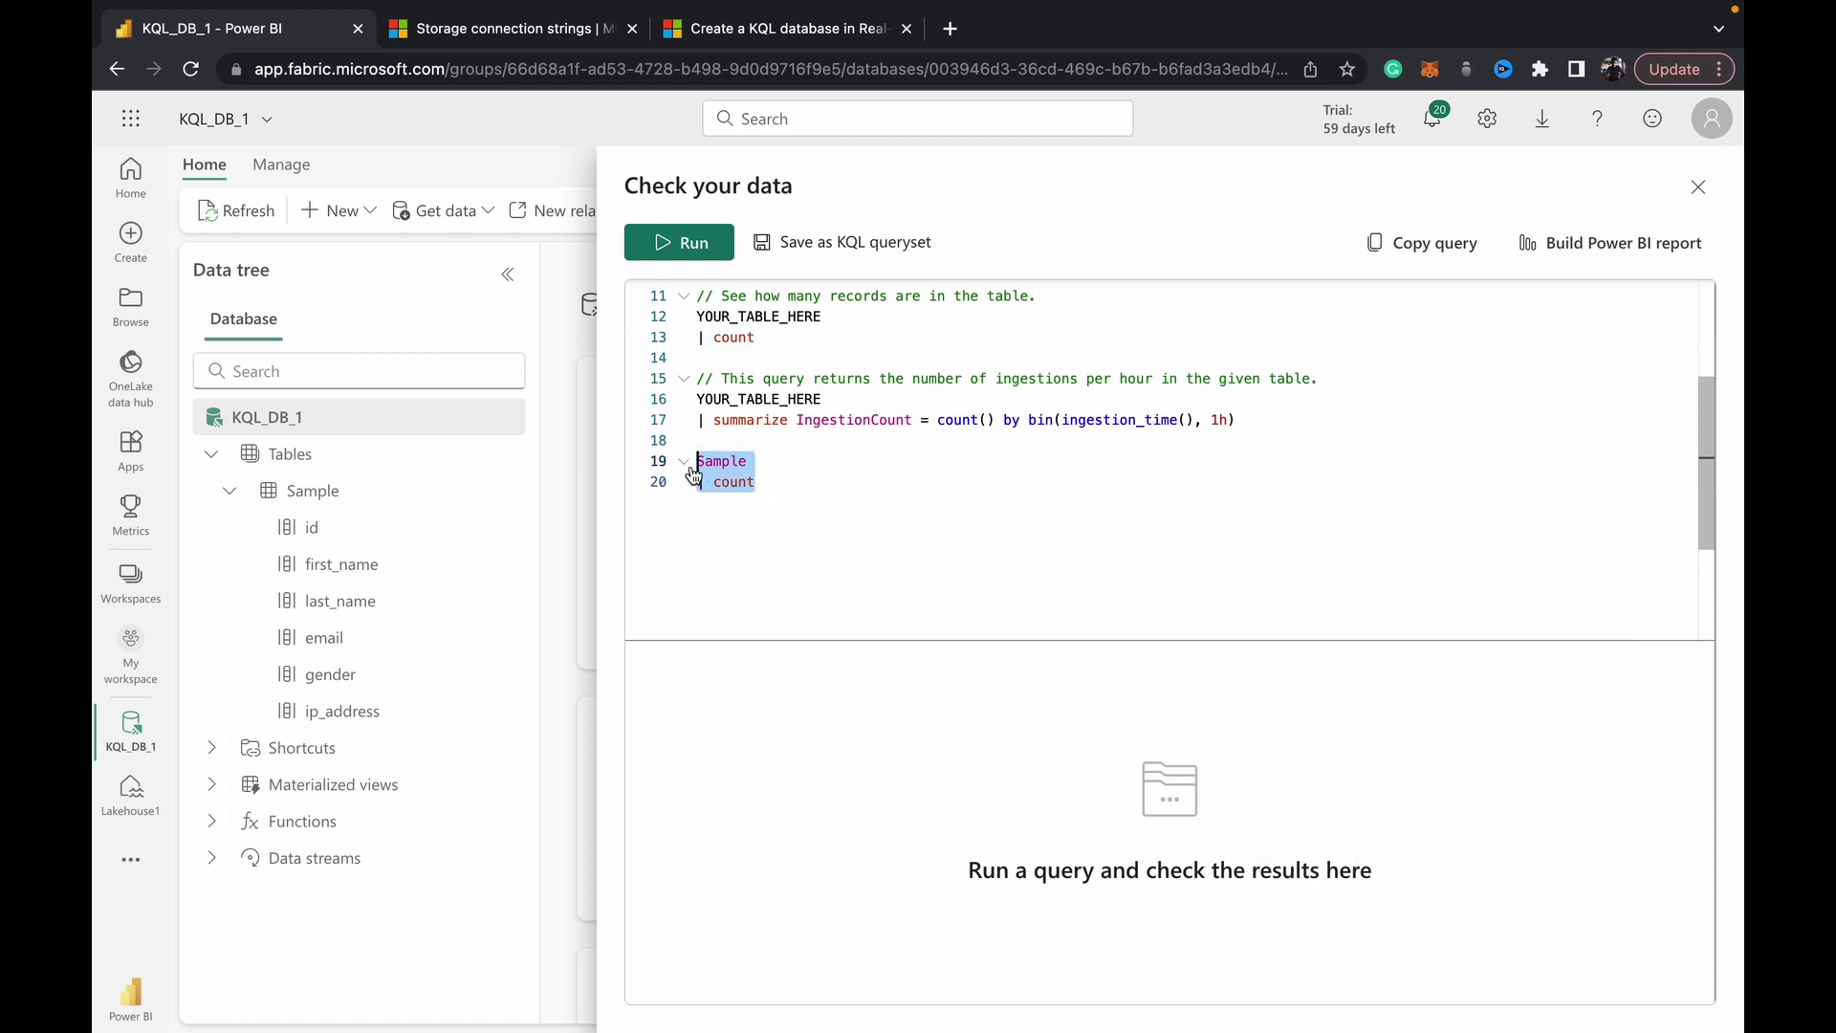
pyautogui.click(662, 242)
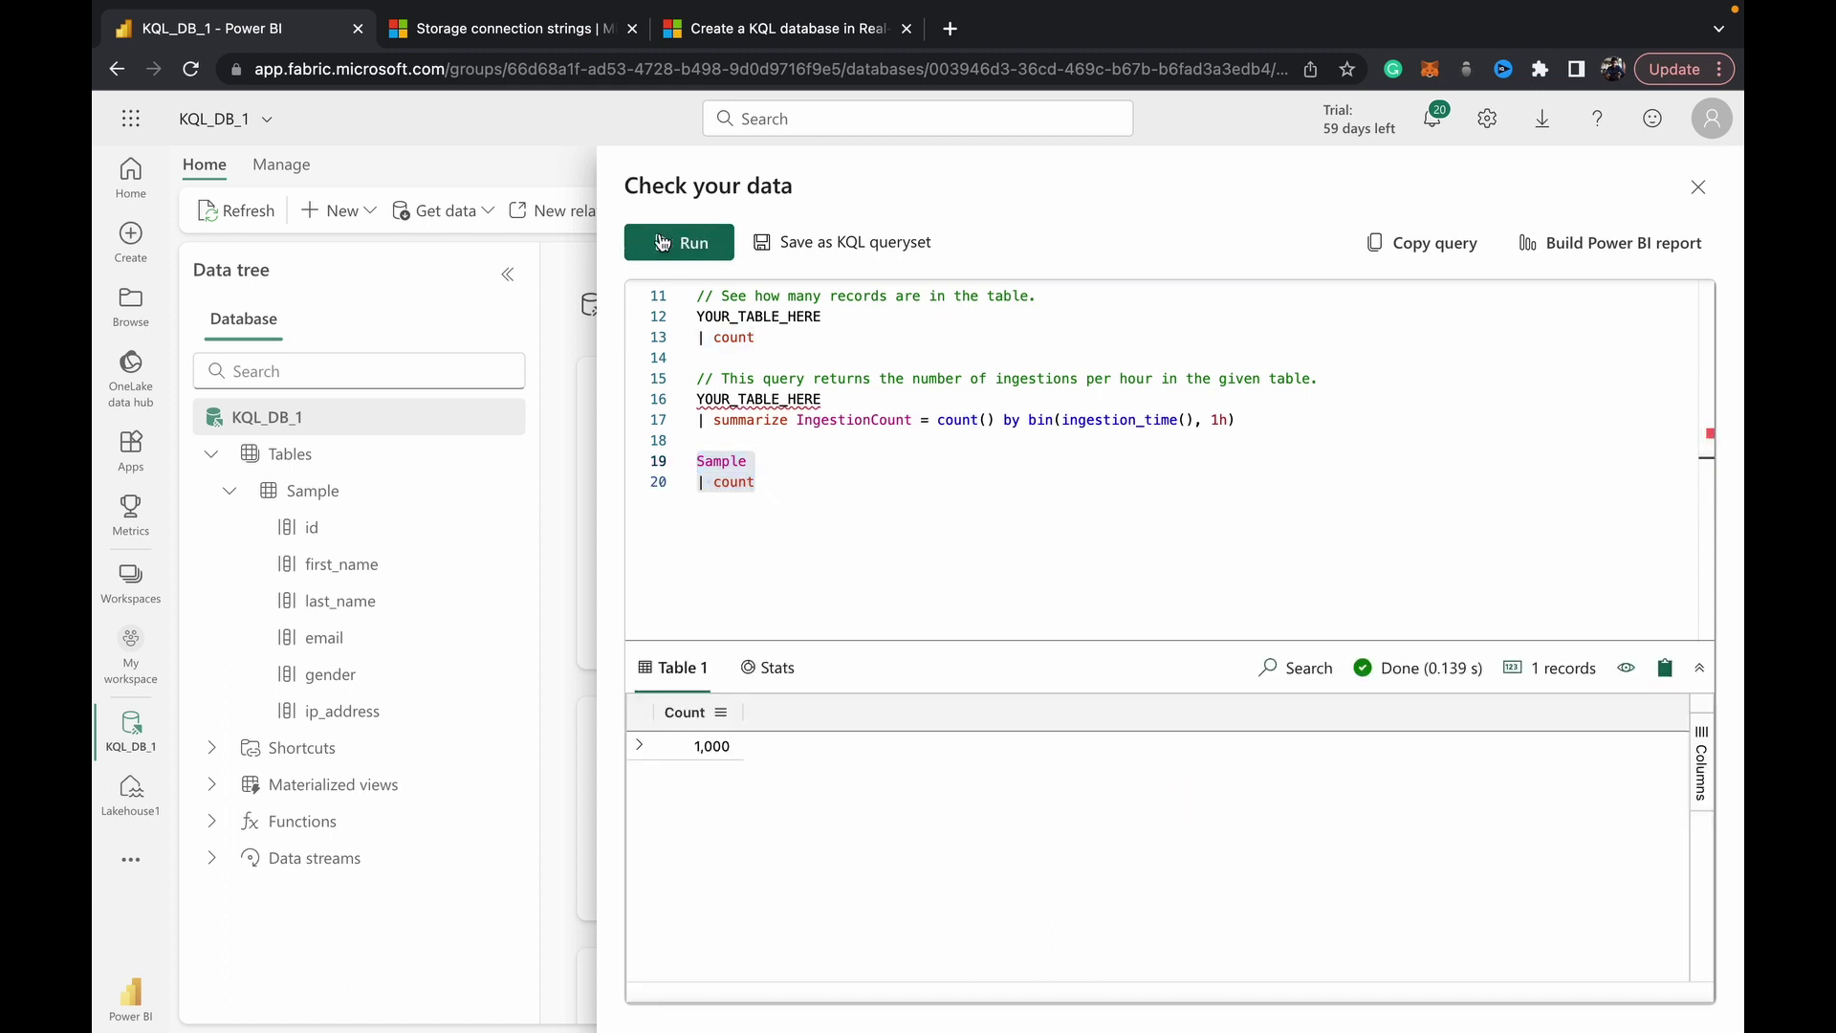
pyautogui.click(775, 473)
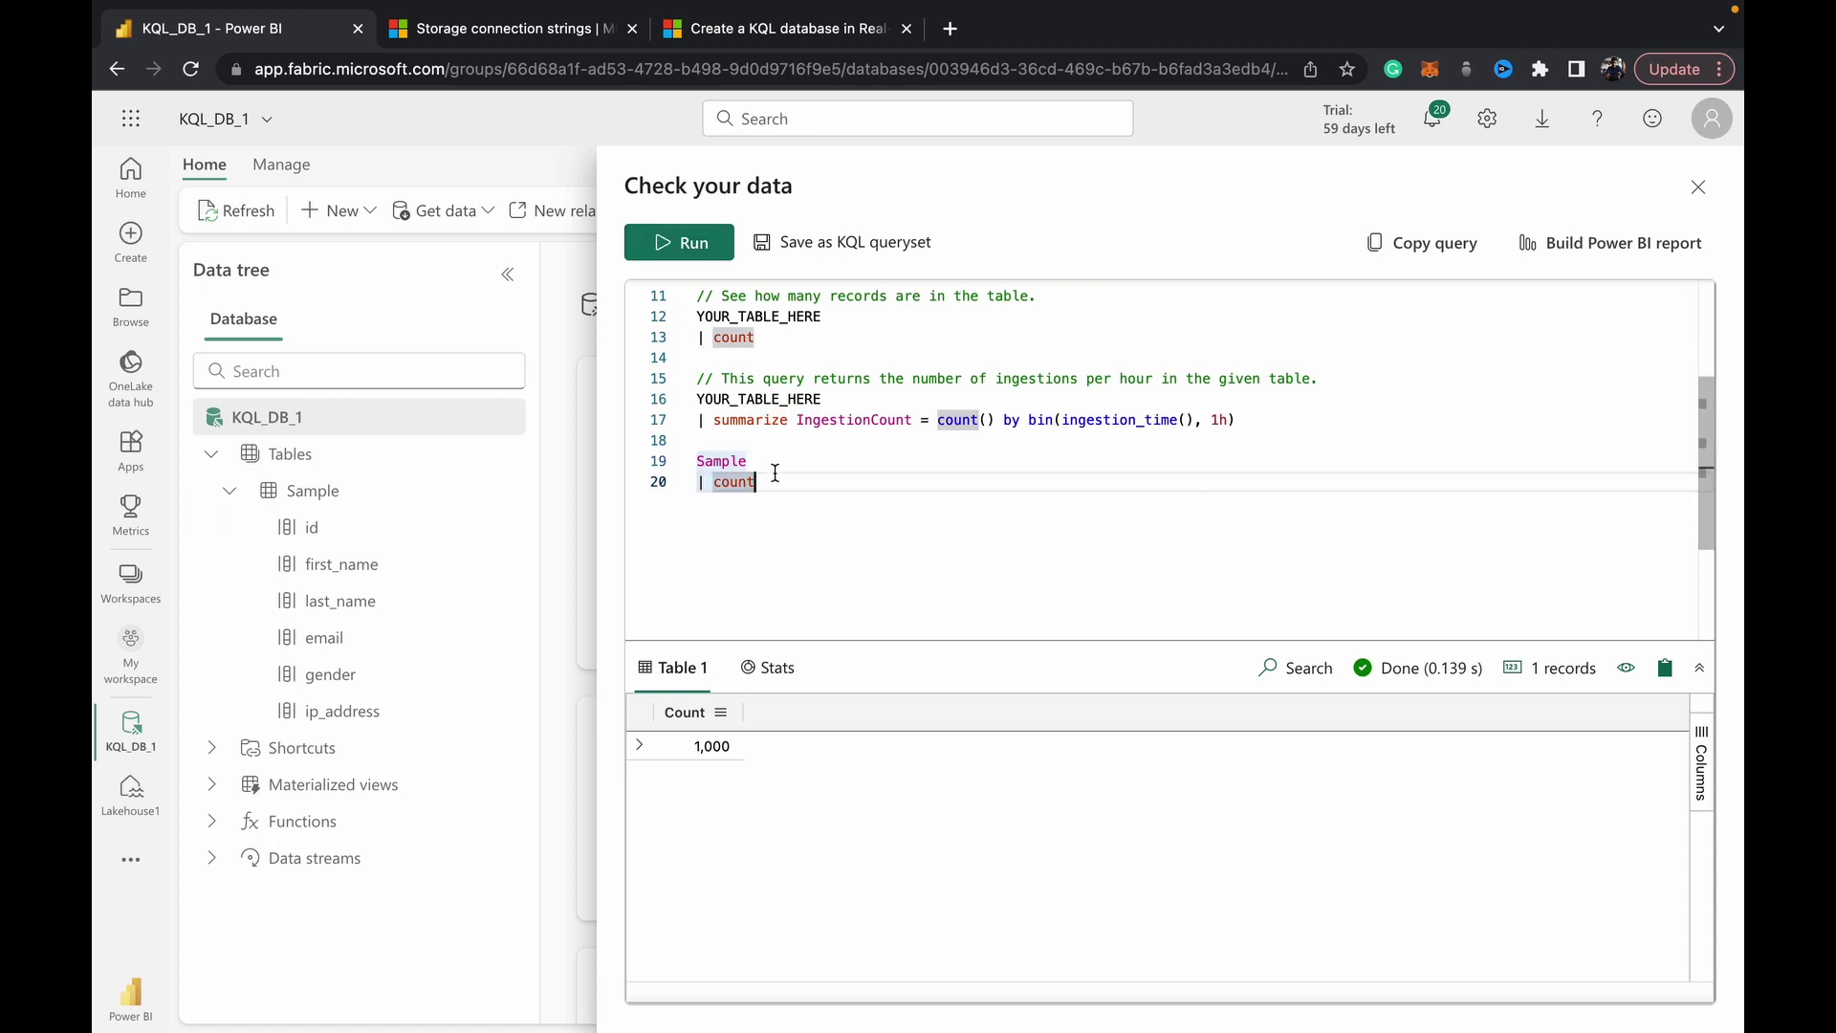
# Replace count with '| take 10' and run it, returning ten Sample records
pyautogui.press('BackSpace')
pyautogui.press('BackSpace')
pyautogui.press('BackSpace')
pyautogui.press('BackSpace')
pyautogui.press('BackSpace')
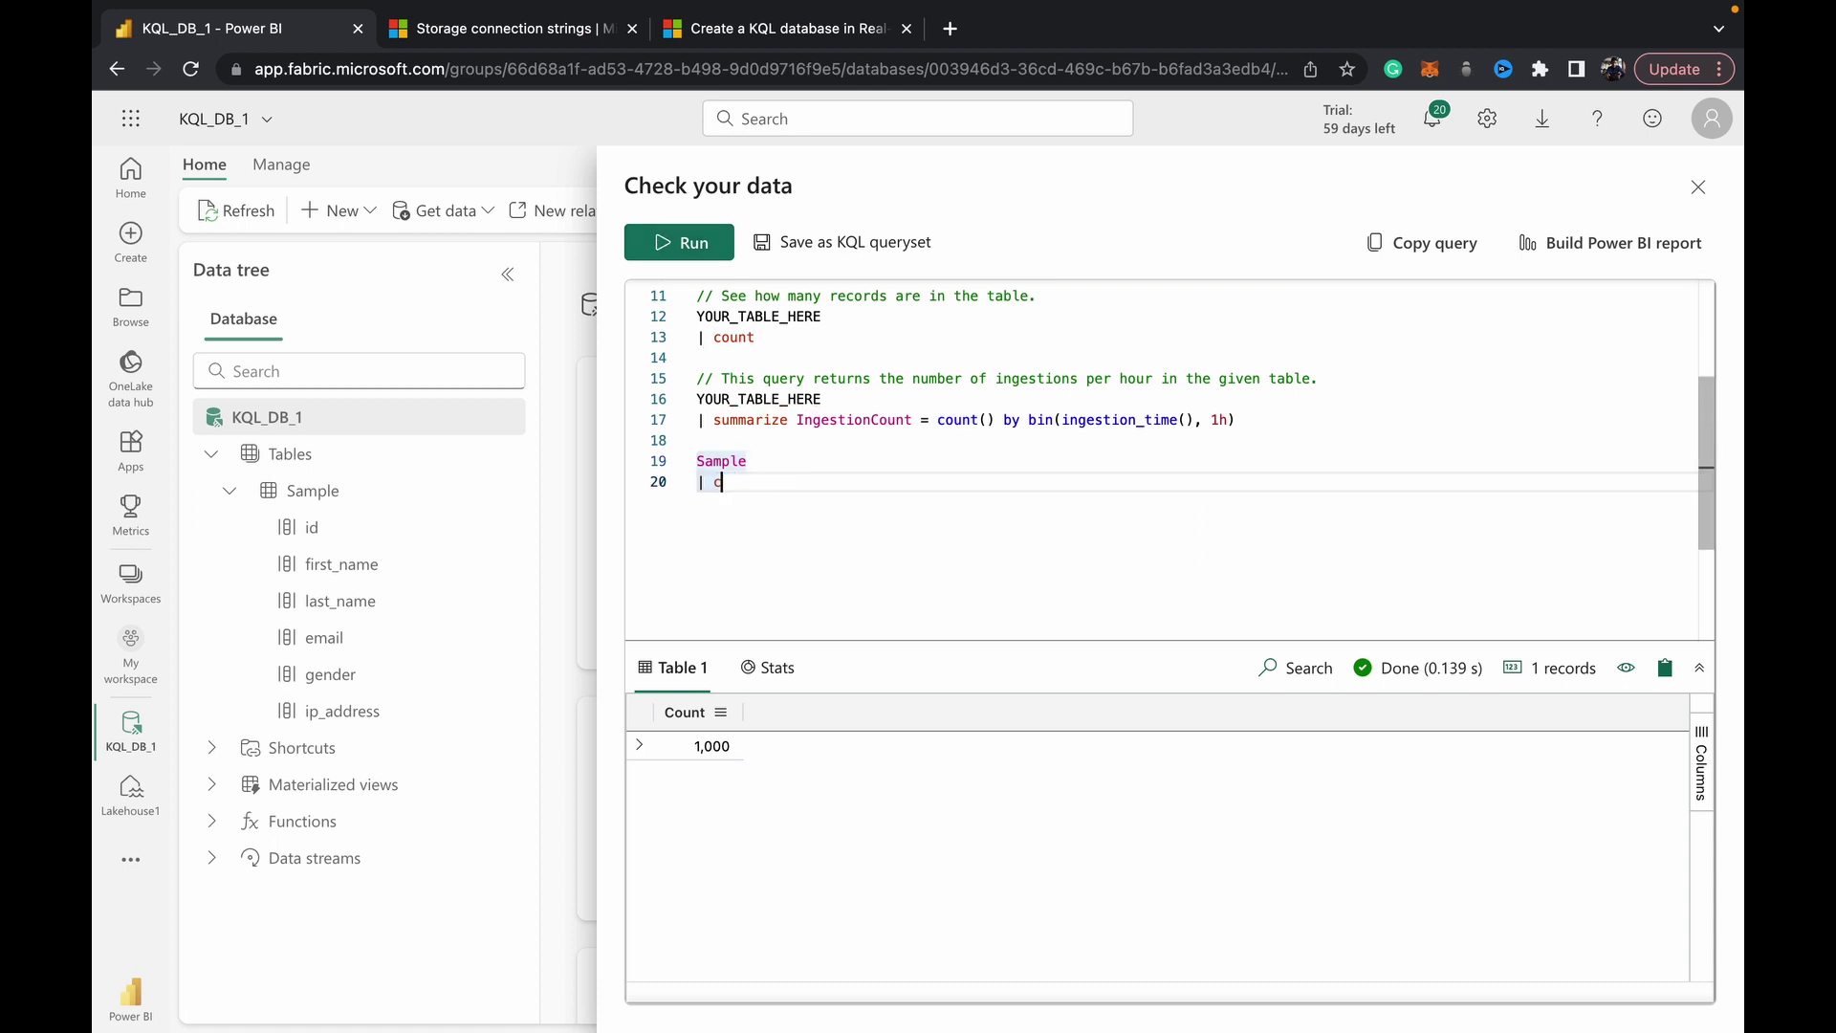
pyautogui.press('BackSpace')
pyautogui.press('BackSpace')
pyautogui.write('| ta')
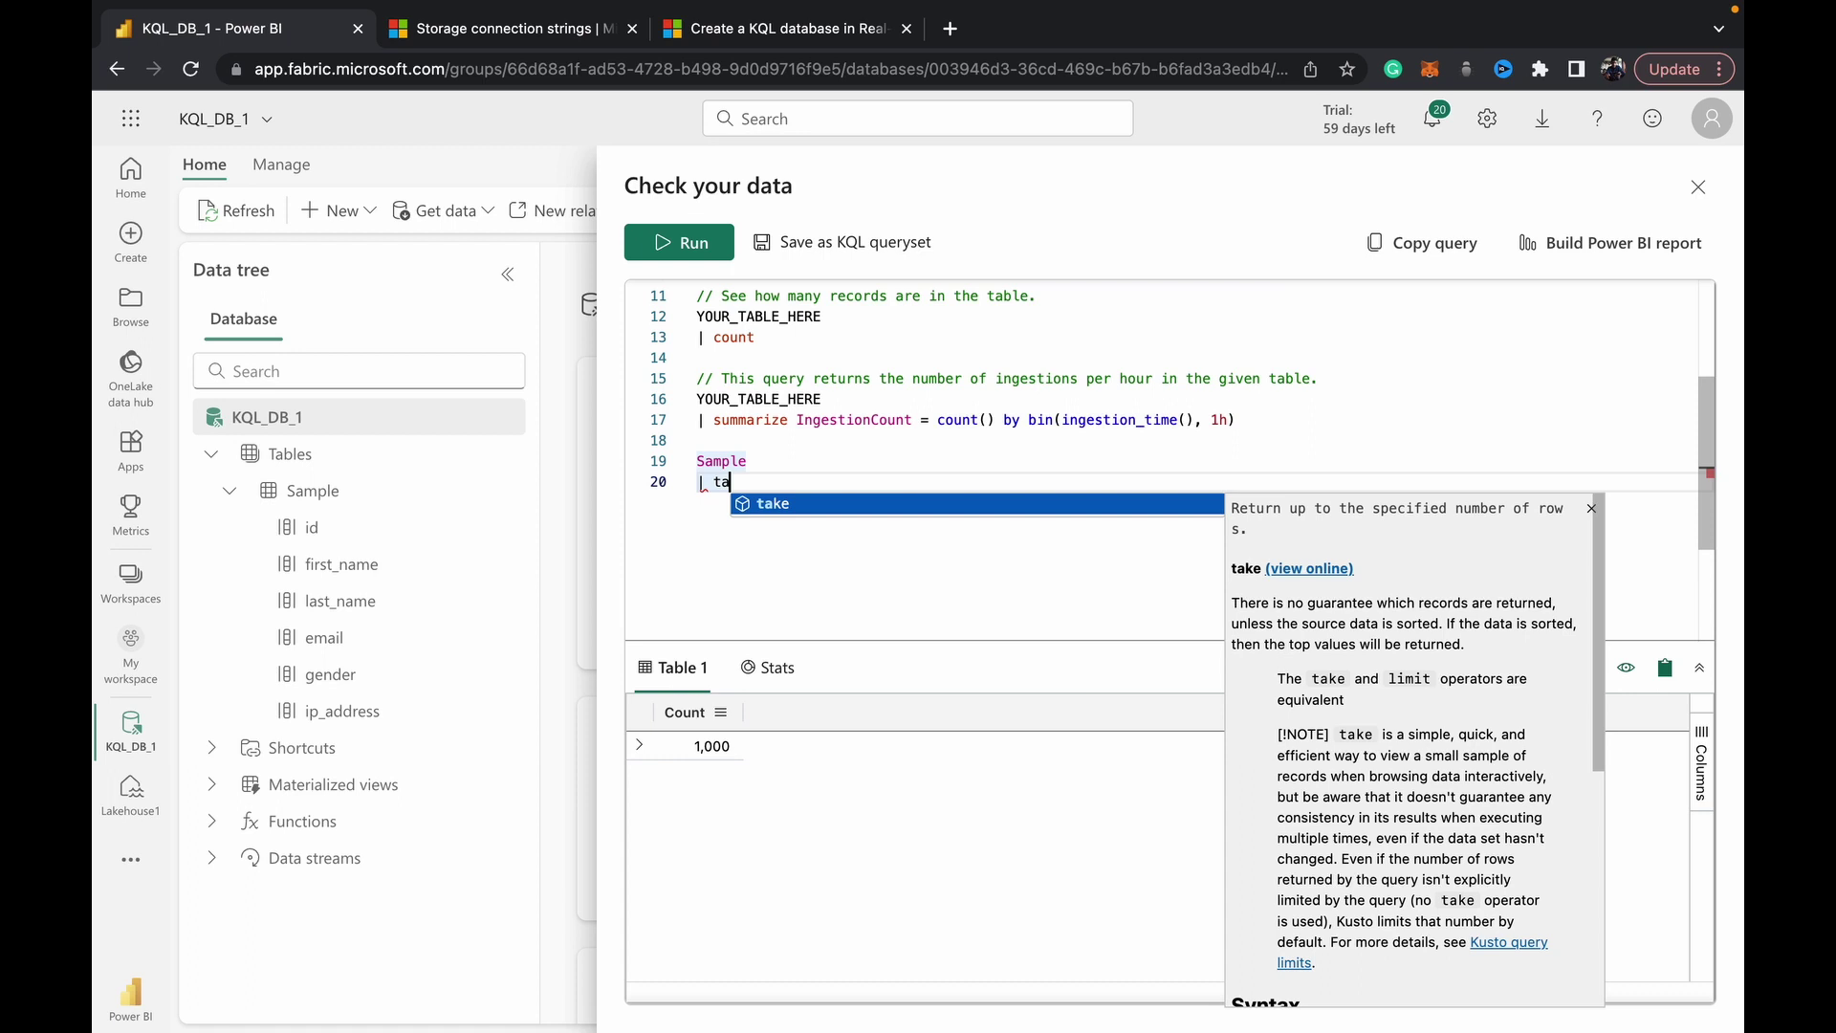
pyautogui.write('ke 10')
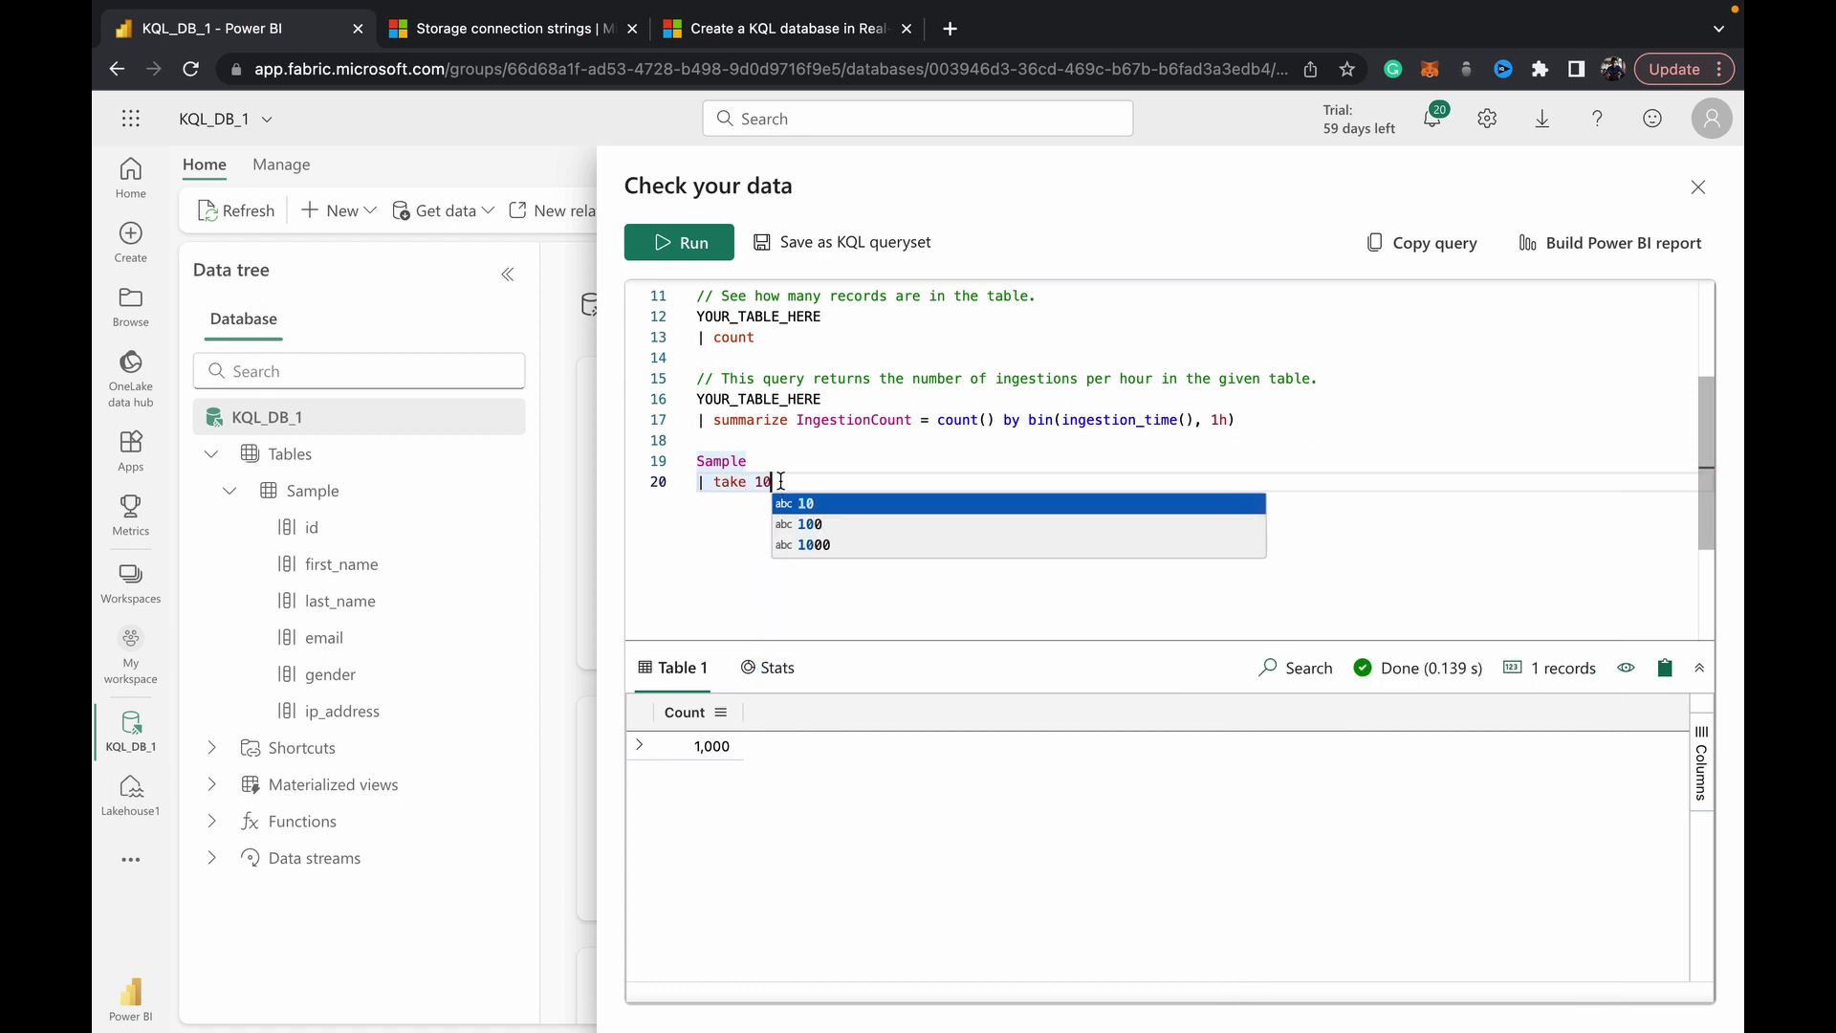
pyautogui.moveTo(780, 481); pyautogui.dragTo(693, 461)
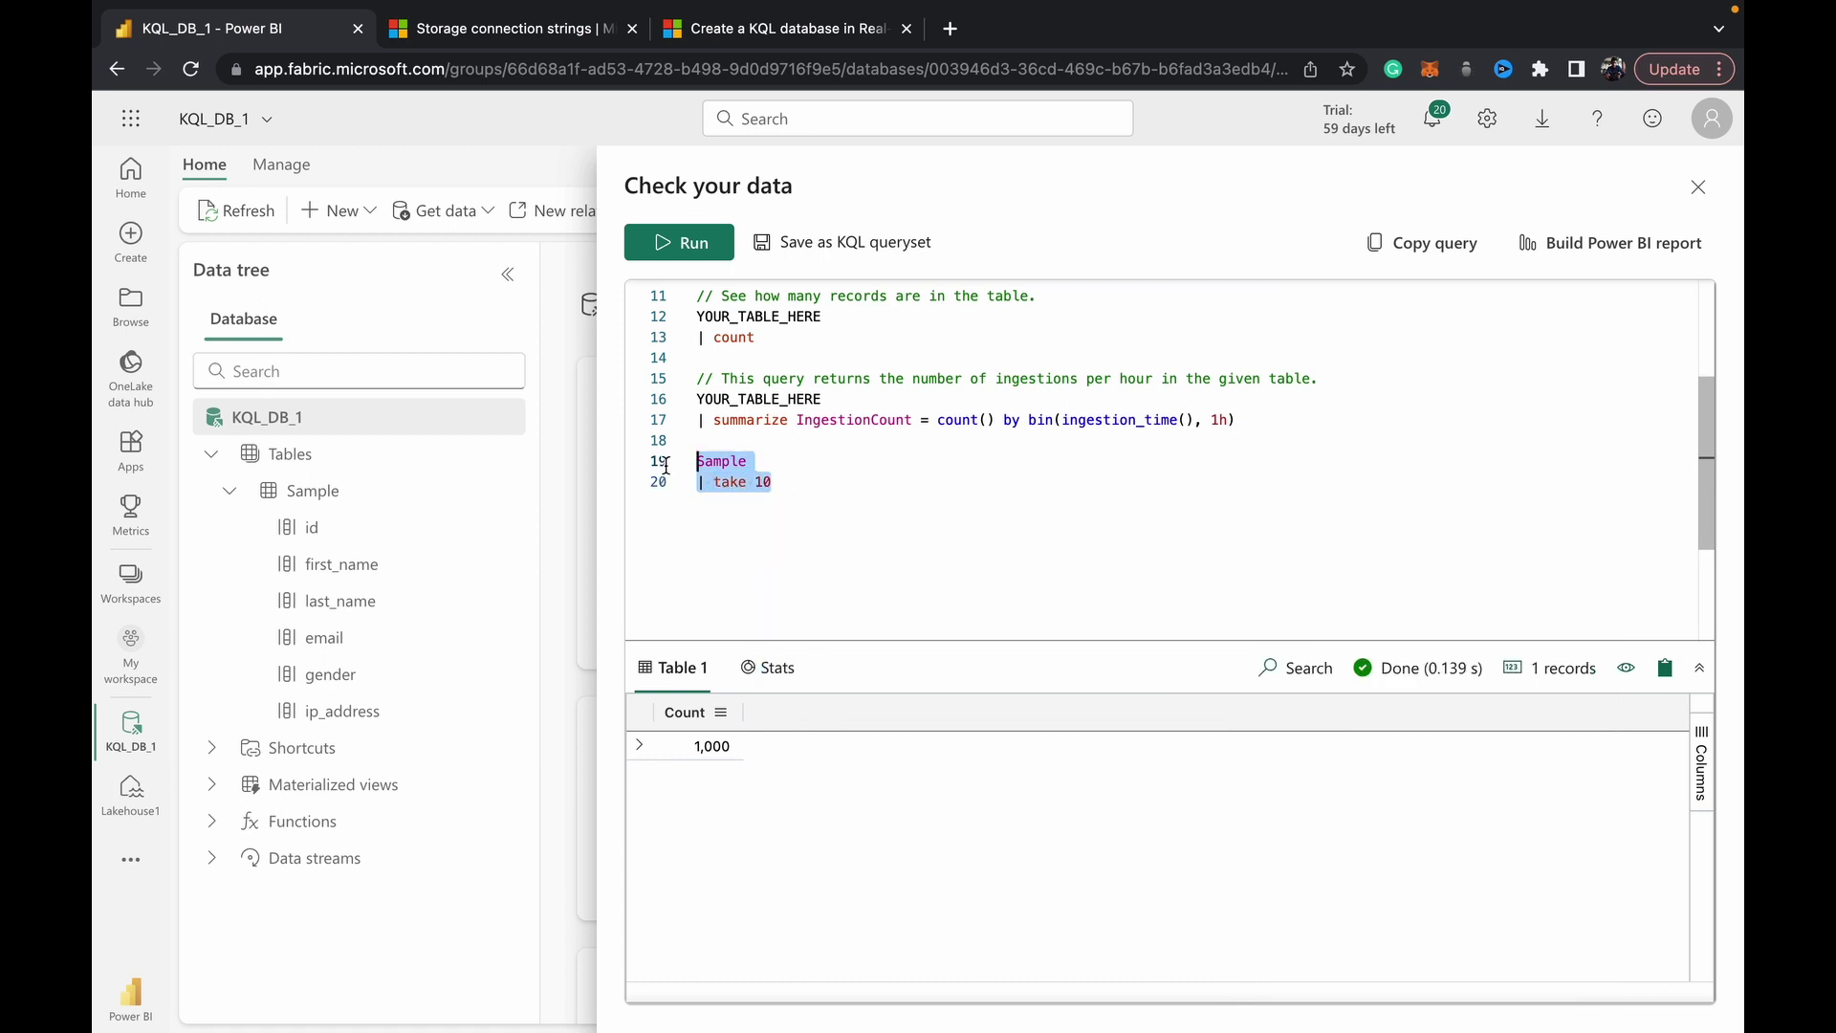
pyautogui.click(667, 258)
pyautogui.scroll(-1, 847, 787)
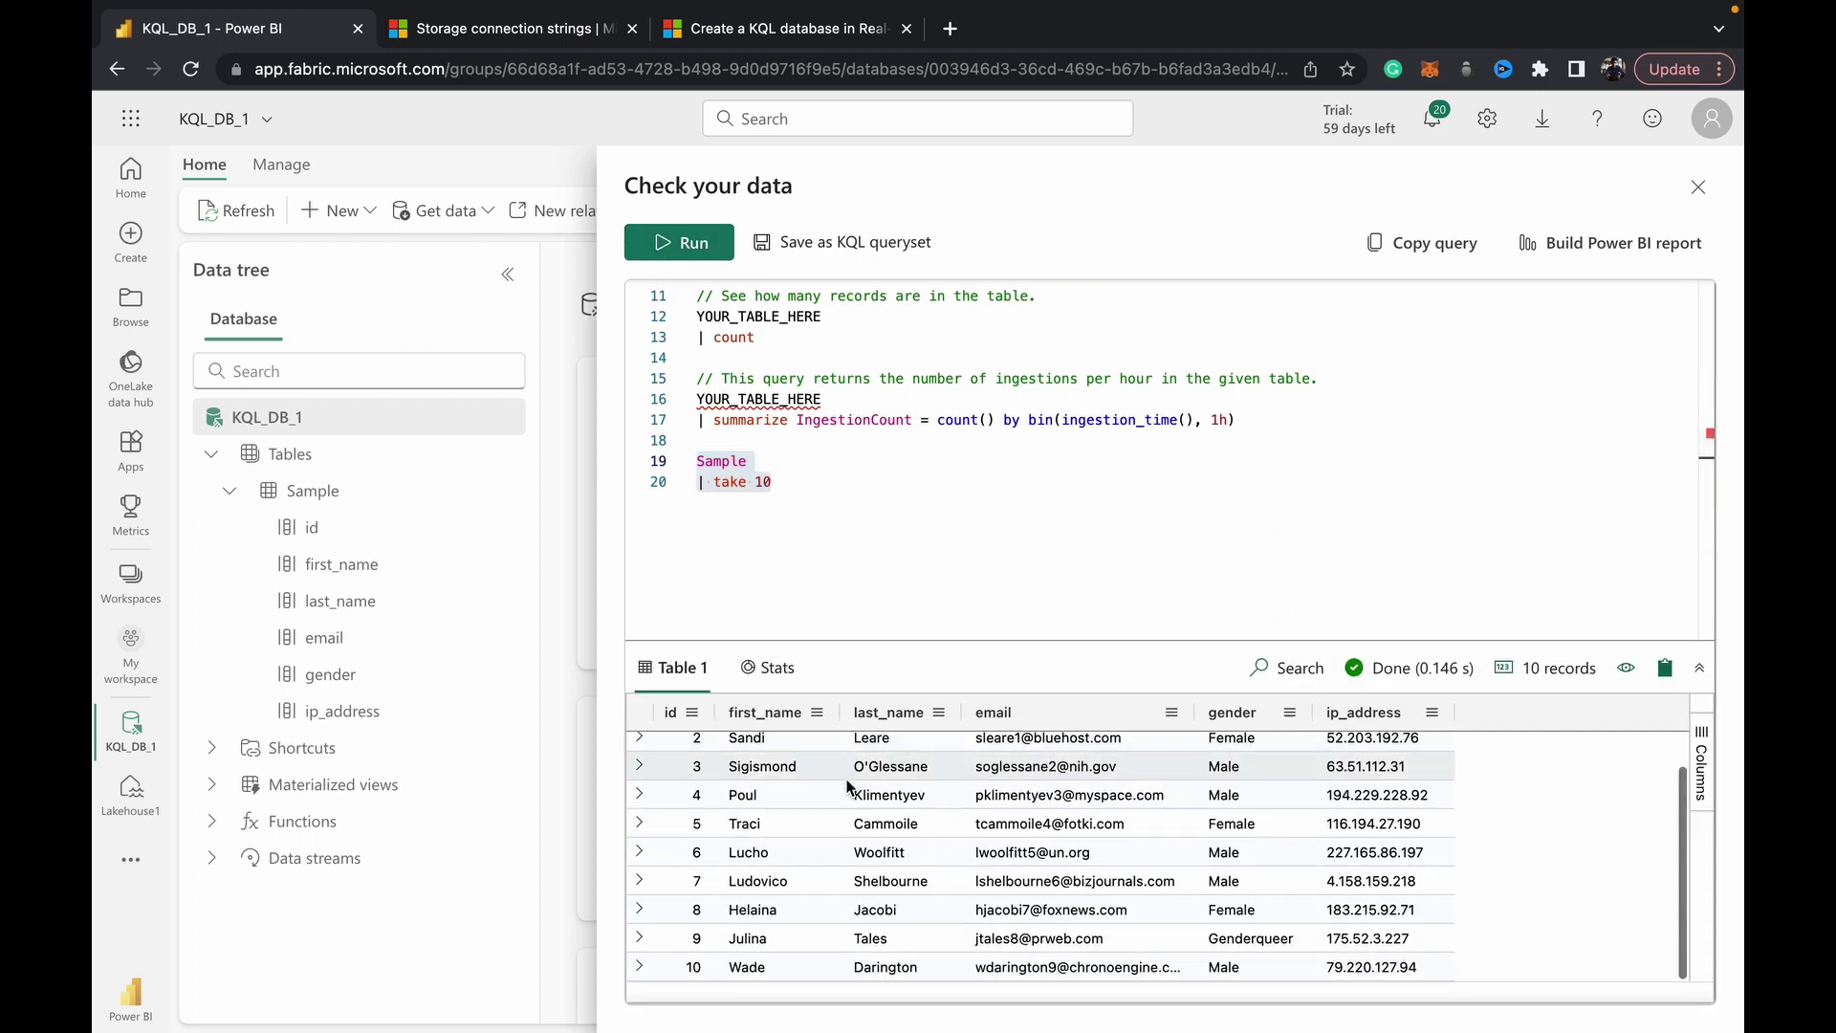
pyautogui.scroll(1, 847, 787)
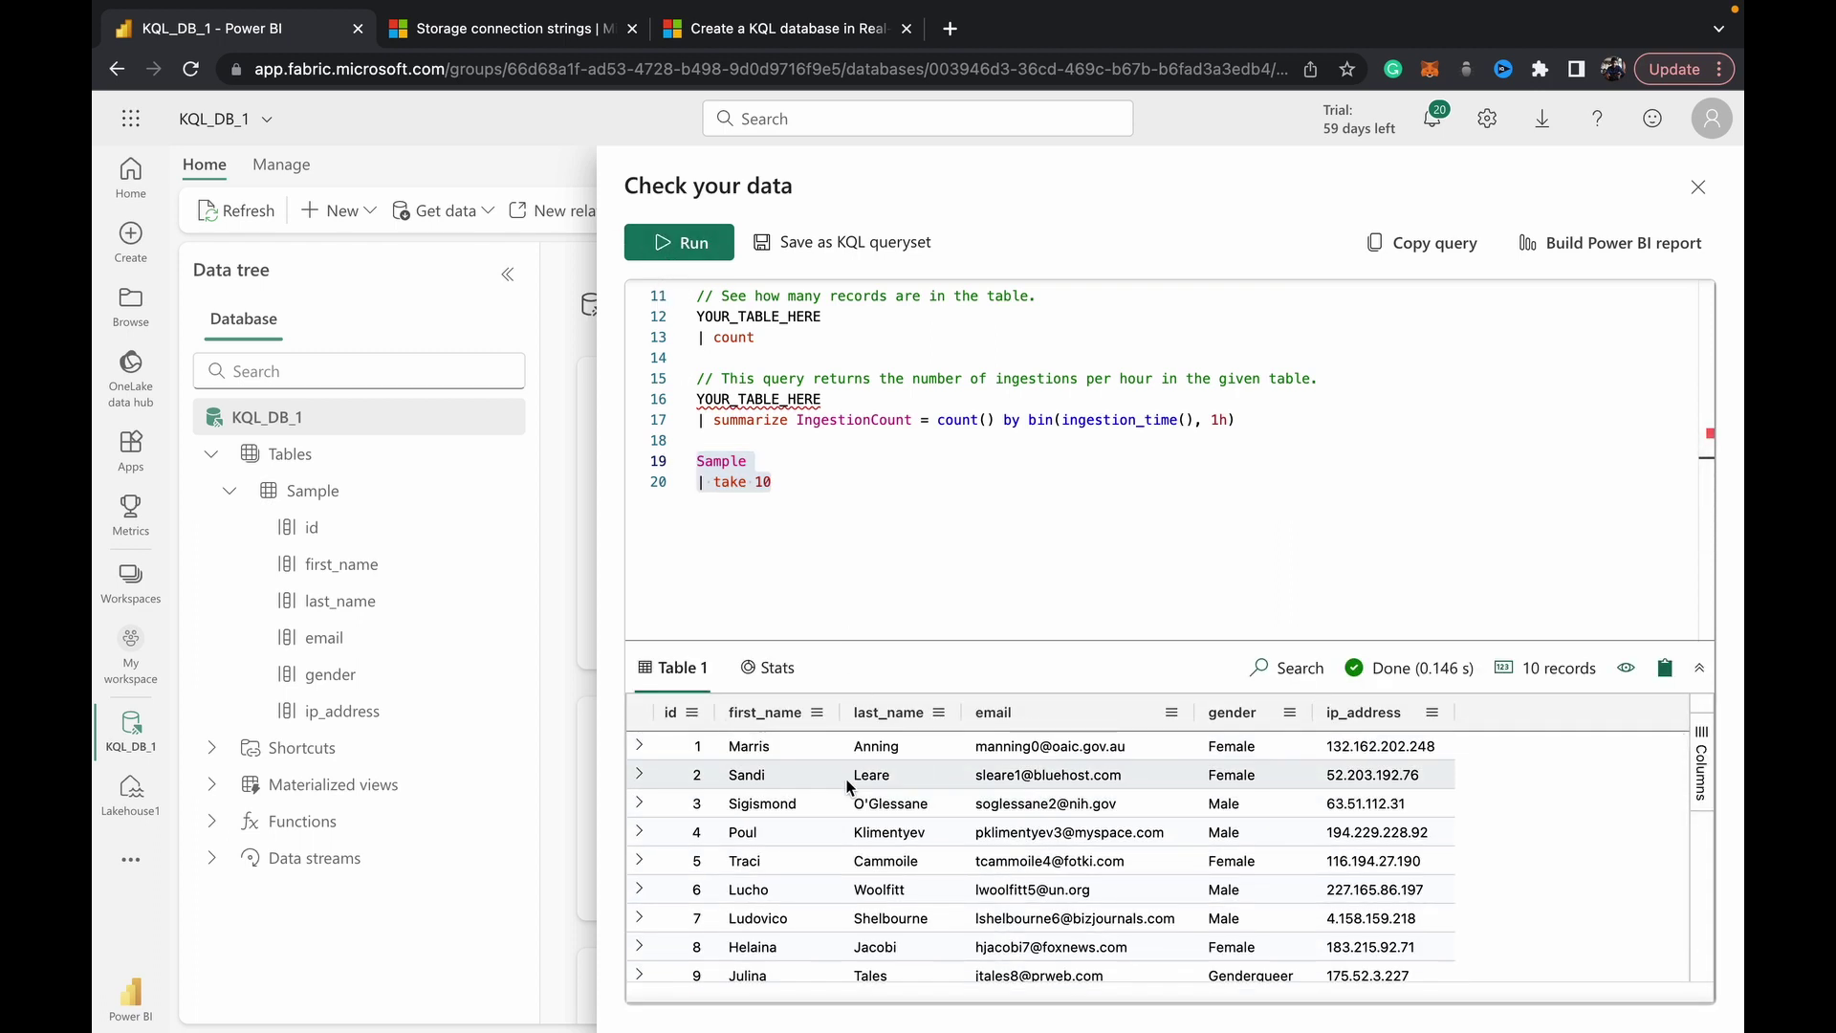
pyautogui.scroll(-1, 848, 787)
pyautogui.scroll(1, 847, 787)
# Inspect the take 10 query's Stats, then return to the Table 1 results
pyautogui.click(787, 677)
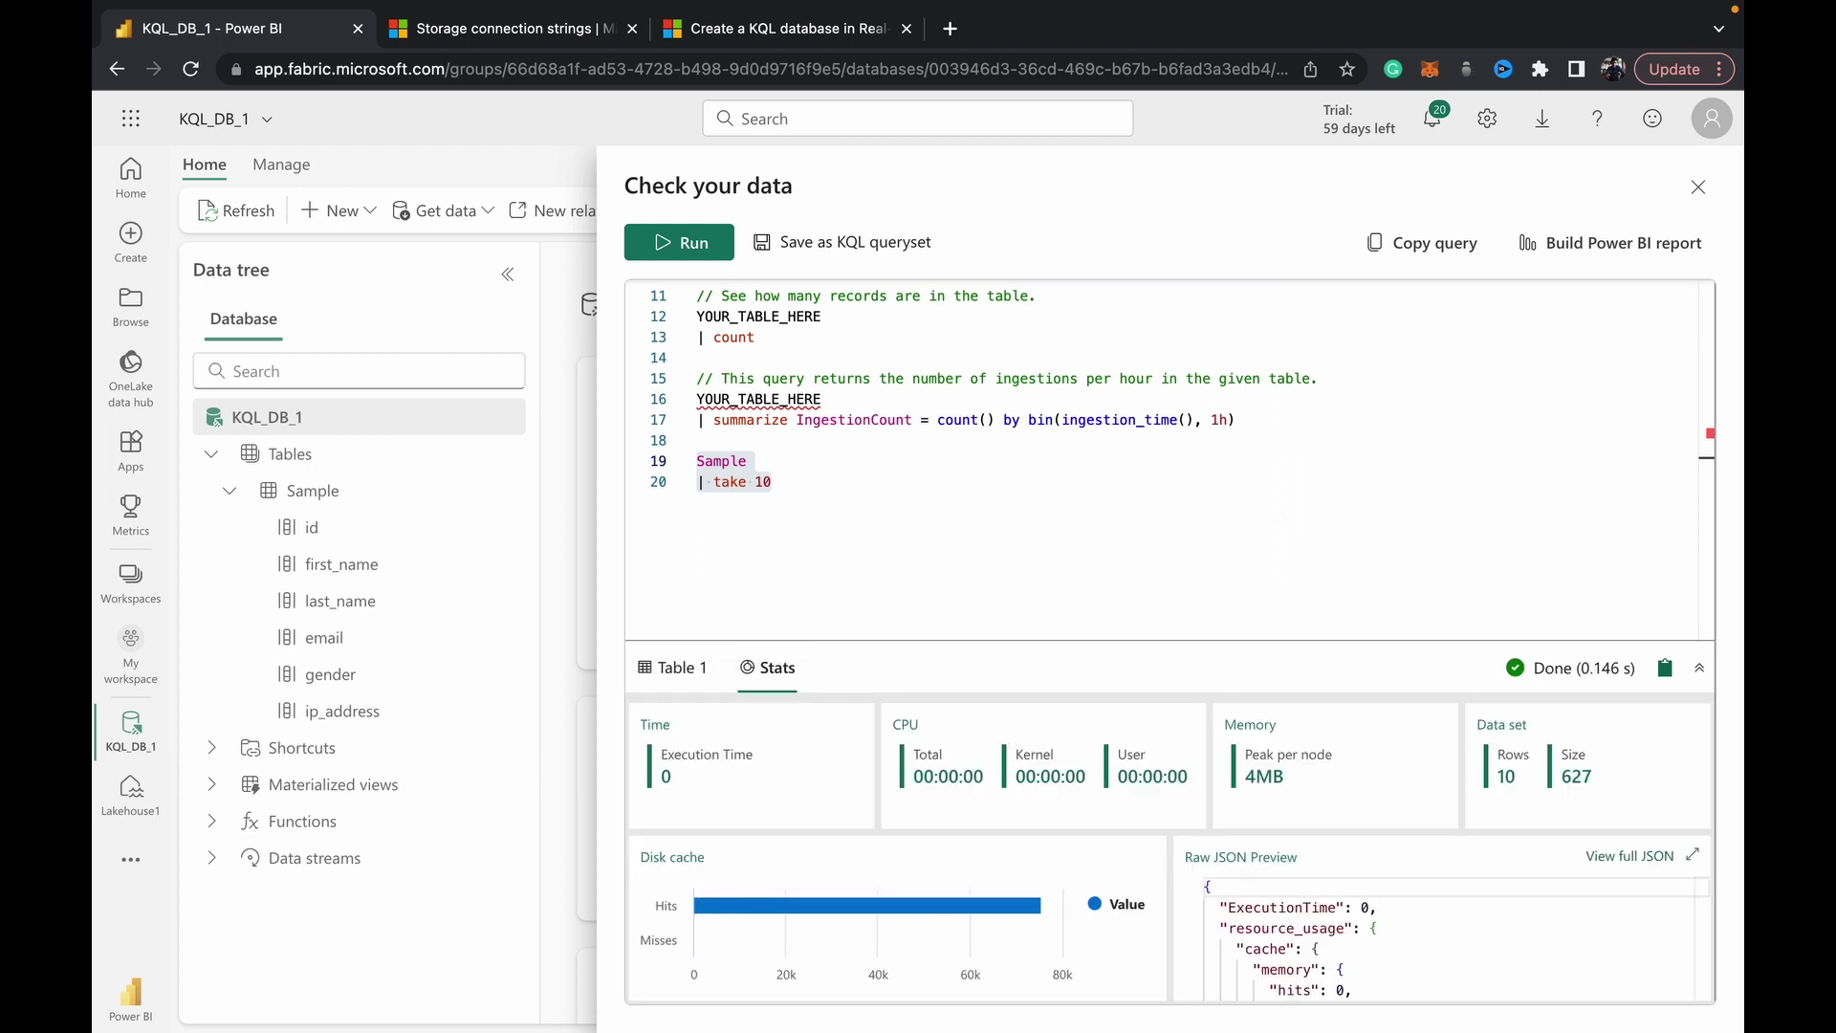
pyautogui.scroll(-6, 1473, 928)
pyautogui.scroll(6, 1473, 928)
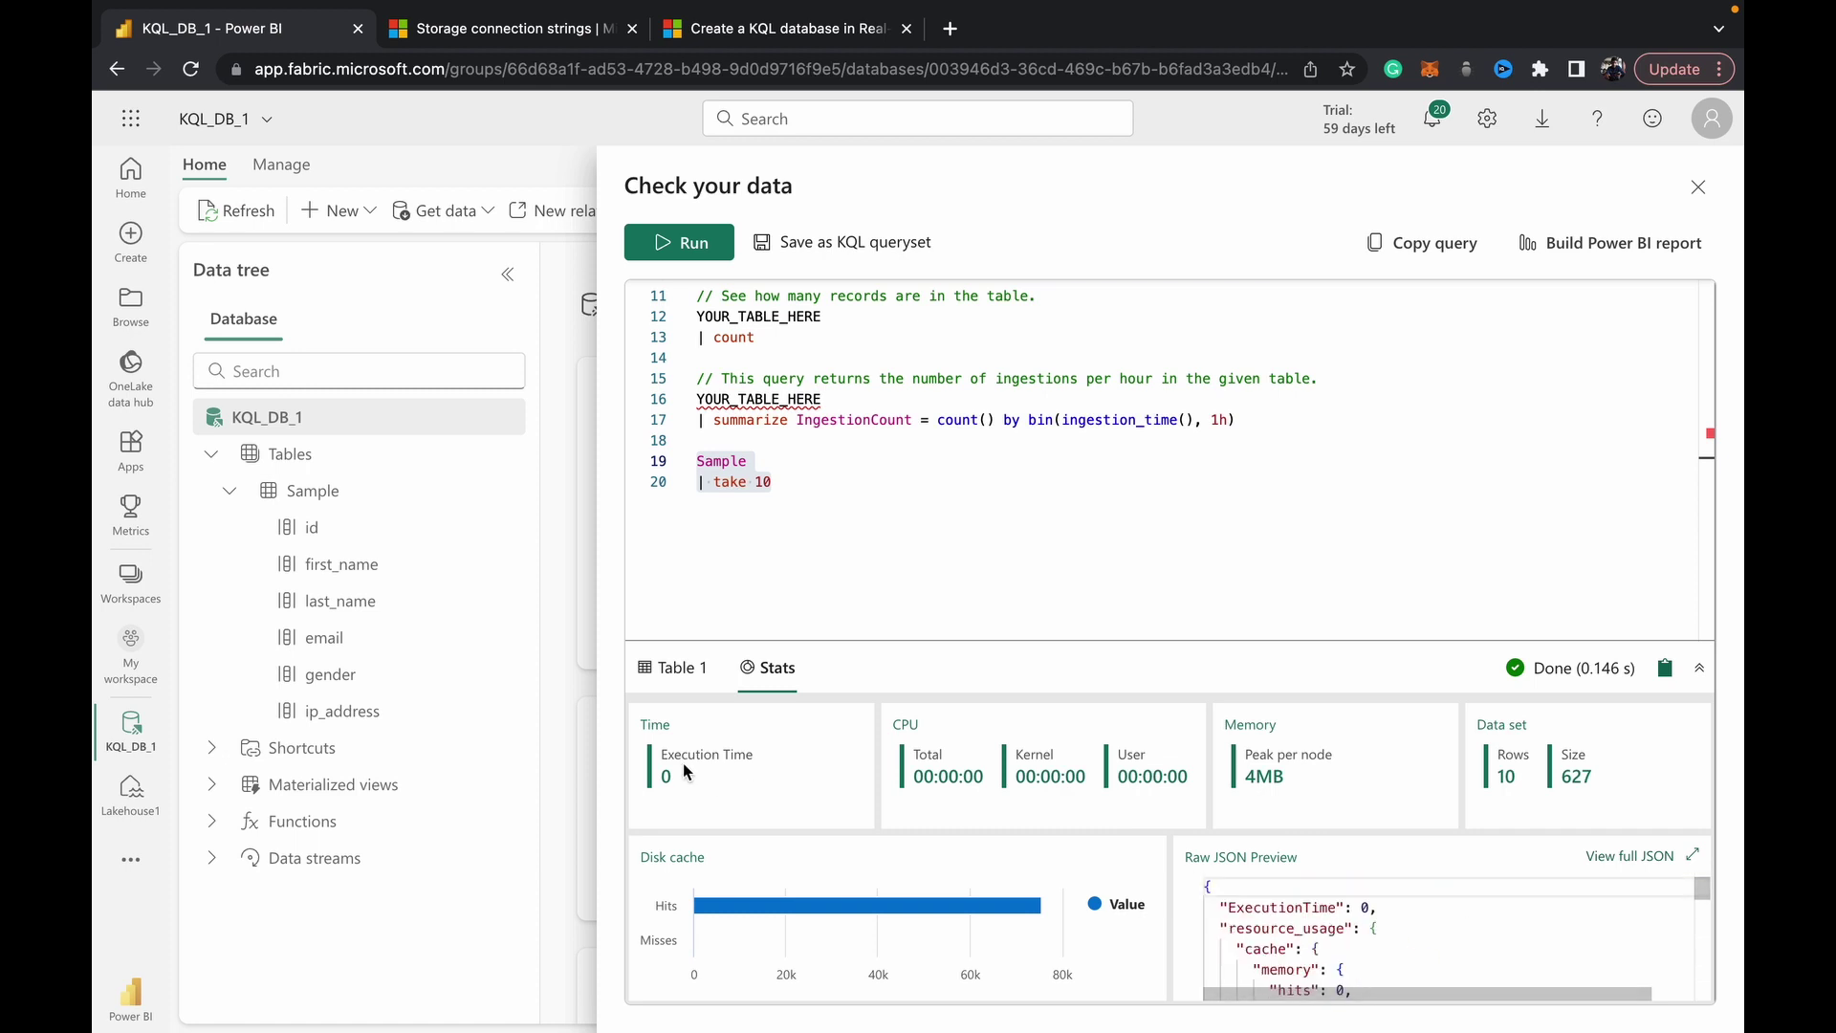
pyautogui.click(676, 681)
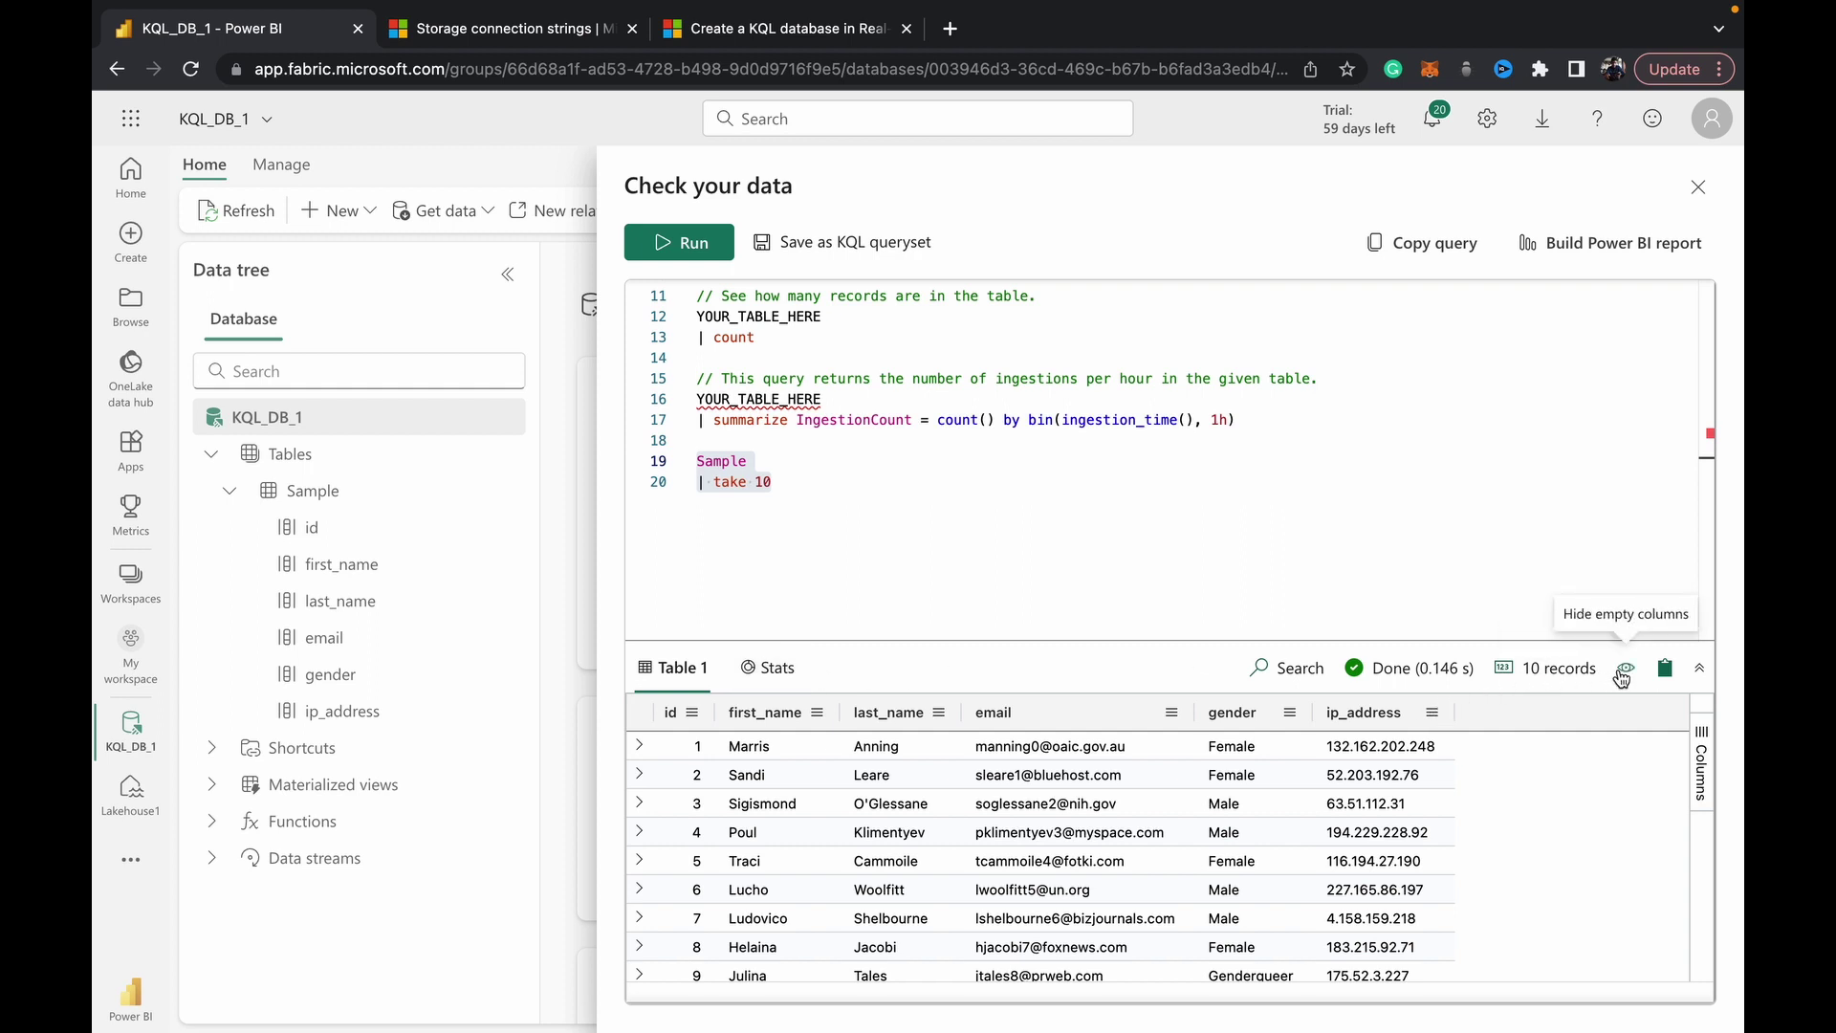
# Close the Check your data pane and briefly look at the Get data and New menus
pyautogui.click(1697, 188)
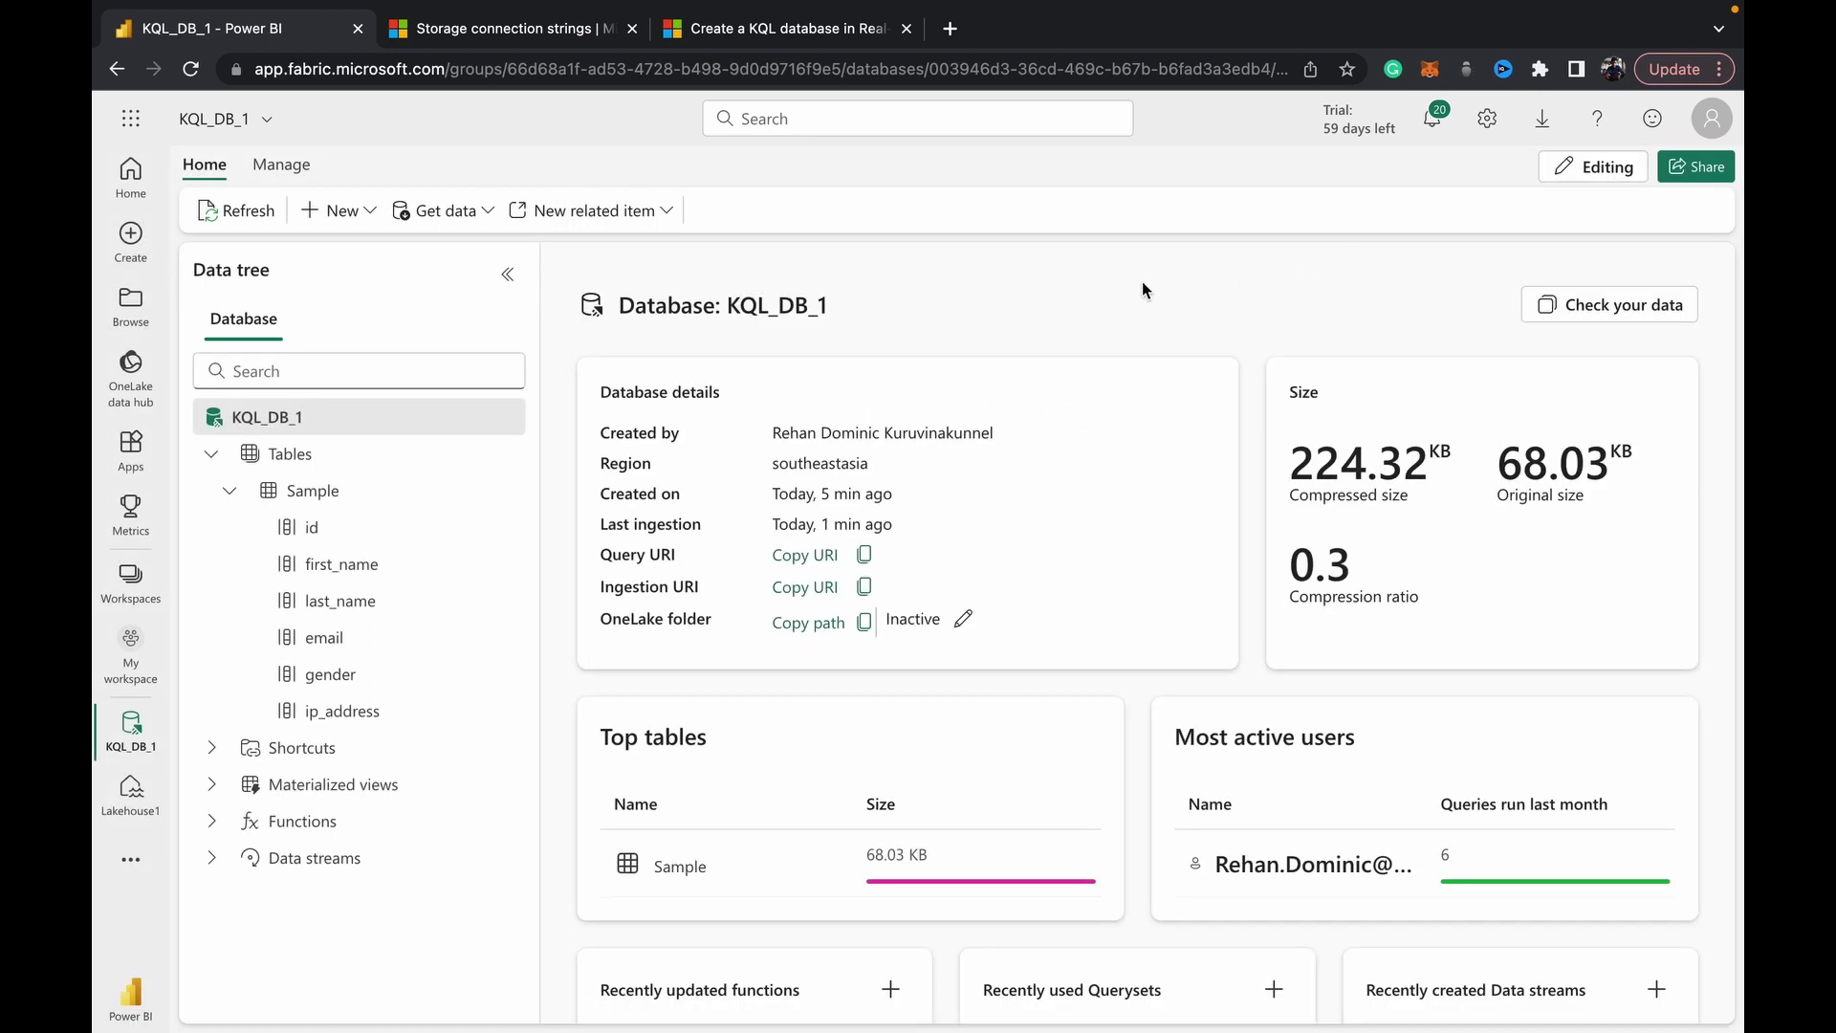
pyautogui.click(442, 210)
pyautogui.click(363, 212)
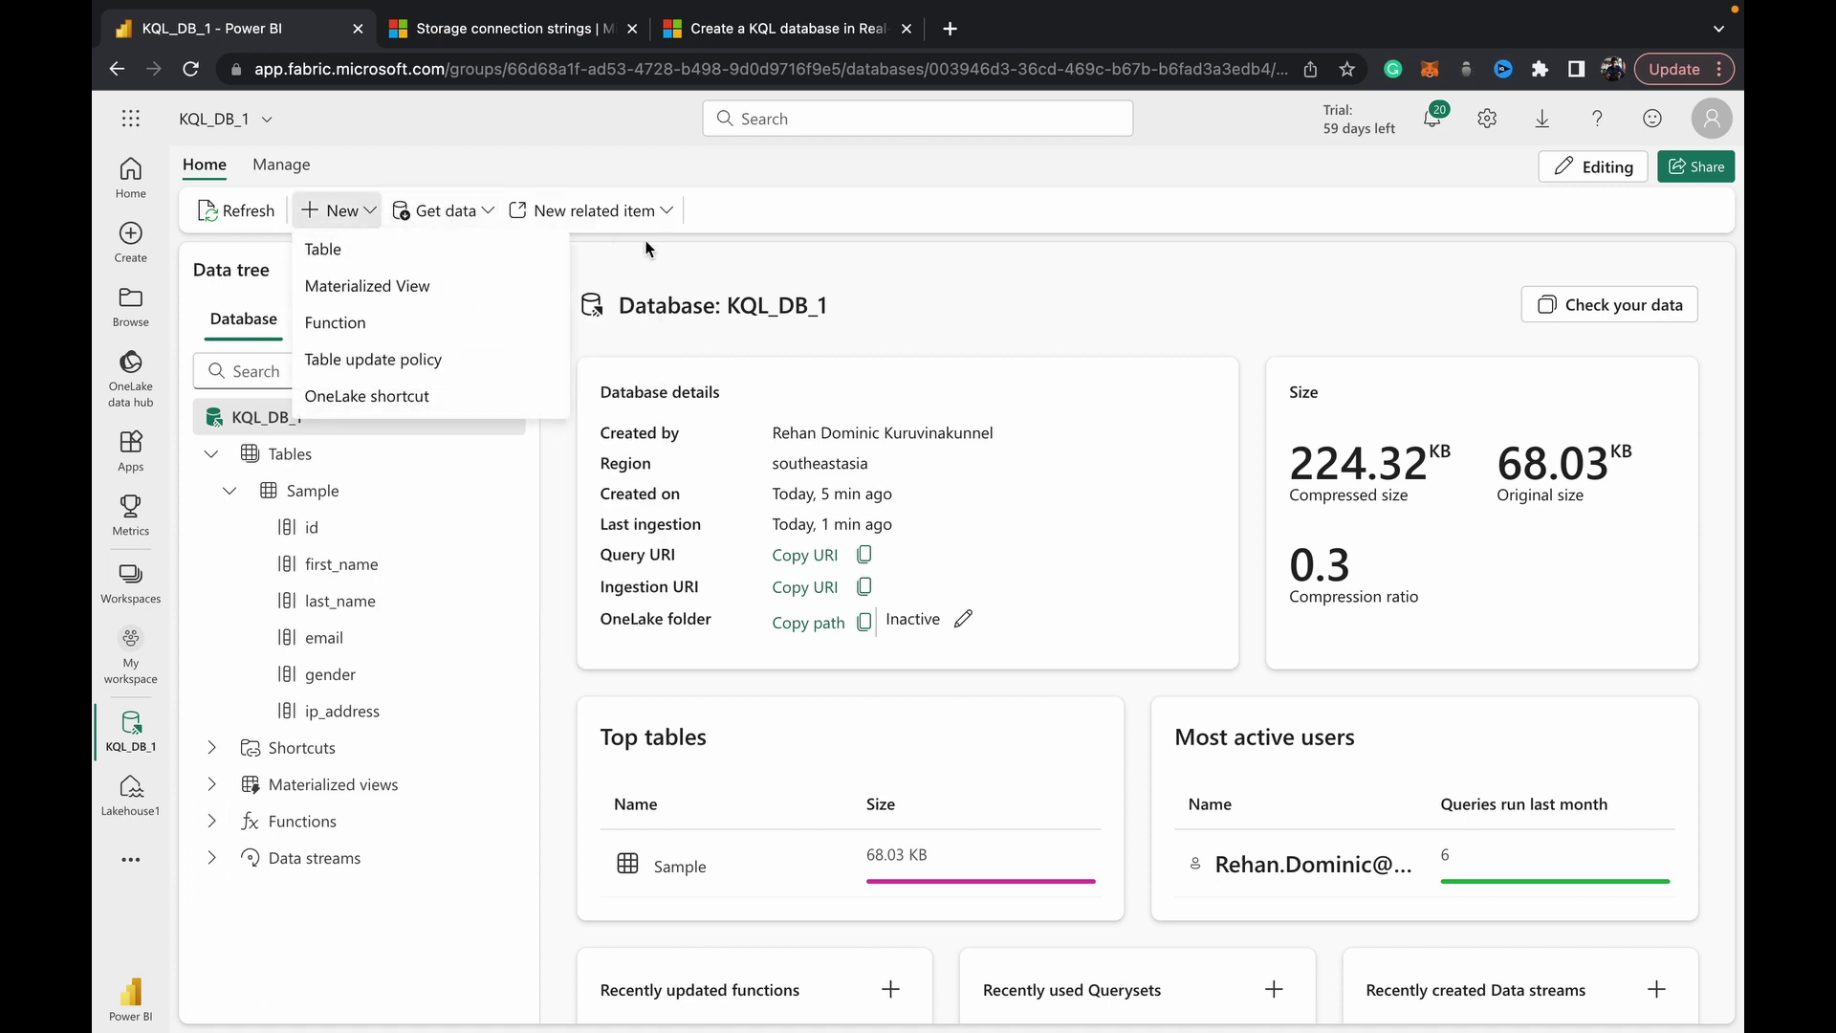
pyautogui.click(897, 287)
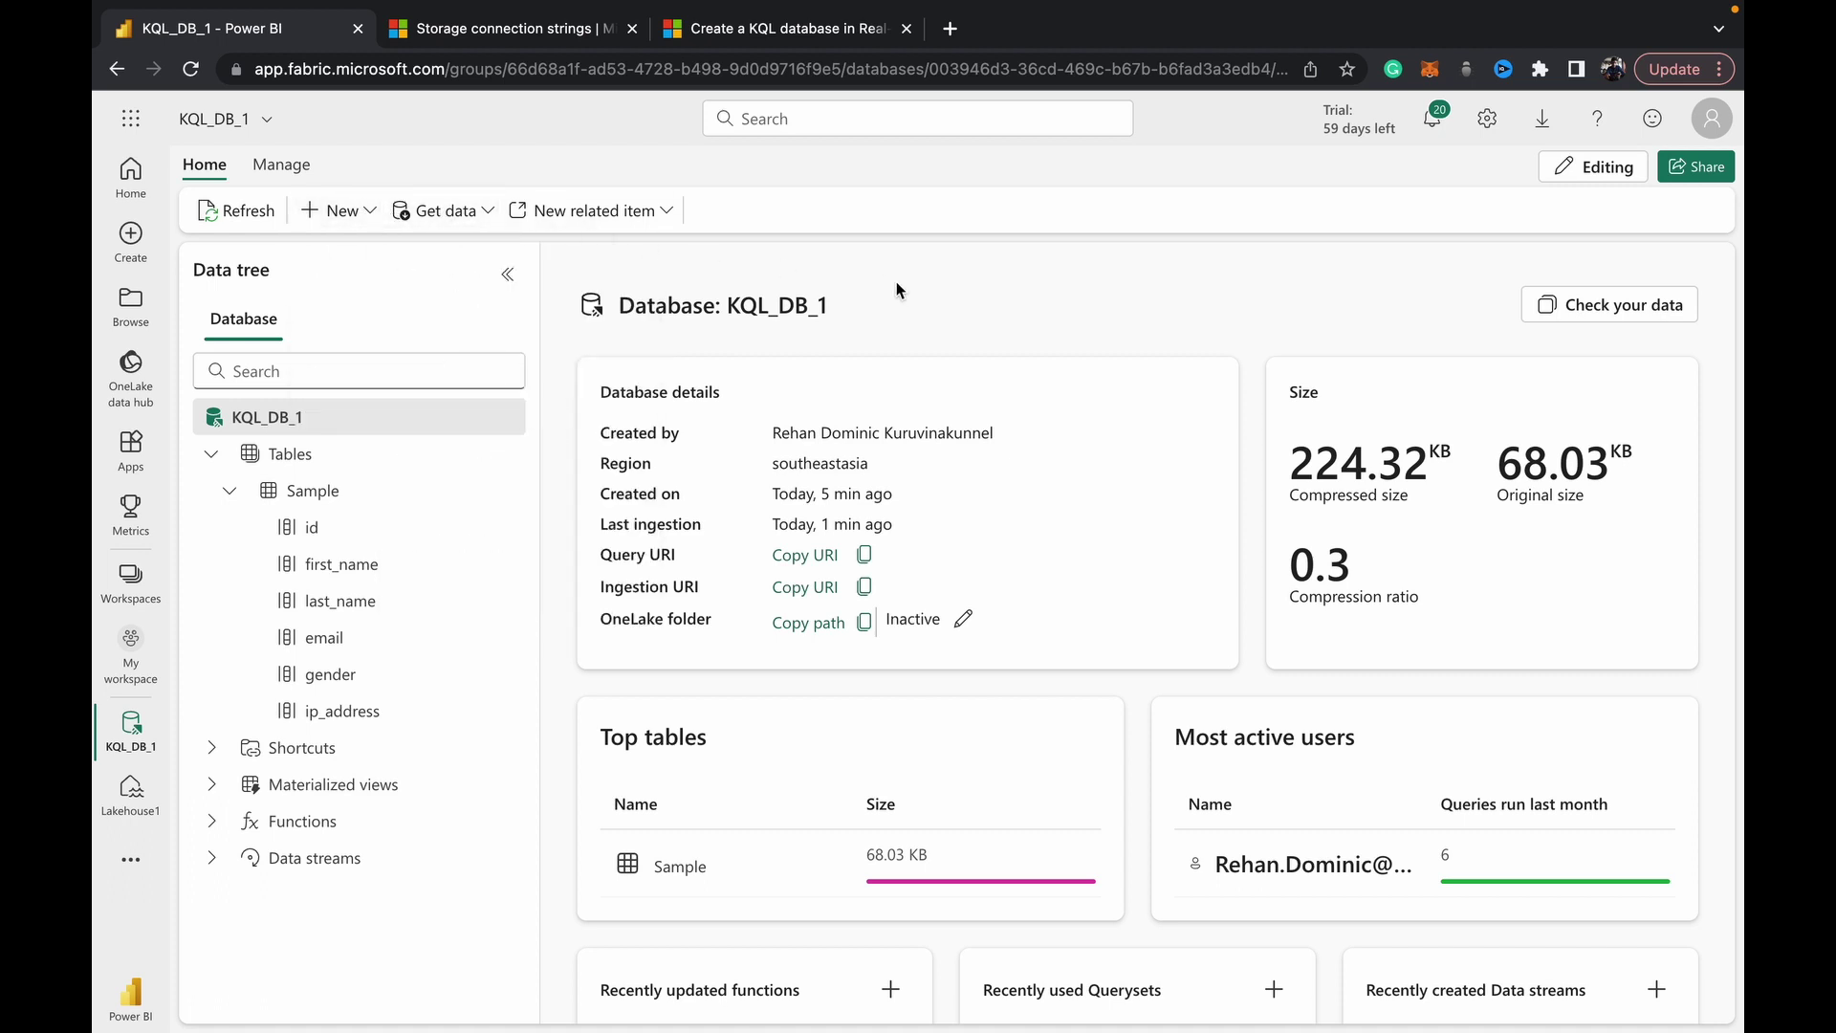